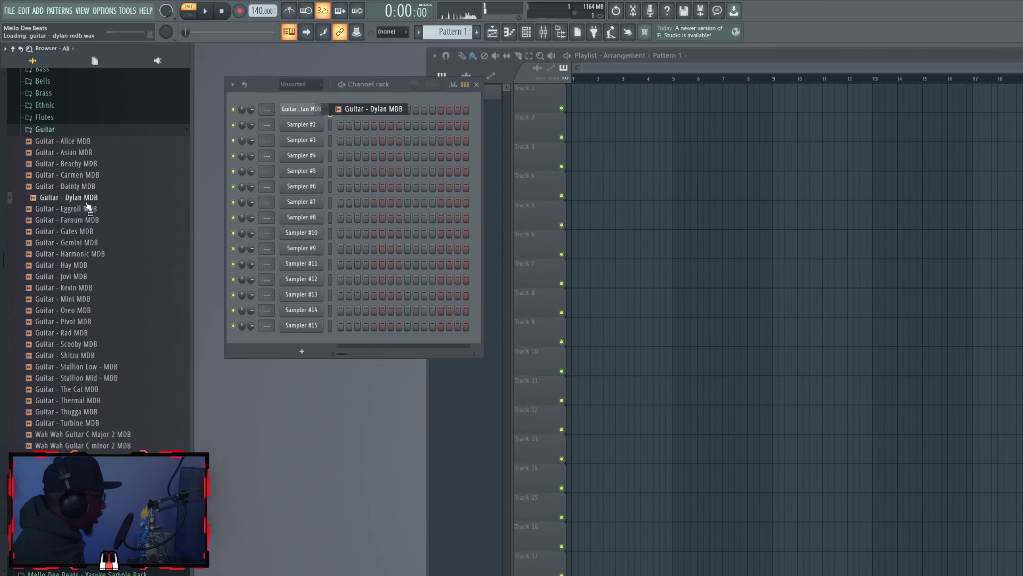
# Step: Load the Keys - Charter Mid MDB one-shot into the first channel and open its sampler settings
pyautogui.click(73, 311)
pyautogui.click(75, 322)
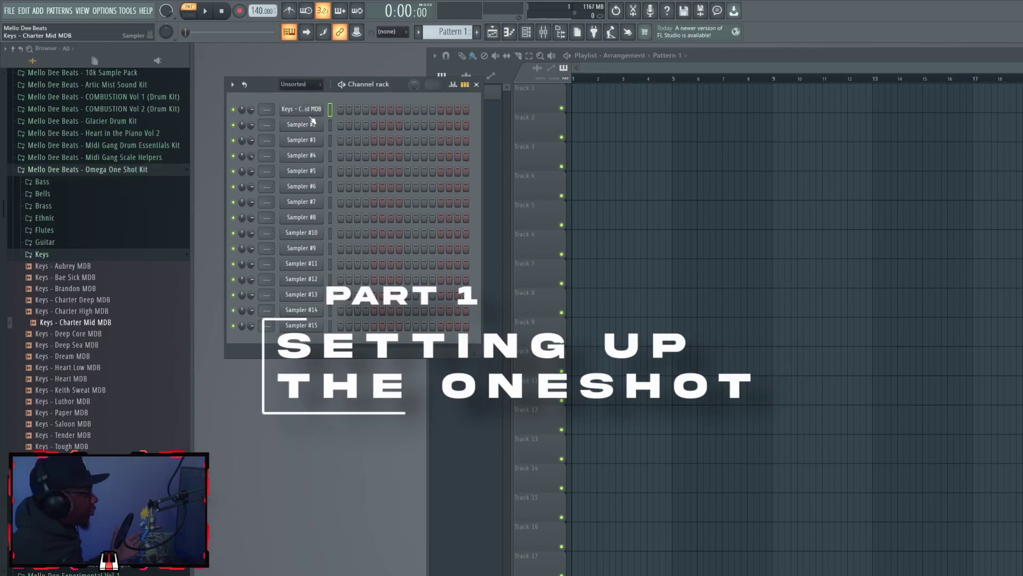
pyautogui.click(305, 110)
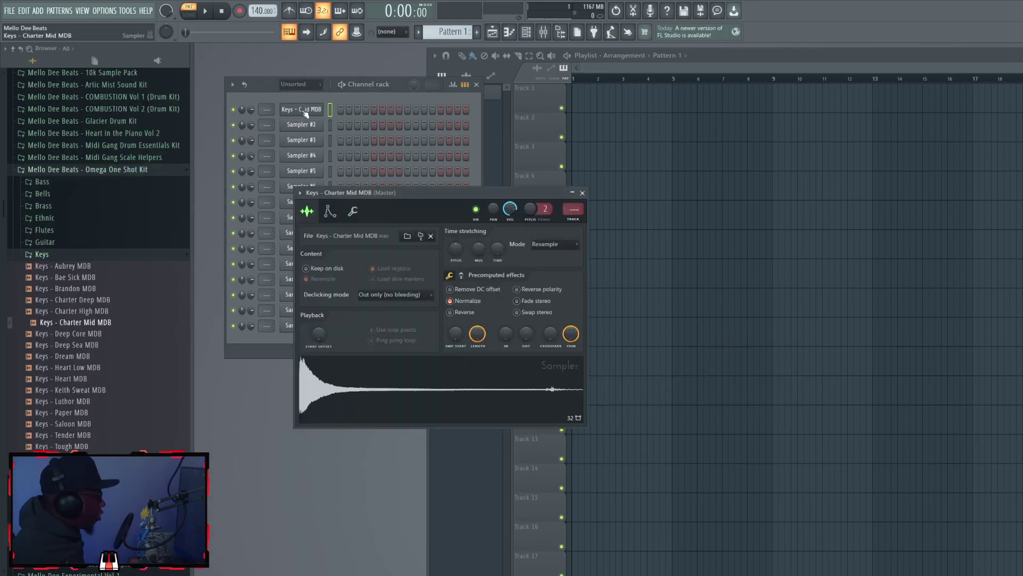
# Step: Shape the Charter Mid volume envelope: zero the decay and sustain, maximize the hold, raise the release and adjust the attack
pyautogui.click(331, 212)
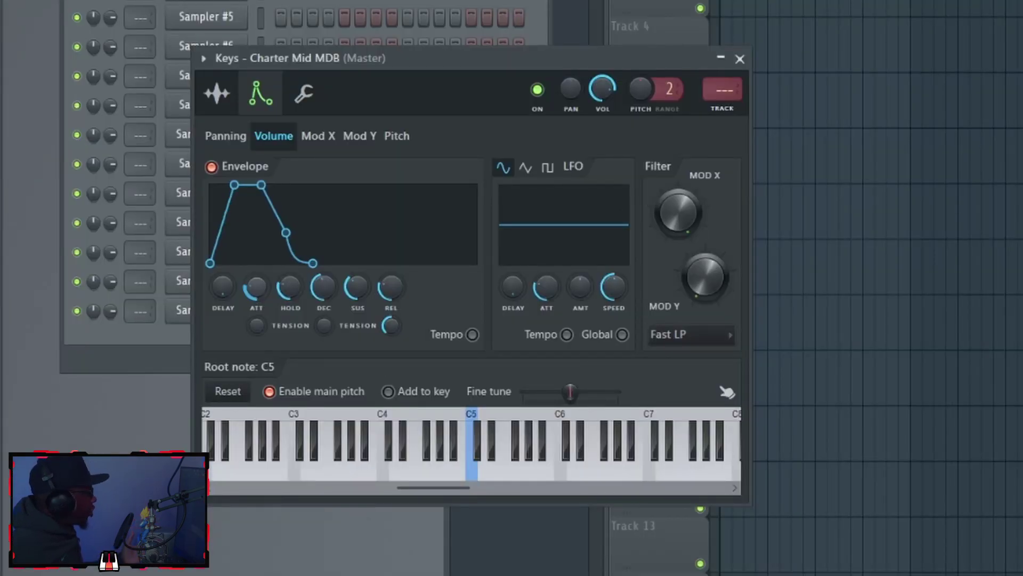
pyautogui.moveTo(317, 260); pyautogui.dragTo(318, 300)
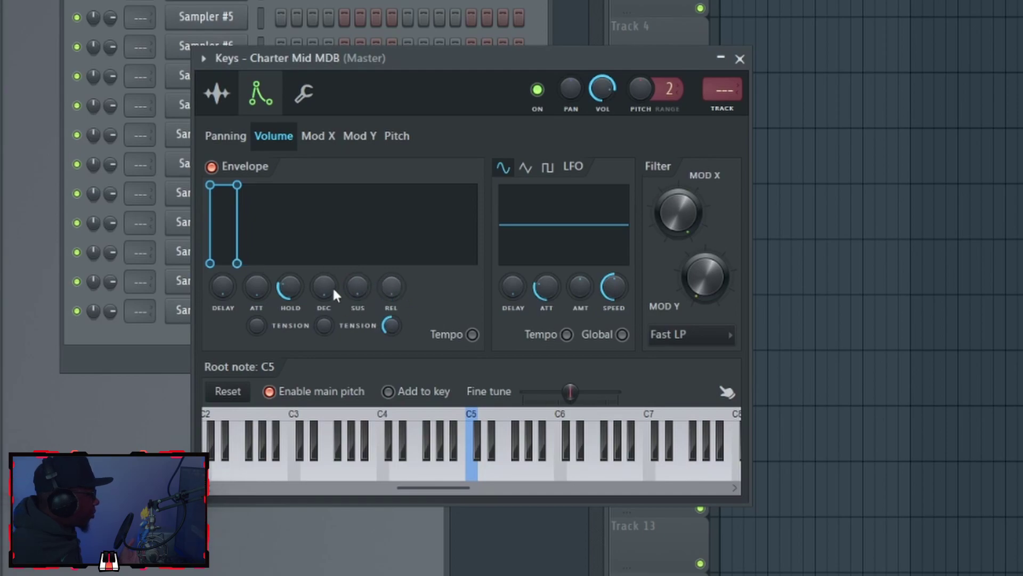
pyautogui.moveTo(289, 286); pyautogui.dragTo(289, 266)
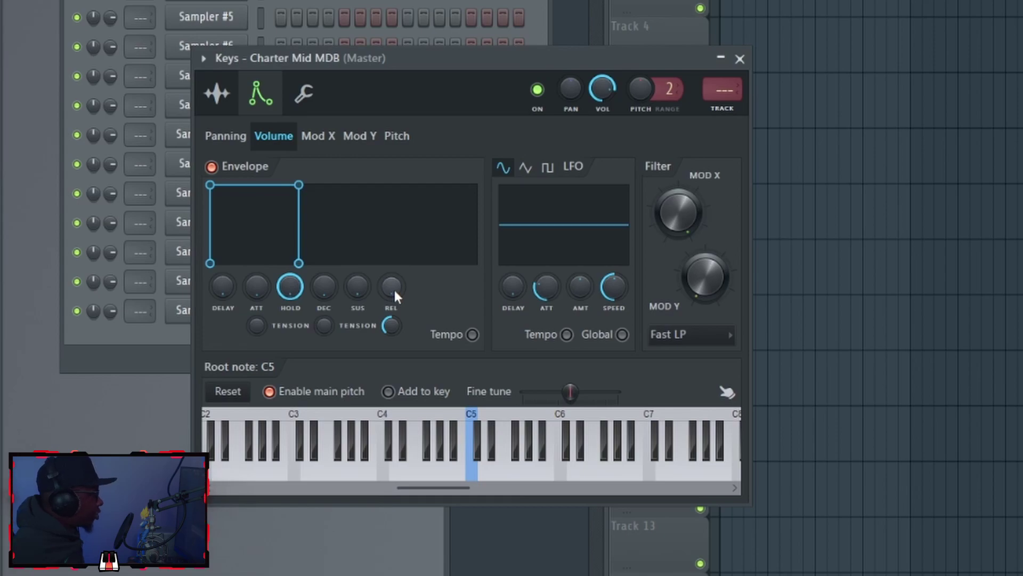
pyautogui.moveTo(394, 294); pyautogui.dragTo(393, 280)
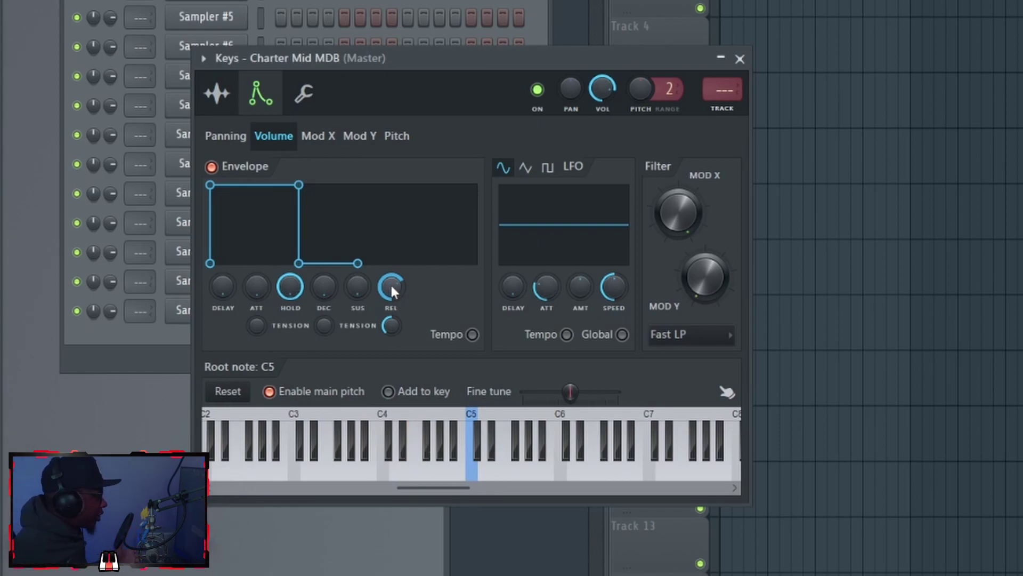
pyautogui.moveTo(255, 290); pyautogui.dragTo(255, 277)
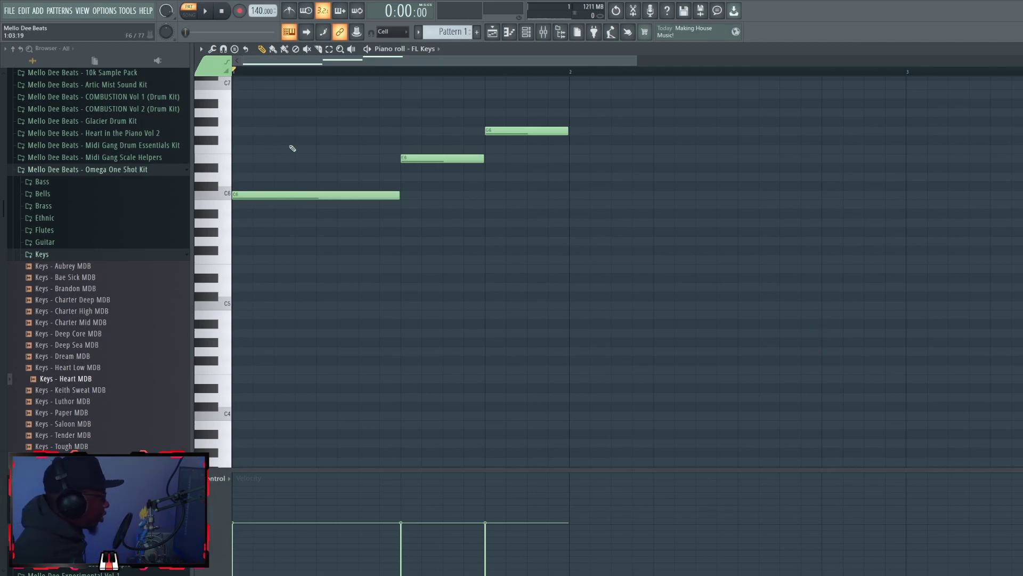
# Step: Enter the C6, E6 and G6 notes for Keys - Heart MDB over the ghost notes, lengthen C6 to half a bar, and play them
pyautogui.press('space')
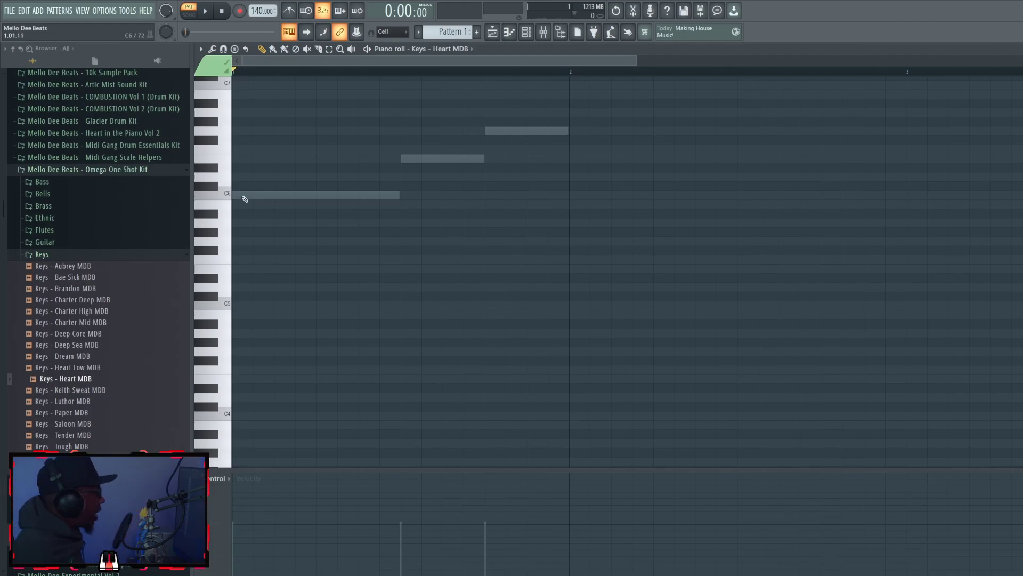
pyautogui.click(244, 195)
pyautogui.click(406, 159)
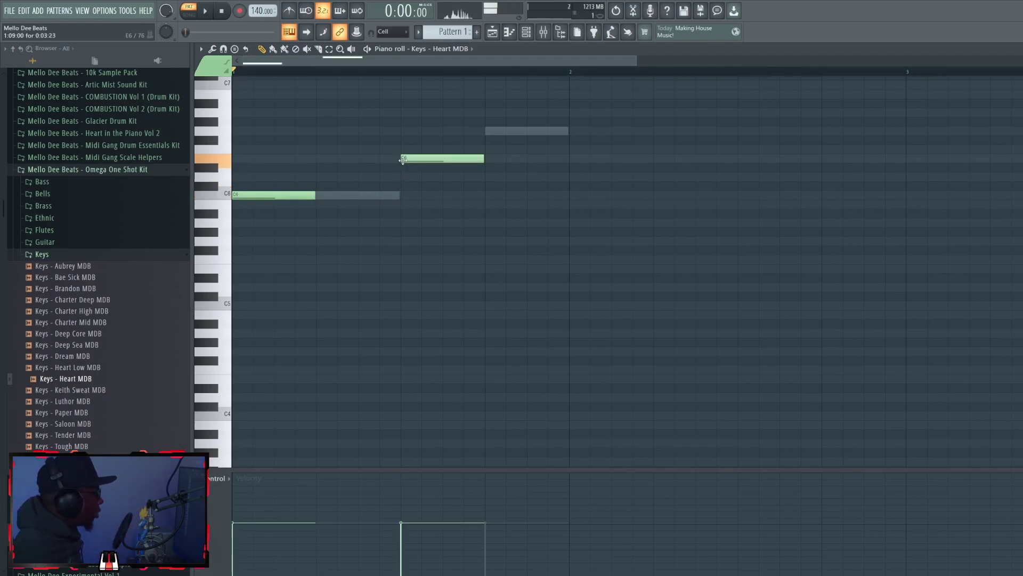
pyautogui.click(488, 132)
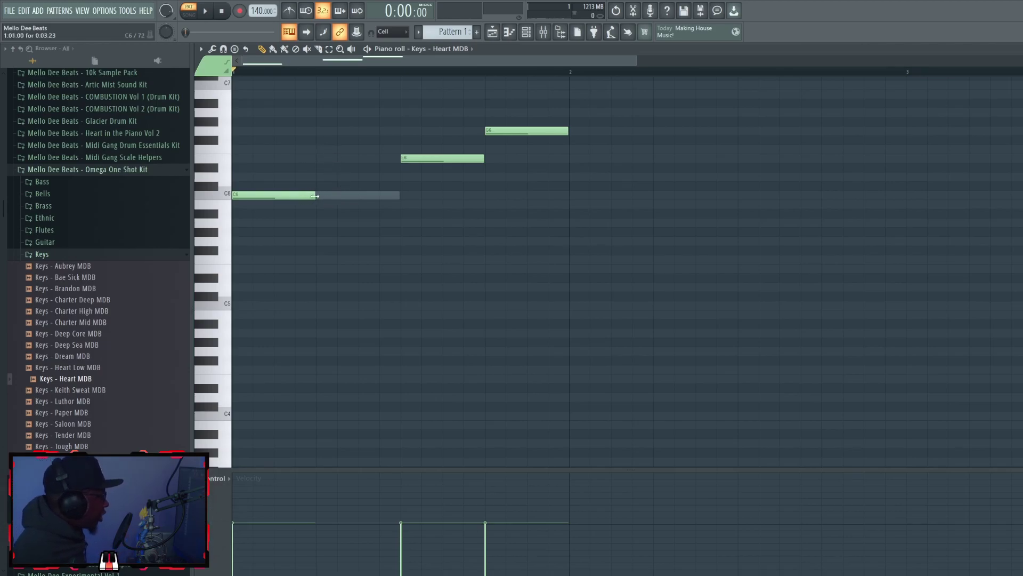
pyautogui.moveTo(313, 196); pyautogui.dragTo(400, 197)
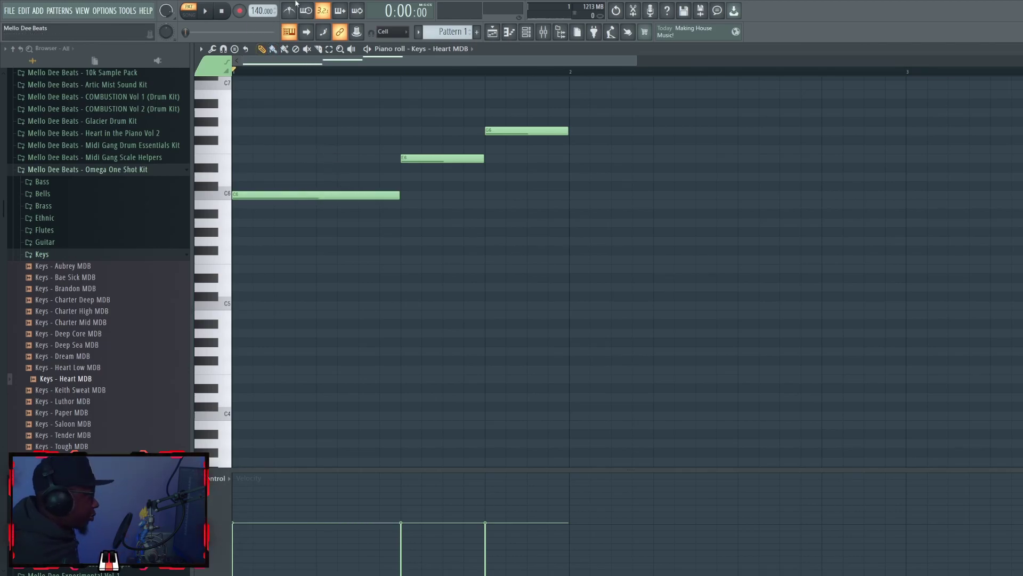
pyautogui.press('space')
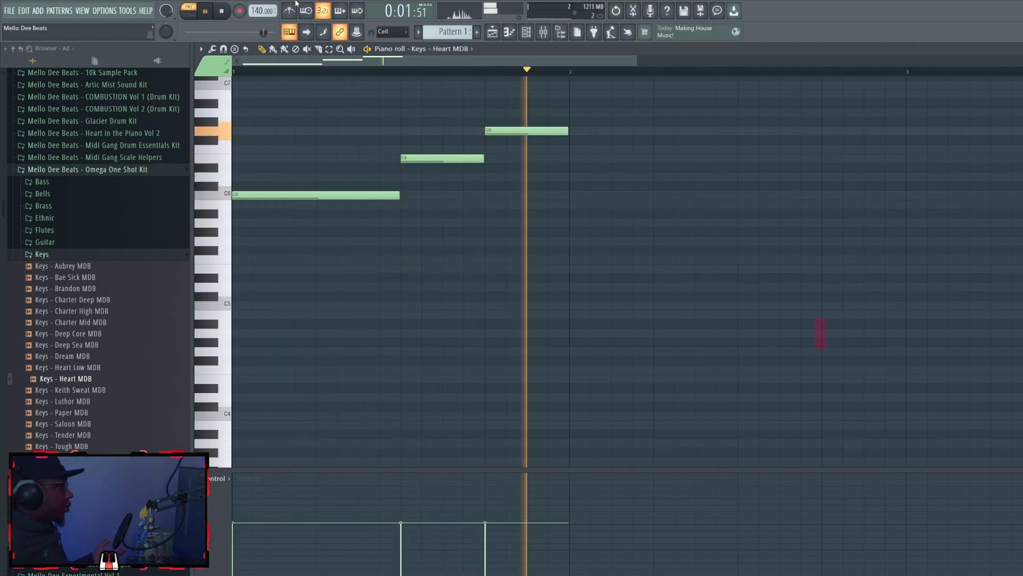
pyautogui.press('space')
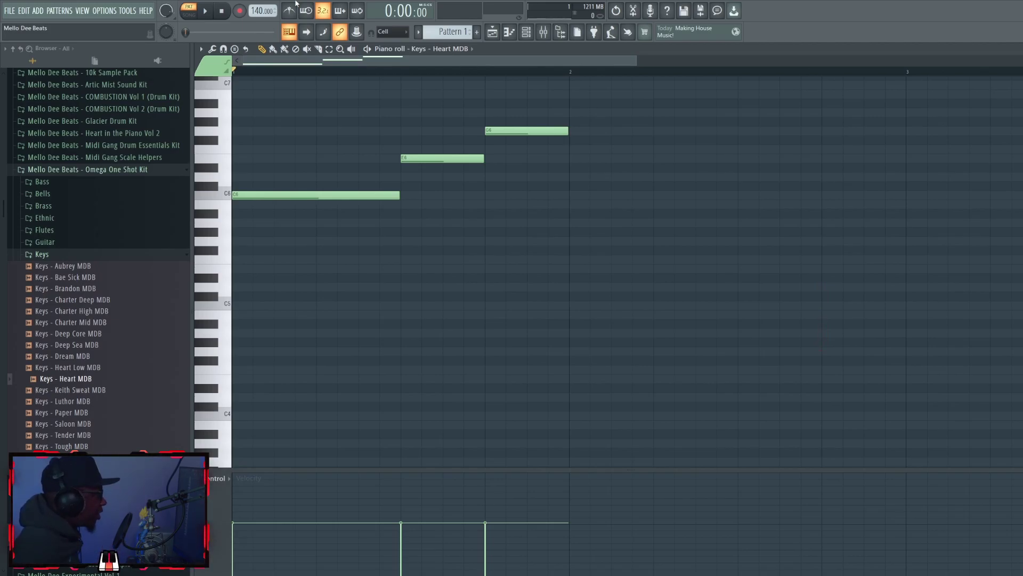
# Step: Restore the piano roll to a smaller window and try several root notes around C5 for the Keys - Heart MDB sample
pyautogui.doubleClick(498, 53)
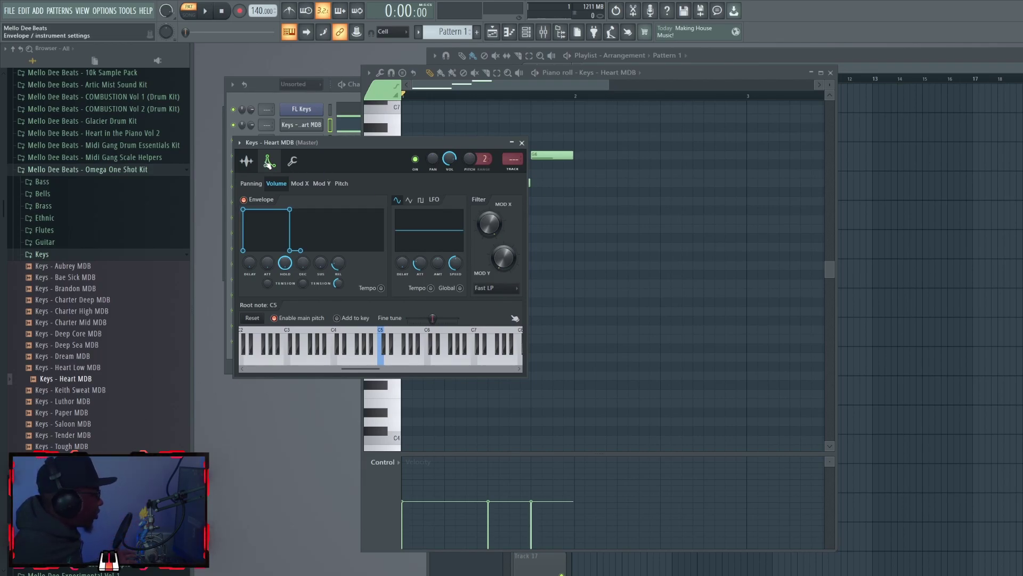
pyautogui.rightClick(388, 331)
pyautogui.rightClick(374, 334)
pyautogui.rightClick(382, 335)
pyautogui.rightClick(392, 336)
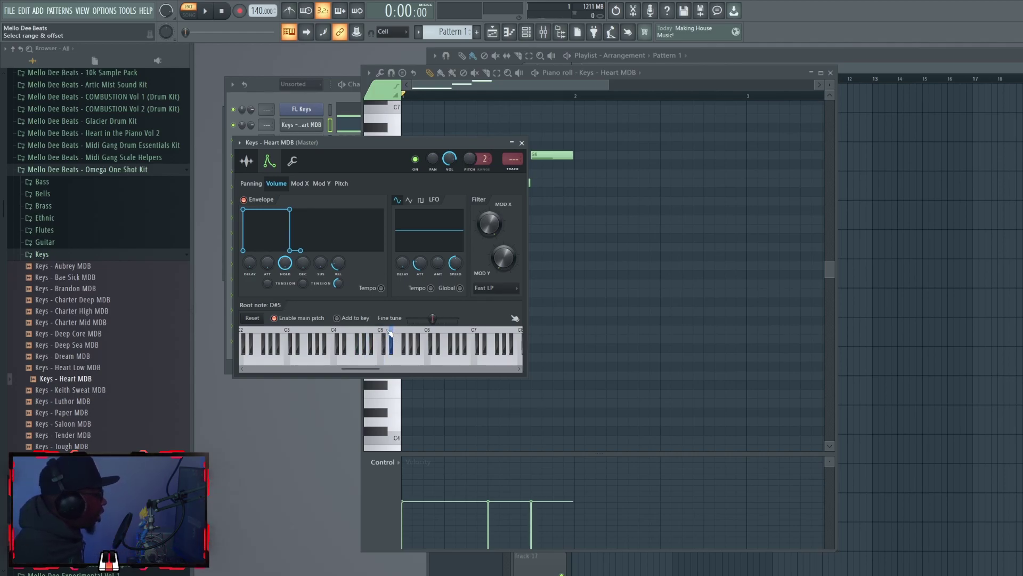
pyautogui.rightClick(382, 334)
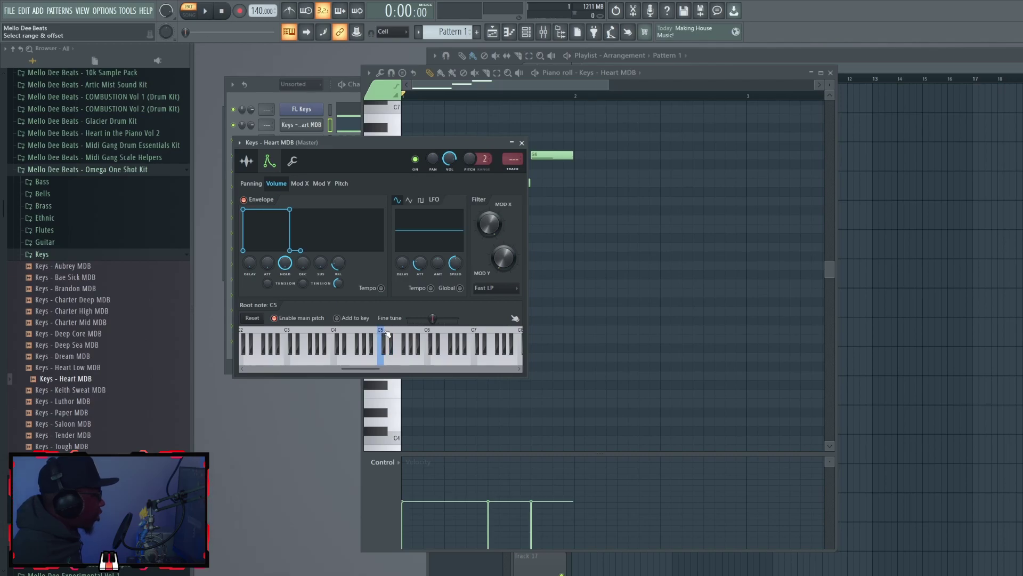
pyautogui.rightClick(388, 336)
# Step: Set the Keys - Heart MDB root note to F#5 and play the pattern to hear the pitch
pyautogui.press('space')
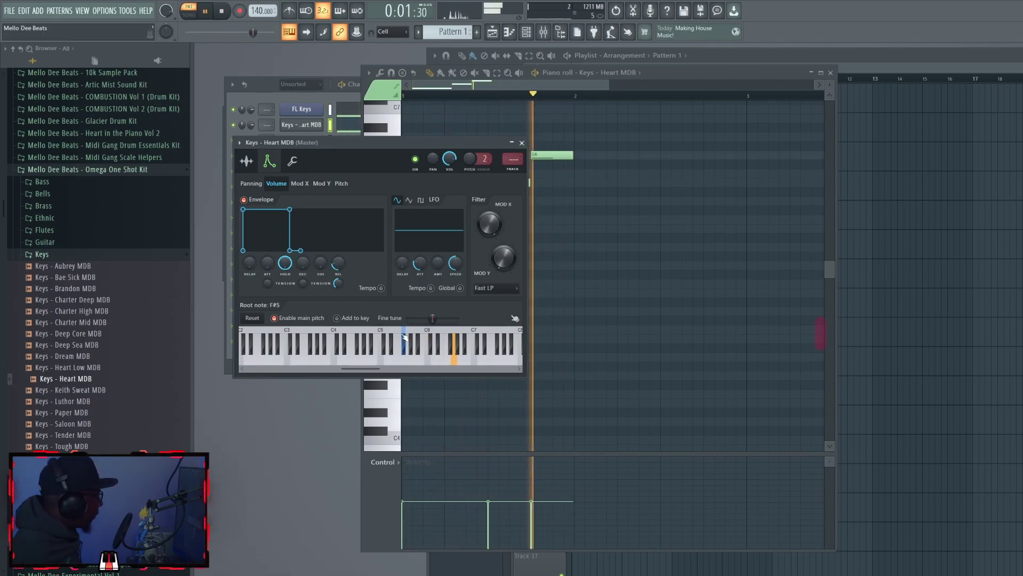
pyautogui.rightClick(403, 335)
pyautogui.press('space')
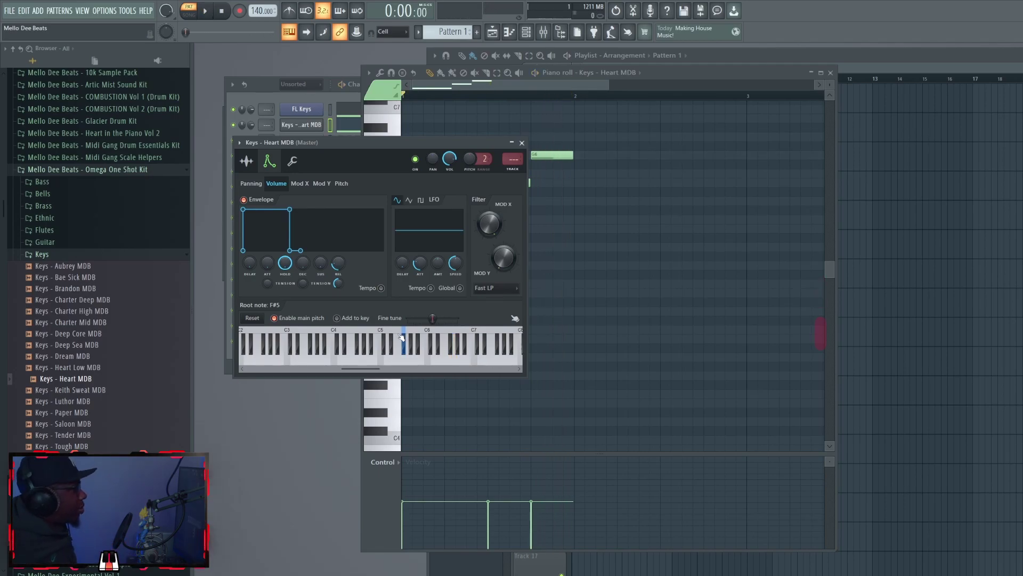
pyautogui.press('space')
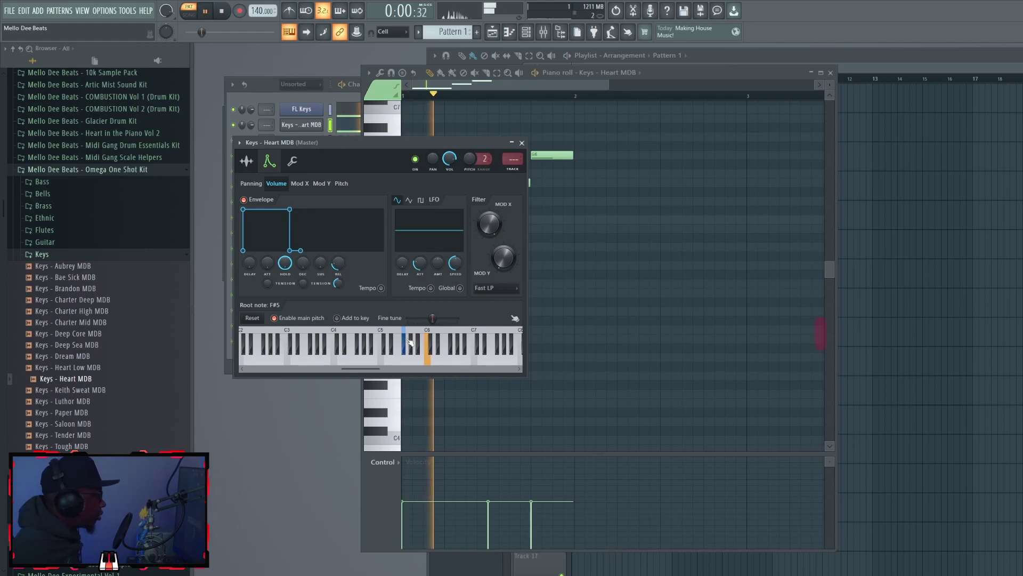
pyautogui.press('space')
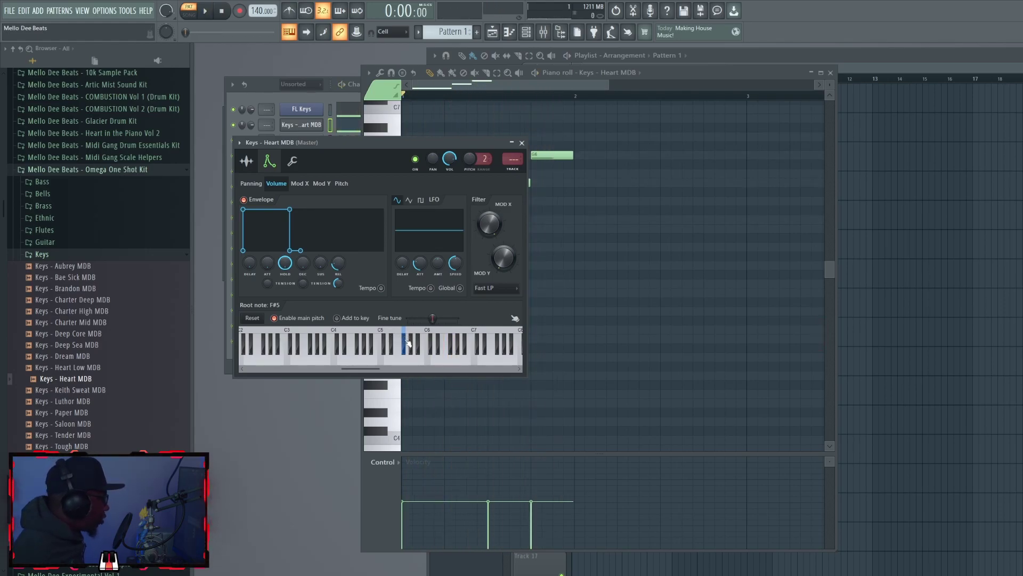
# Step: Move the Keys - Heart MDB root note to a key below C5 and play the pattern
pyautogui.rightClick(358, 335)
pyautogui.press('space')
pyautogui.press('space')
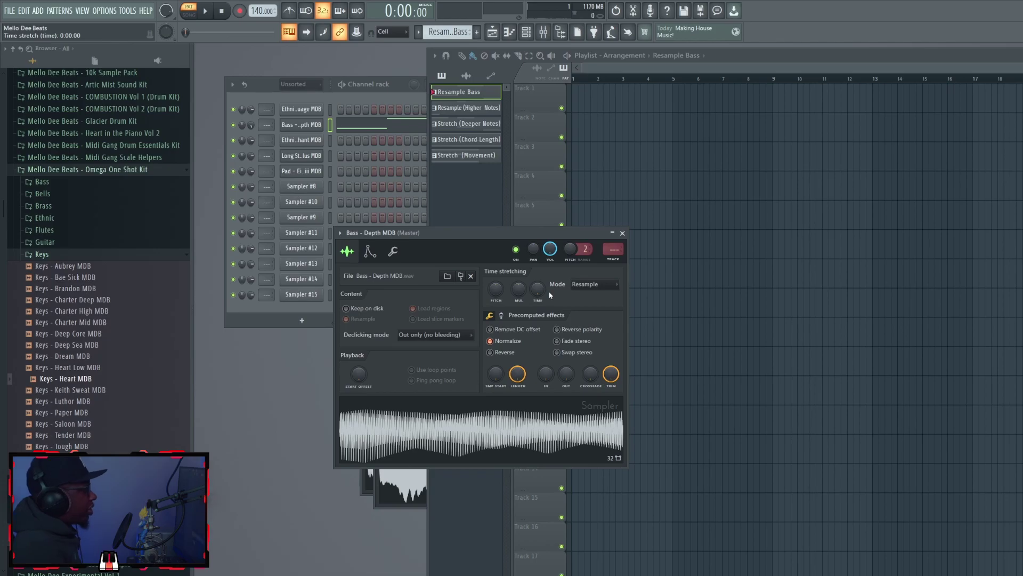
# Step: Audition the Bass - Depth MDB sample, set its time stretching mode to Stretch and play its notes
pyautogui.click(403, 130)
pyautogui.click(437, 440)
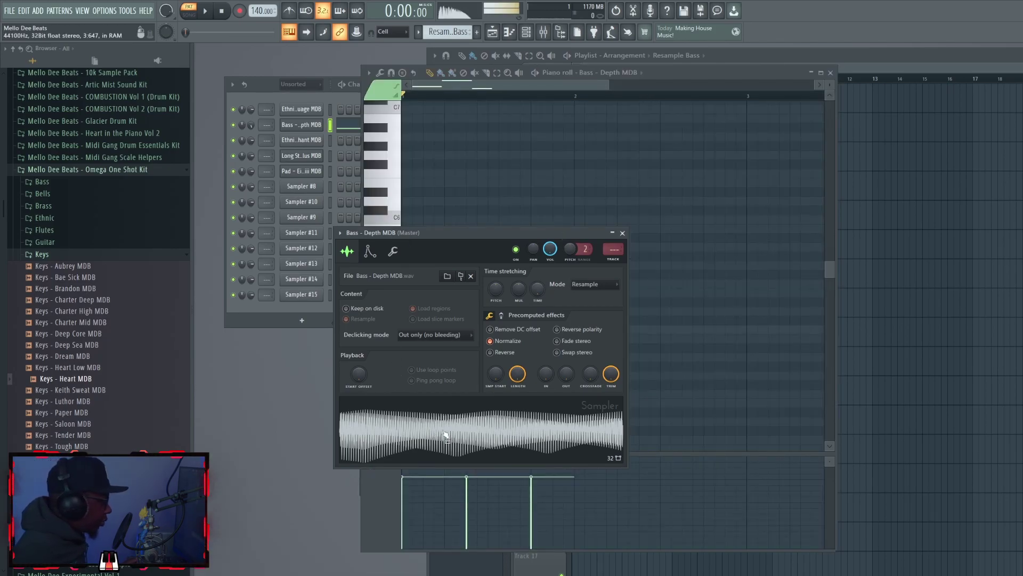
pyautogui.click(594, 284)
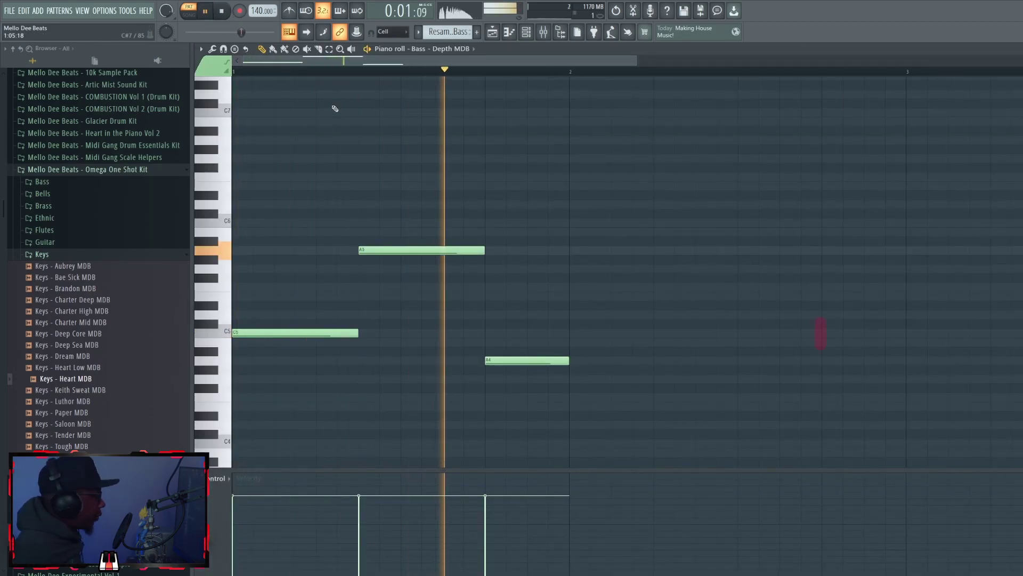
pyautogui.press('space')
# Step: Delete the A4 bass note, lengthen the A5 note to the end of bar 1, and play the pattern
pyautogui.rightClick(504, 360)
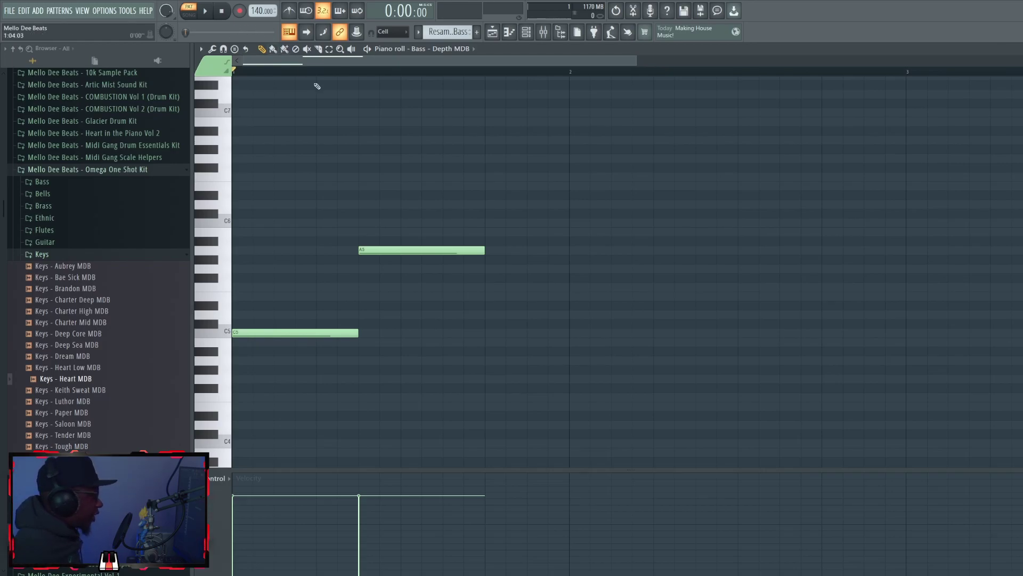
pyautogui.moveTo(484, 251); pyautogui.dragTo(570, 260)
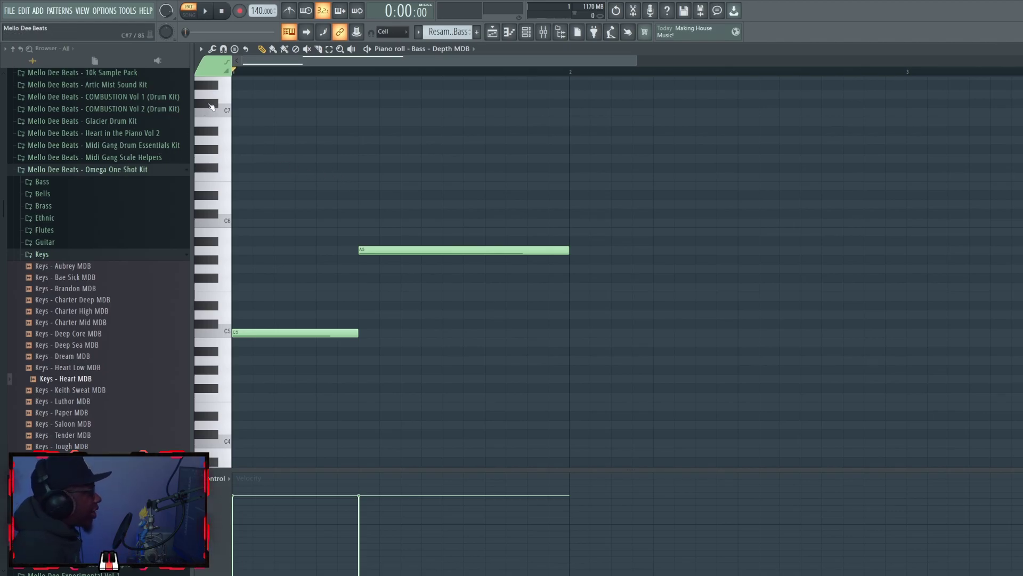
pyautogui.press('space')
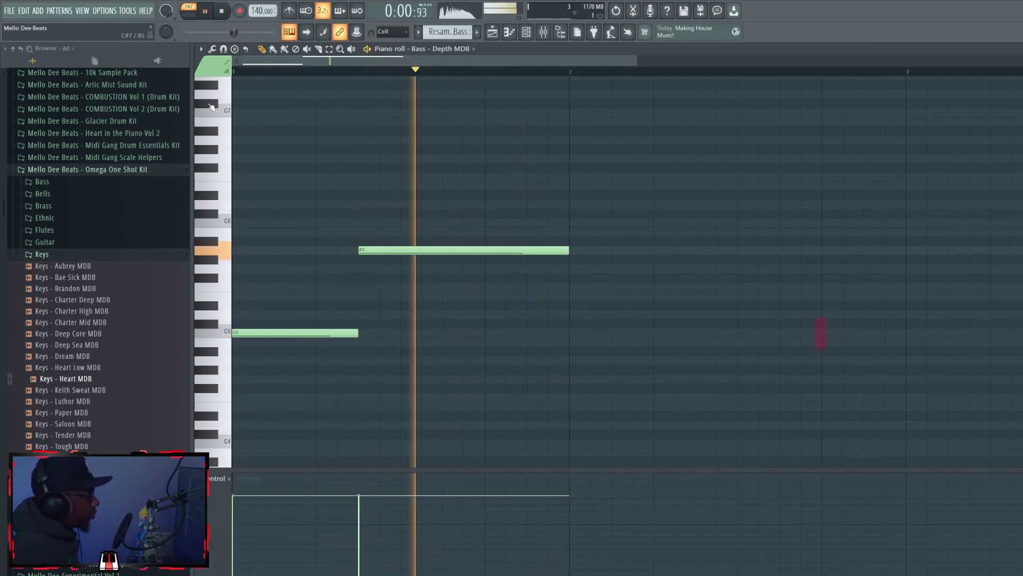
pyautogui.press('space')
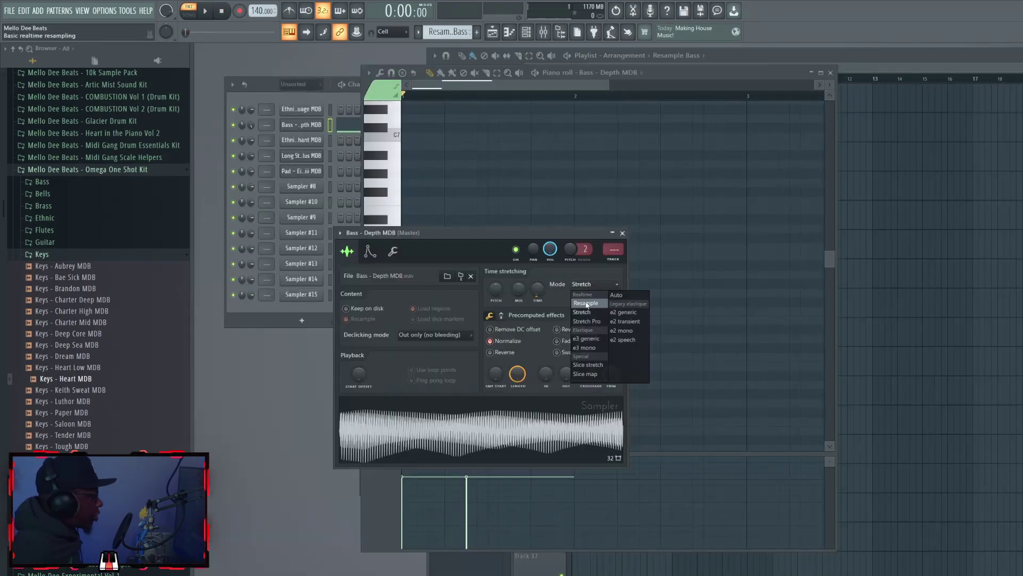
# Step: Set the Bass - Depth MDB time stretching mode to Resample and play the two bass notes
pyautogui.rightClick(537, 288)
pyautogui.click(544, 279)
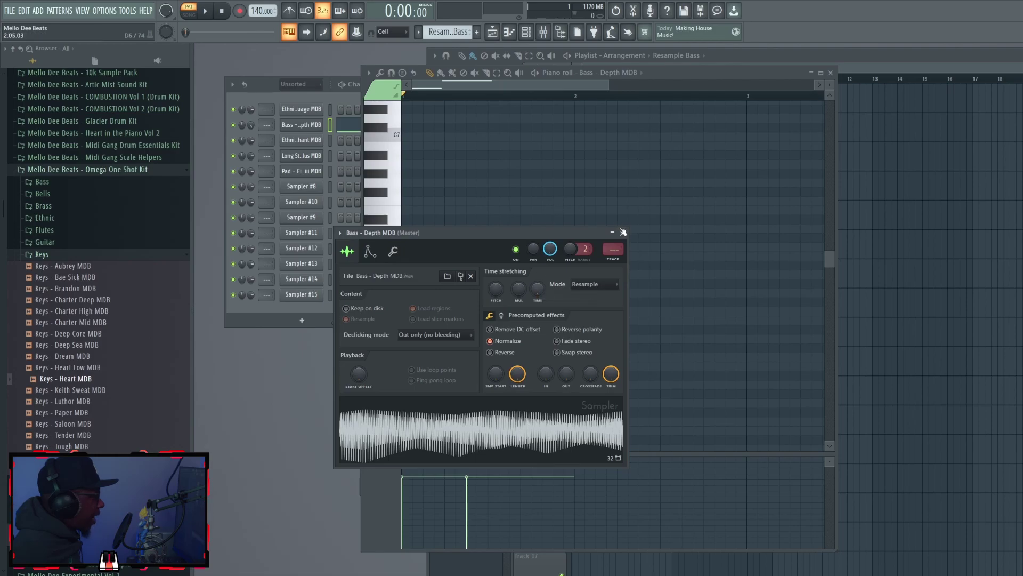
pyautogui.doubleClick(658, 73)
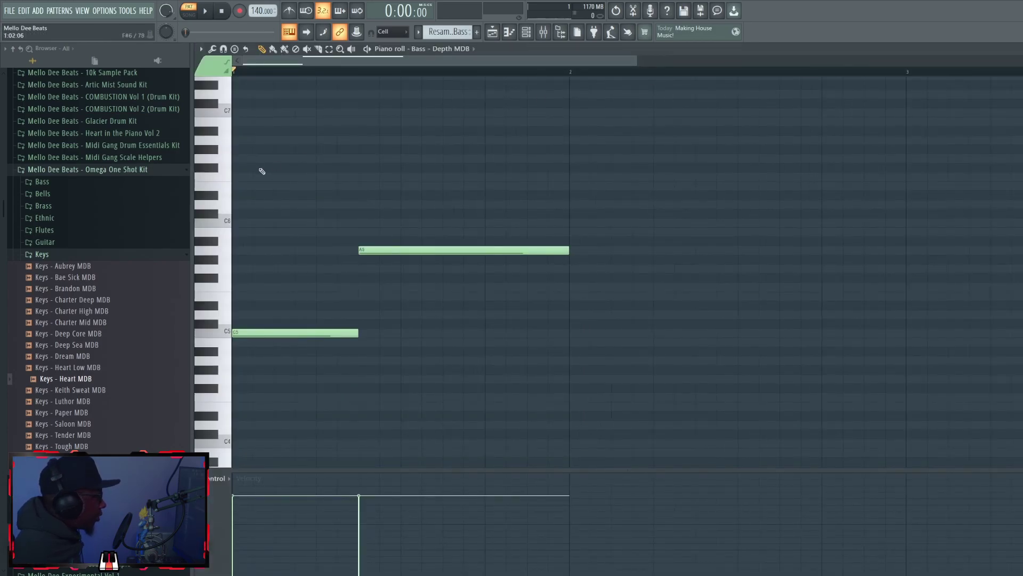
pyautogui.press('space')
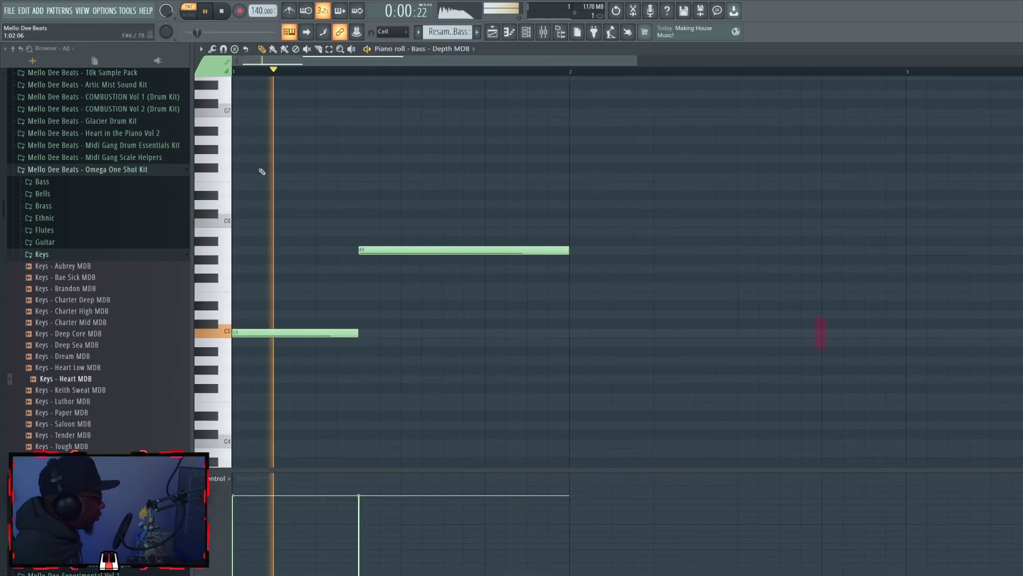
pyautogui.press('space')
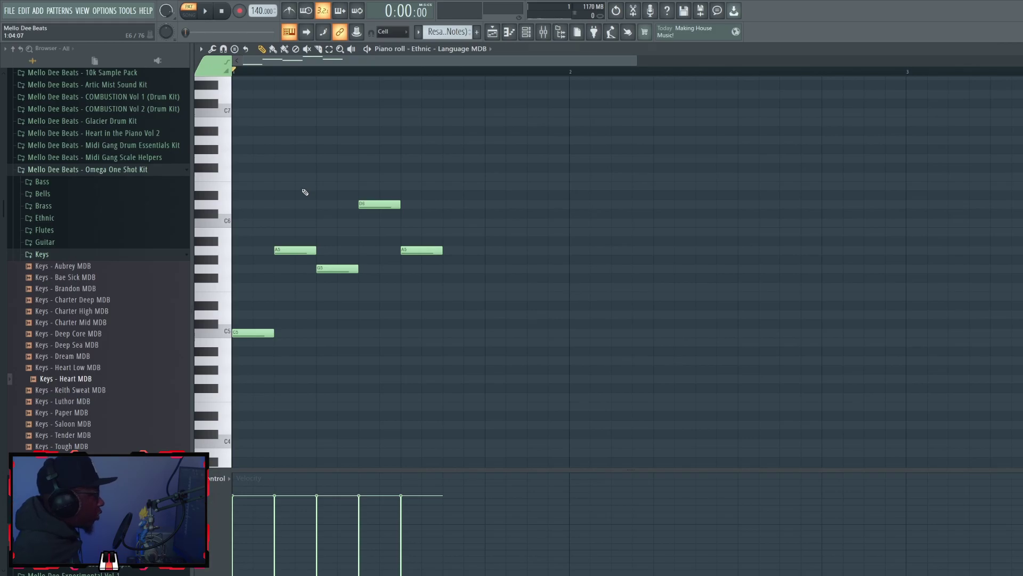
# Step: Set the Ethnic - Language MDB time stretching mode to Stretch, lengthen its last A5 note to the end of bar 1, and play it
pyautogui.click(207, 11)
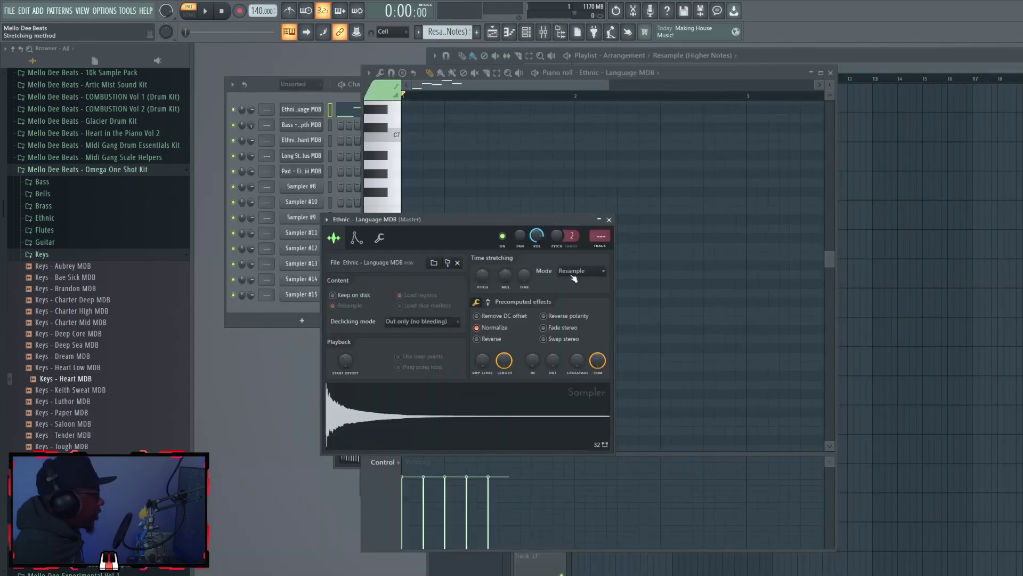
pyautogui.click(573, 271)
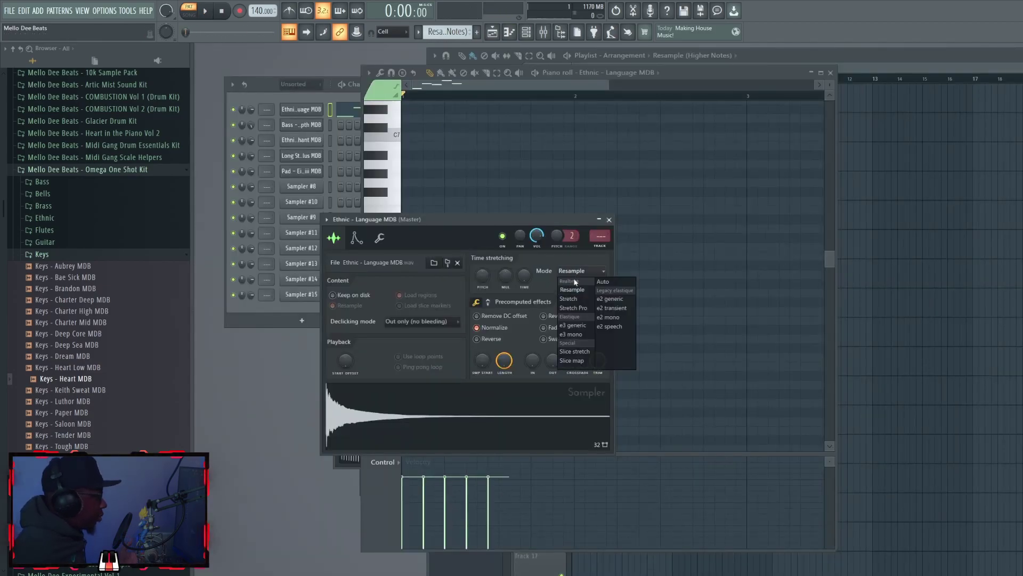
pyautogui.click(580, 299)
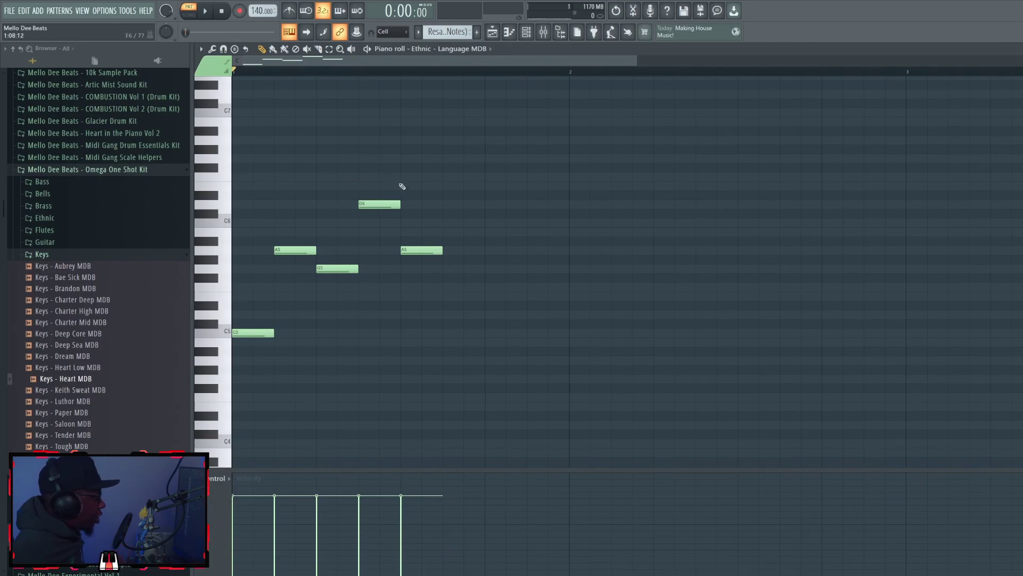
pyautogui.moveTo(442, 250); pyautogui.dragTo(570, 250)
pyautogui.press('space')
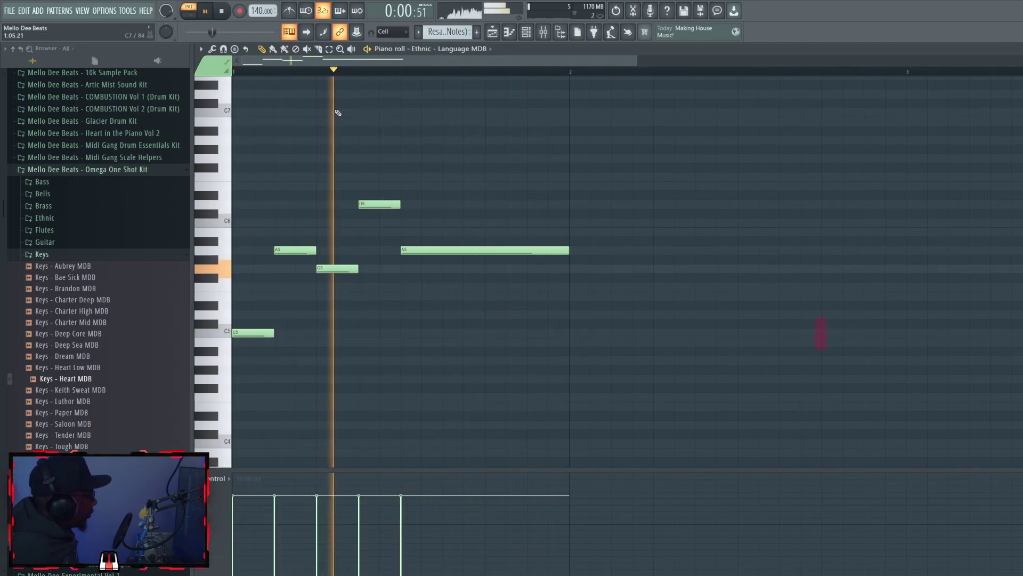
# Step: Stop playback, restore the piano roll from its maximized size, and play the Ethnic - Language MDB notes again
pyautogui.press('space')
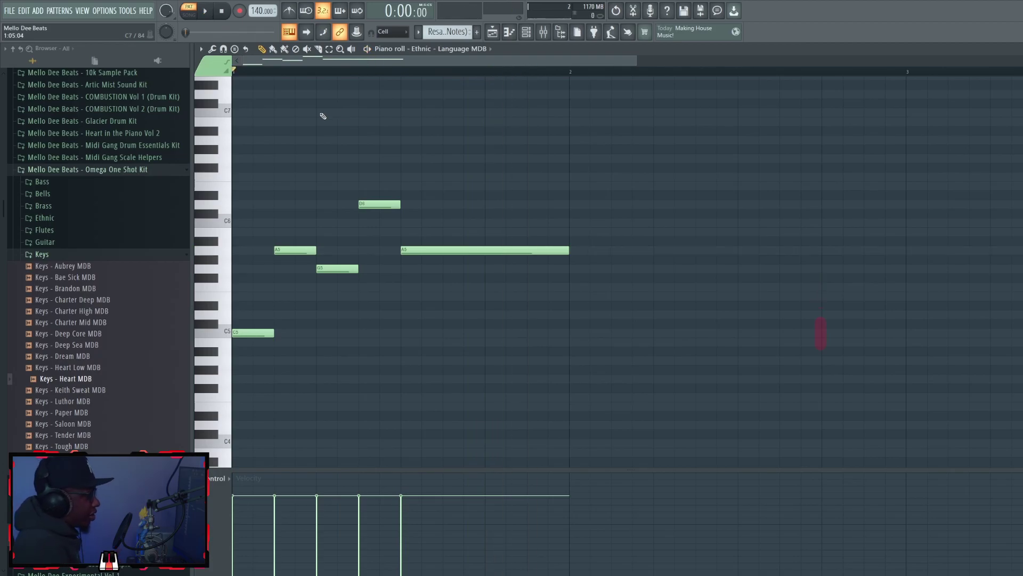
pyautogui.scroll(-2, 330, 106)
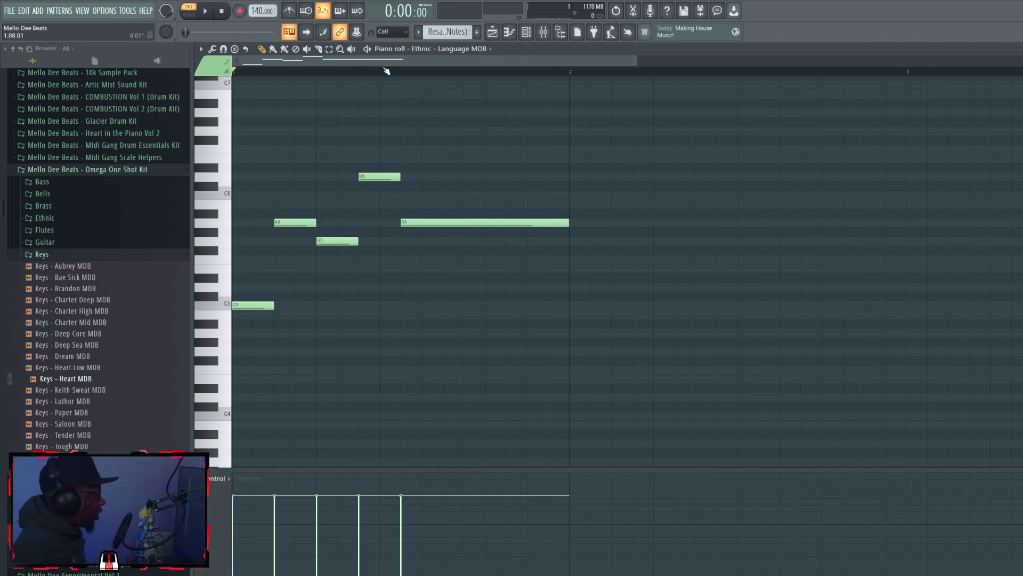
pyautogui.doubleClick(504, 50)
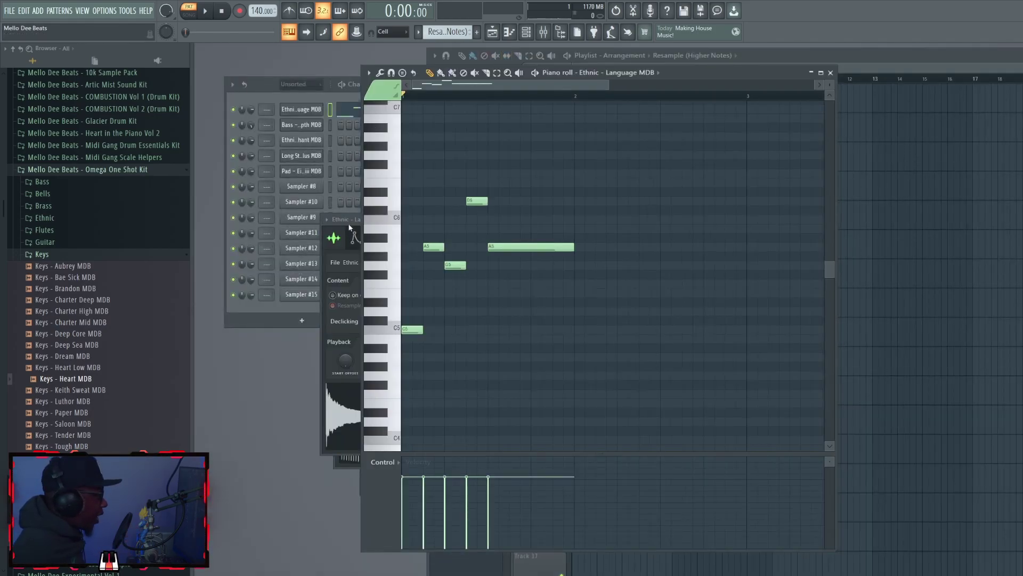
pyautogui.click(204, 10)
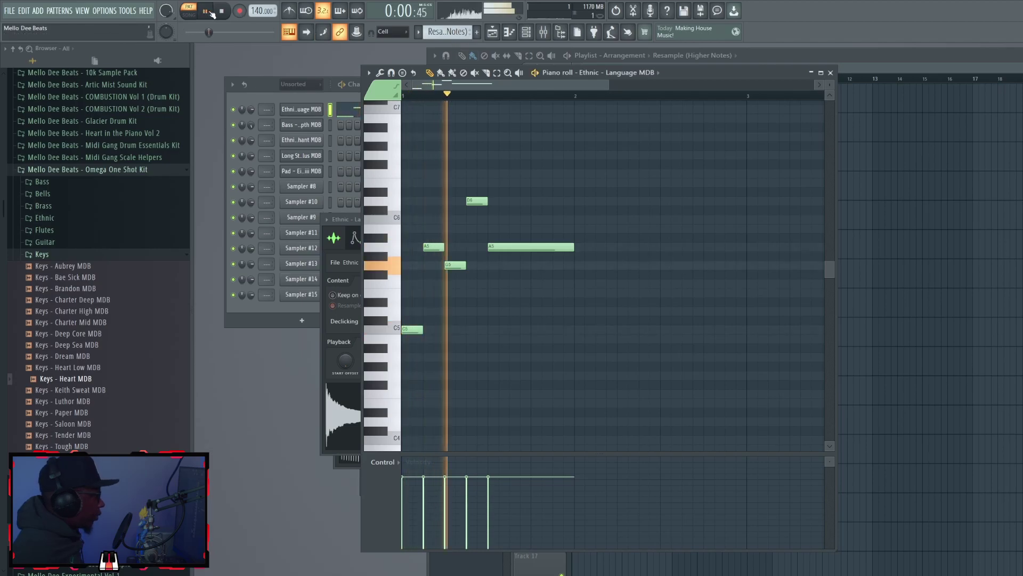
pyautogui.click(204, 10)
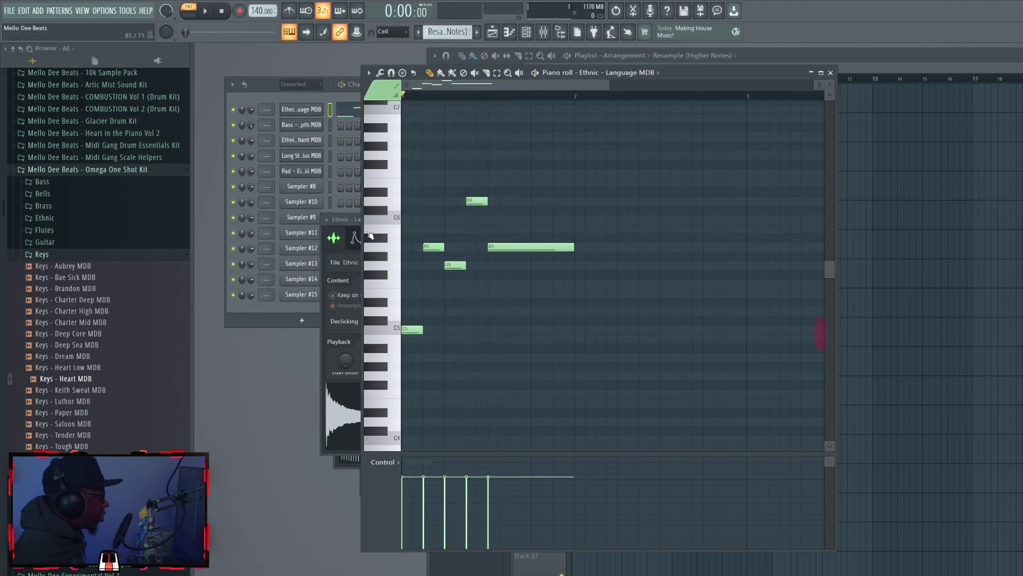
# Step: Try time stretch multipliers of 50% and 35.85% on Ethnic - Language MDB while playing its notes
pyautogui.click(344, 235)
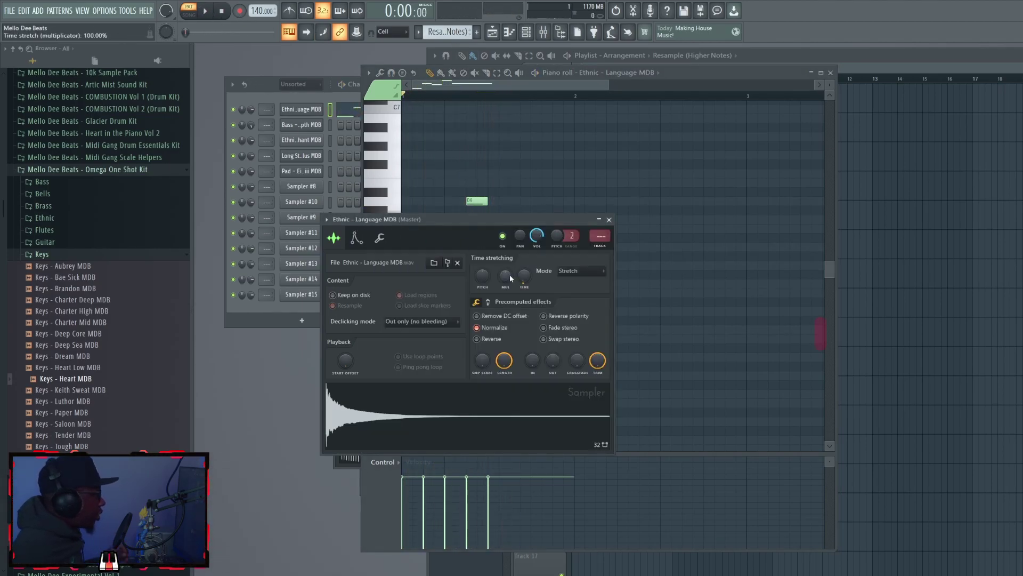
pyautogui.moveTo(511, 276)
pyautogui.mouseDown()
pyautogui.moveTo(510, 292)
pyautogui.moveTo(510, 273)
pyautogui.mouseUp()
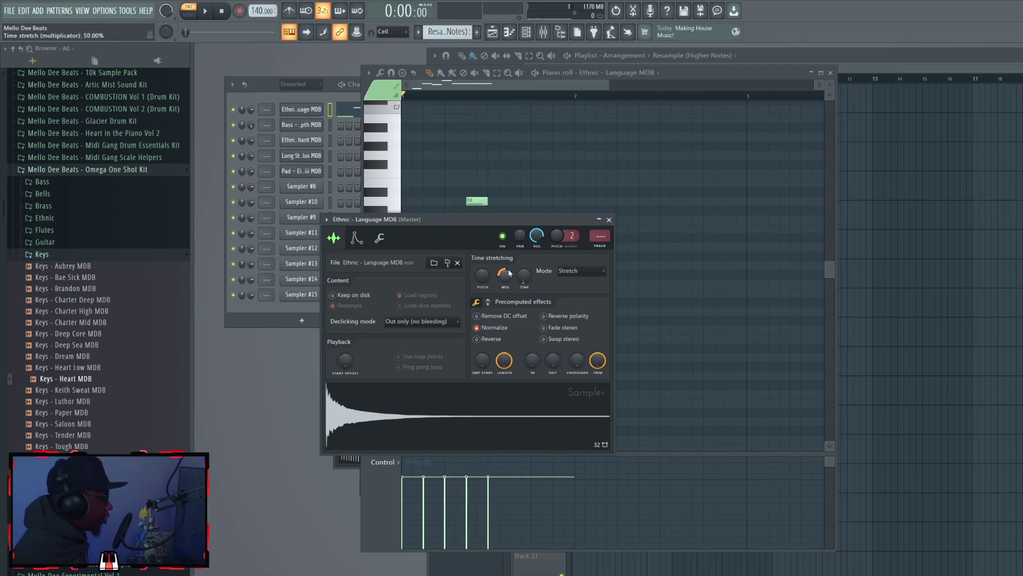
pyautogui.press('space')
pyautogui.moveTo(510, 282); pyautogui.dragTo(506, 256)
pyautogui.moveTo(514, 220); pyautogui.dragTo(777, 198)
pyautogui.press('space')
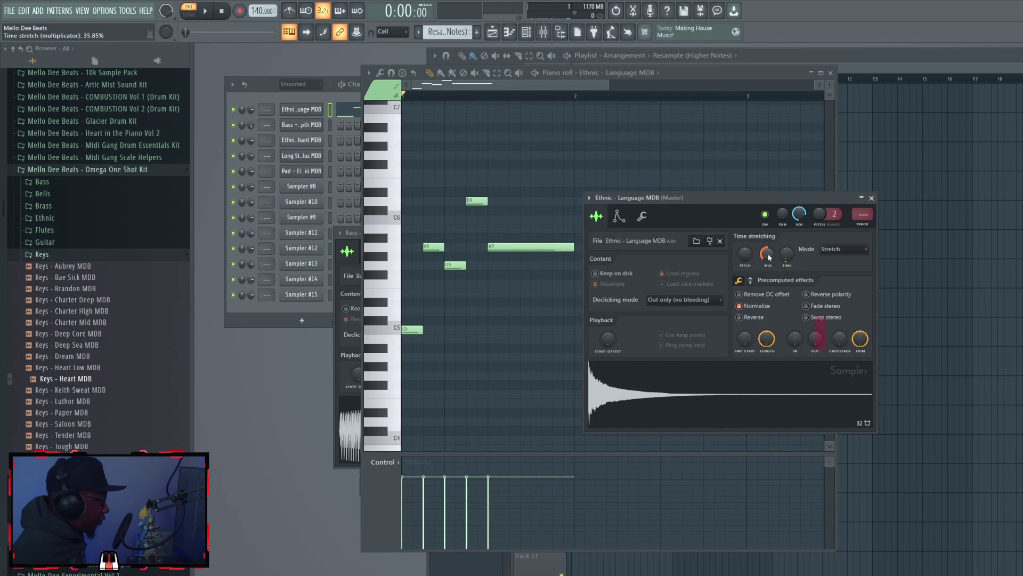
pyautogui.press('space')
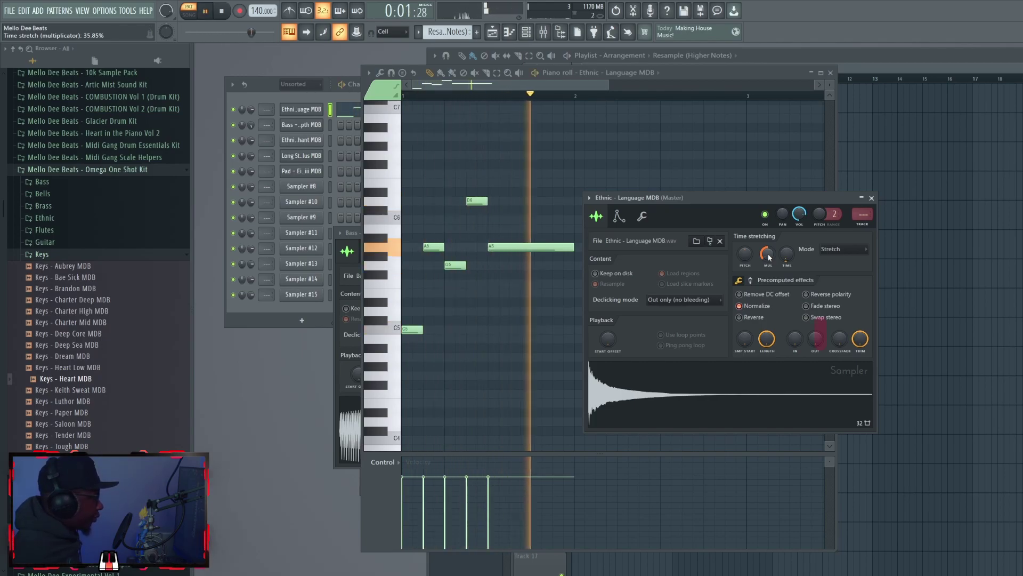
# Step: Reset the Ethnic - Language MDB time stretch multiplier to 100% and stop playback
pyautogui.rightClick(769, 256)
pyautogui.click(781, 261)
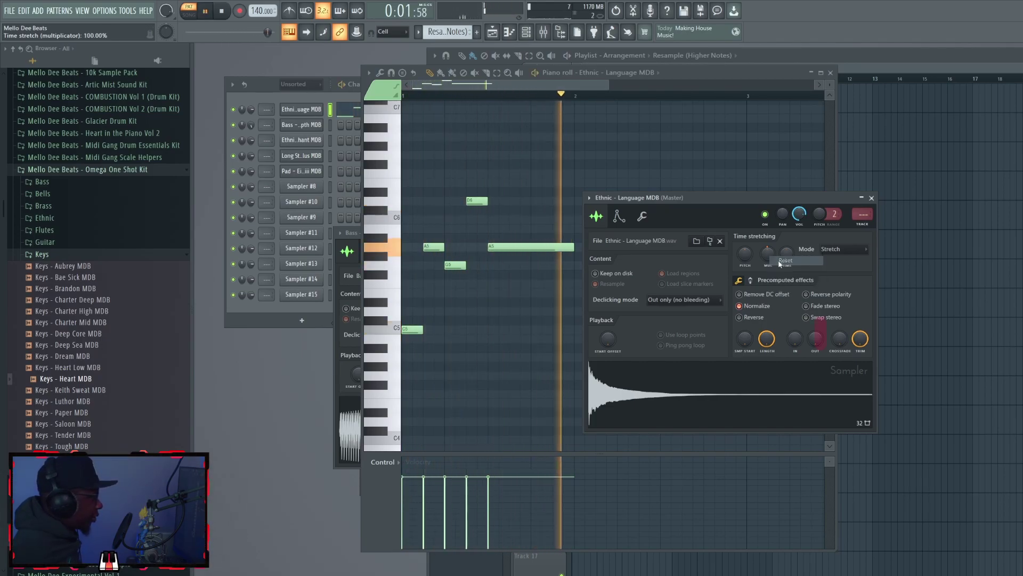
pyautogui.press('space')
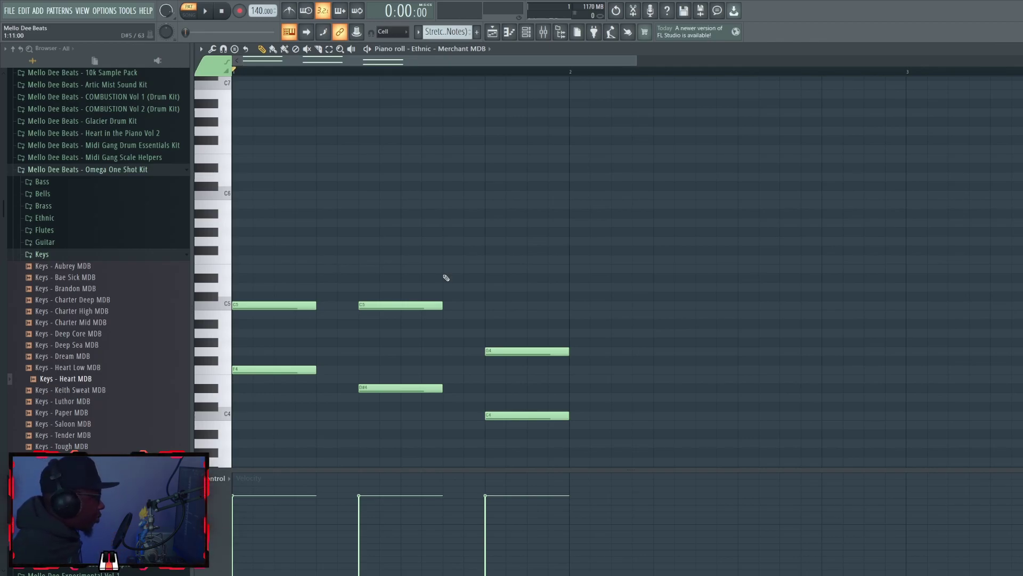
# Step: Extend the Ethnic - Merchant MDB notes so each reaches the next one, and play the pattern
pyautogui.hotkey('ctrl', 'l')
pyautogui.press('space')
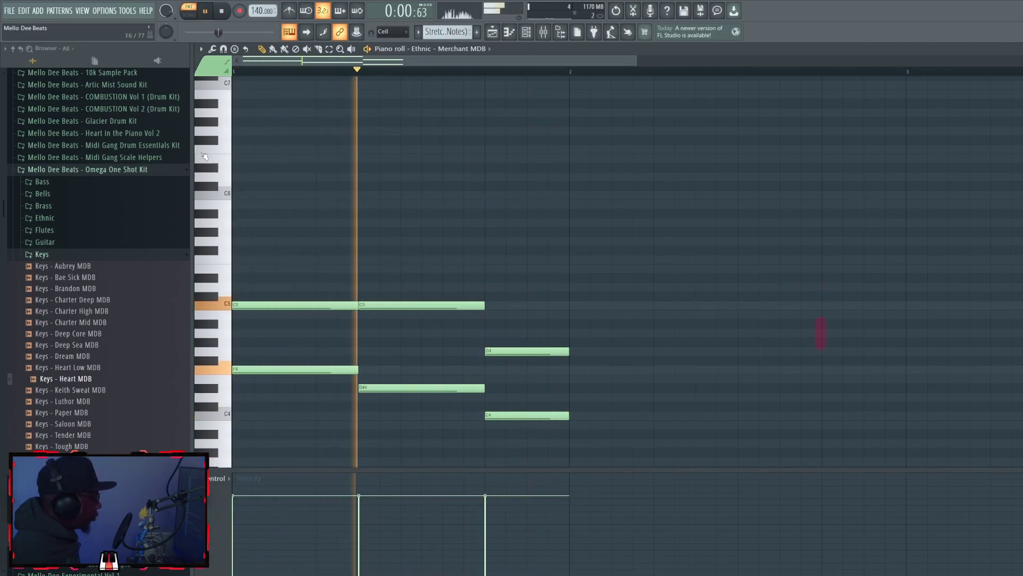
pyautogui.press('space')
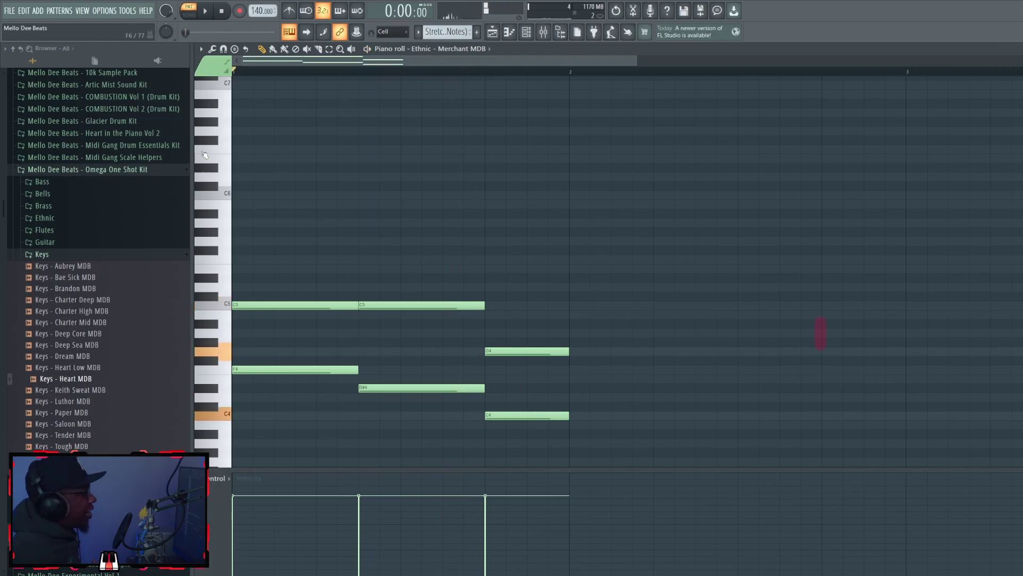
# Step: Transpose the Ethnic - Merchant MDB notes up two octaves, play them, and bring up the sample's settings
pyautogui.hotkey('ctrl', 'Up')
pyautogui.hotkey('ctrl', 'Up')
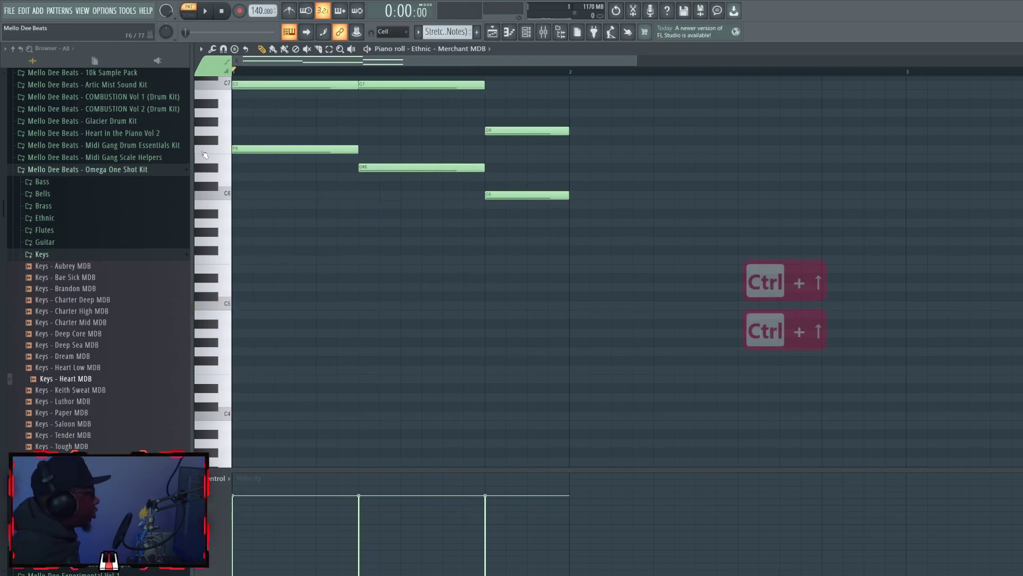
pyautogui.scroll(4, 159, 160)
pyautogui.scroll(5, 297, 160)
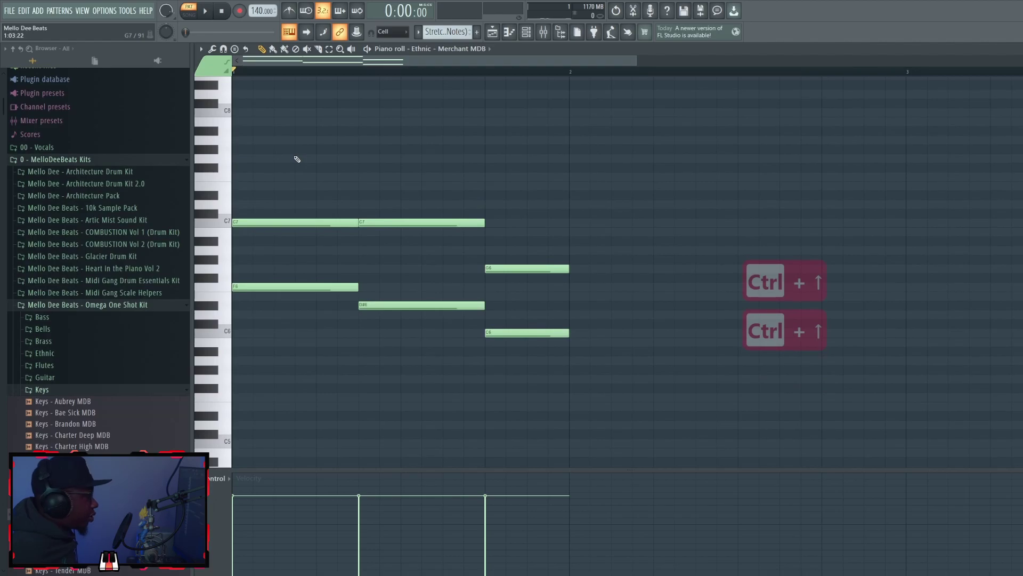
pyautogui.press('space')
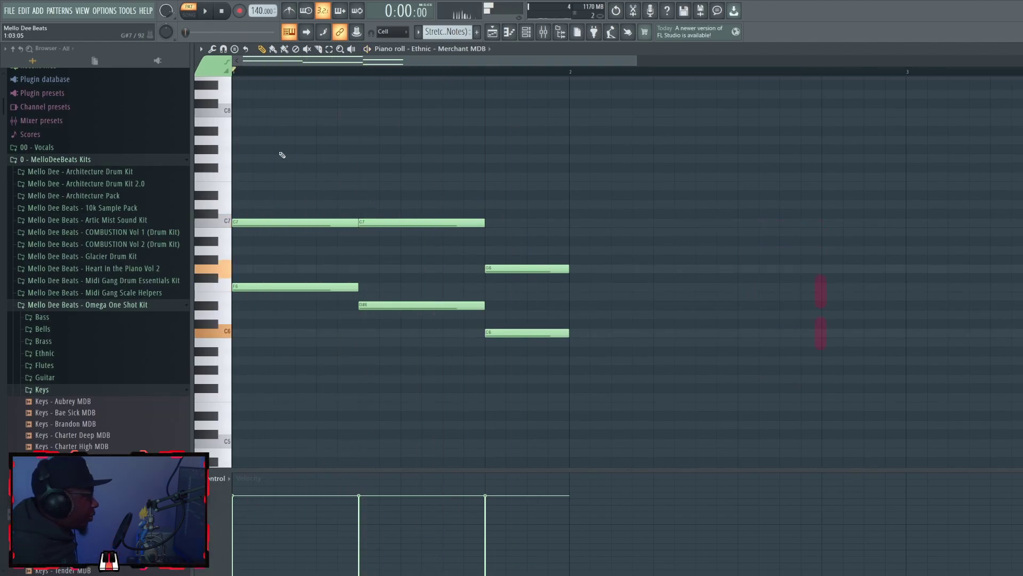
pyautogui.press('F6')
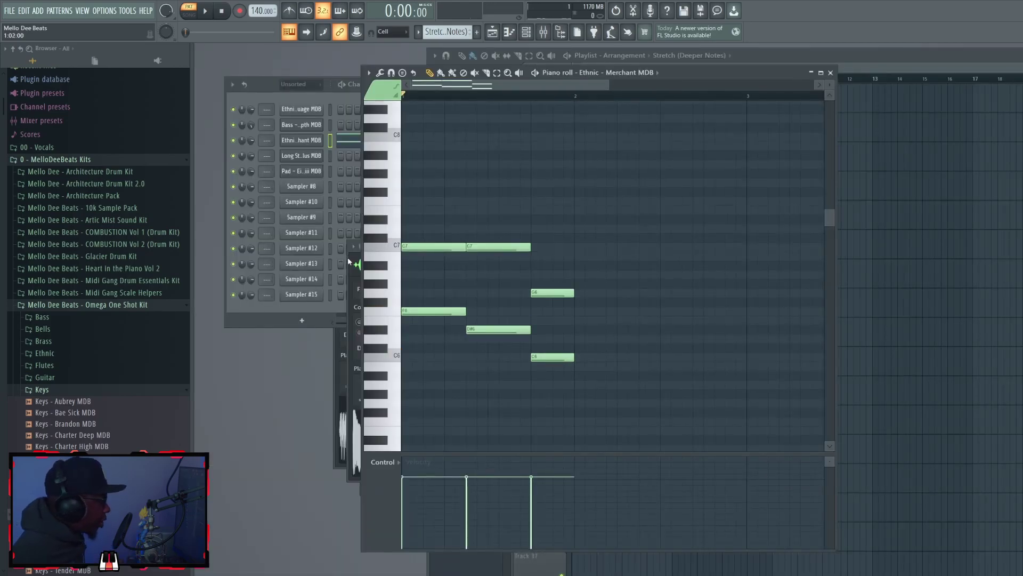
pyautogui.click(347, 255)
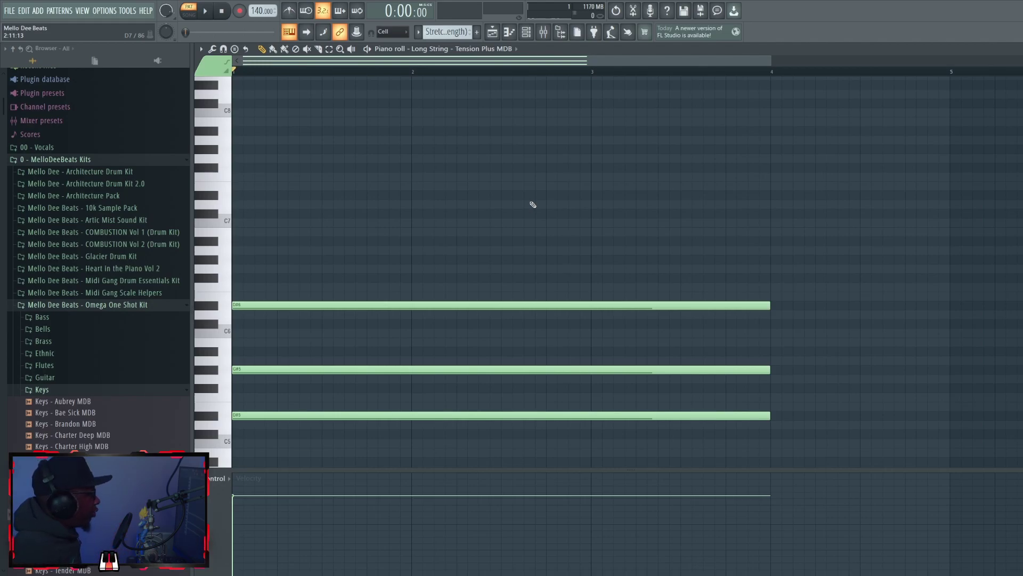
# Step: Play the held Long String - Tension Plus MDB chord twice to compare how long it sustains
pyautogui.press('space')
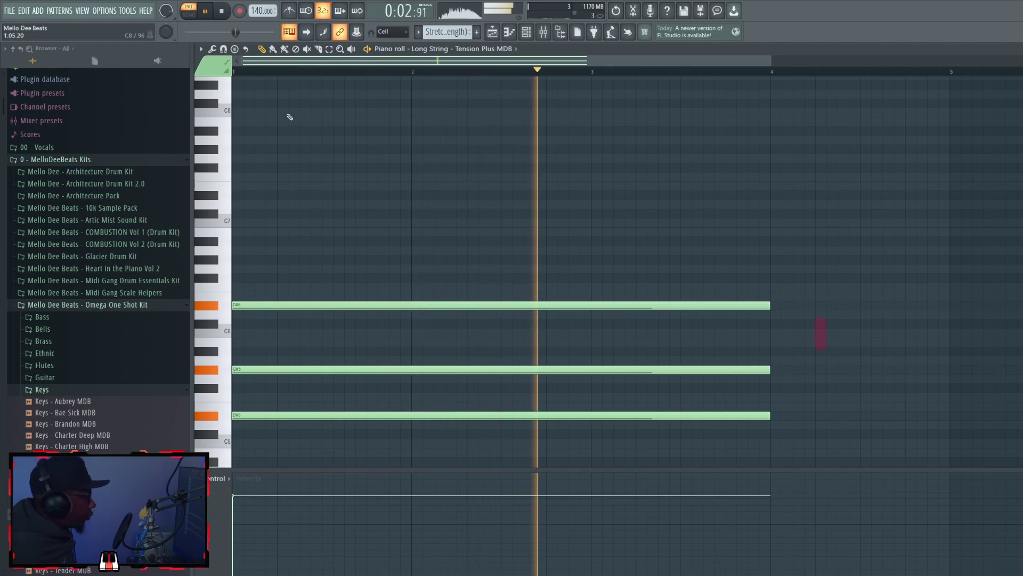
pyautogui.press('space')
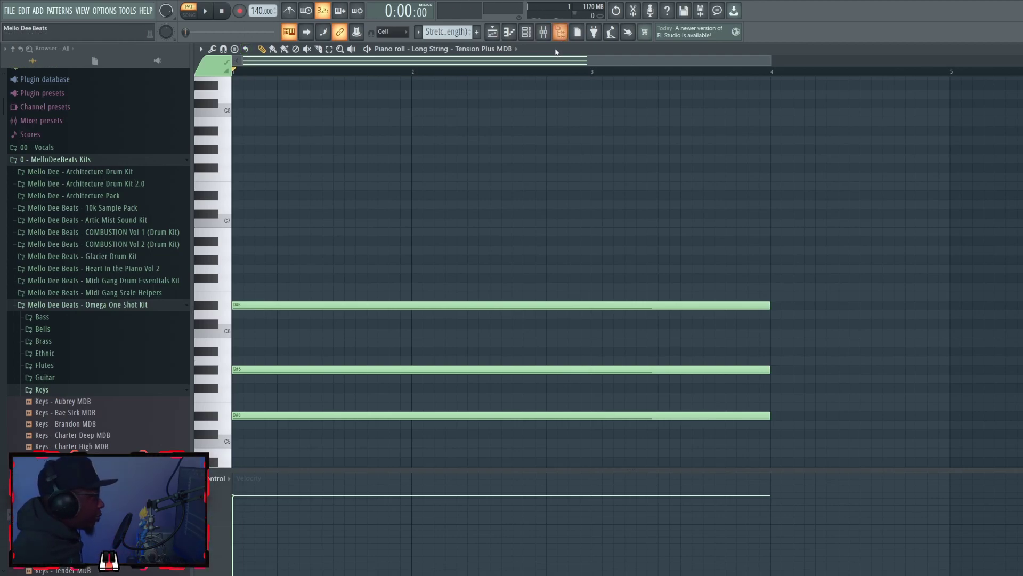
pyautogui.press('space')
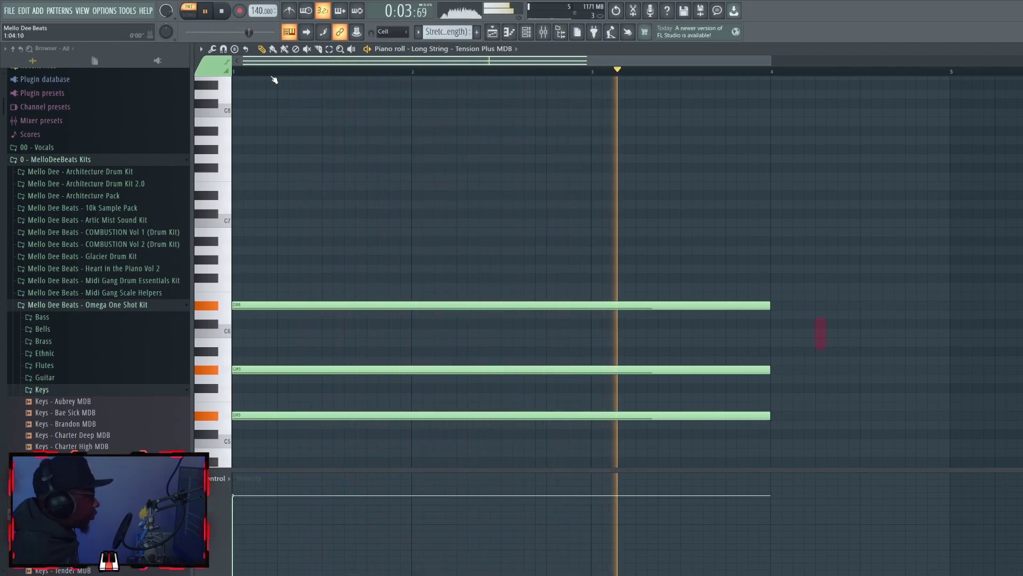
pyautogui.click(229, 13)
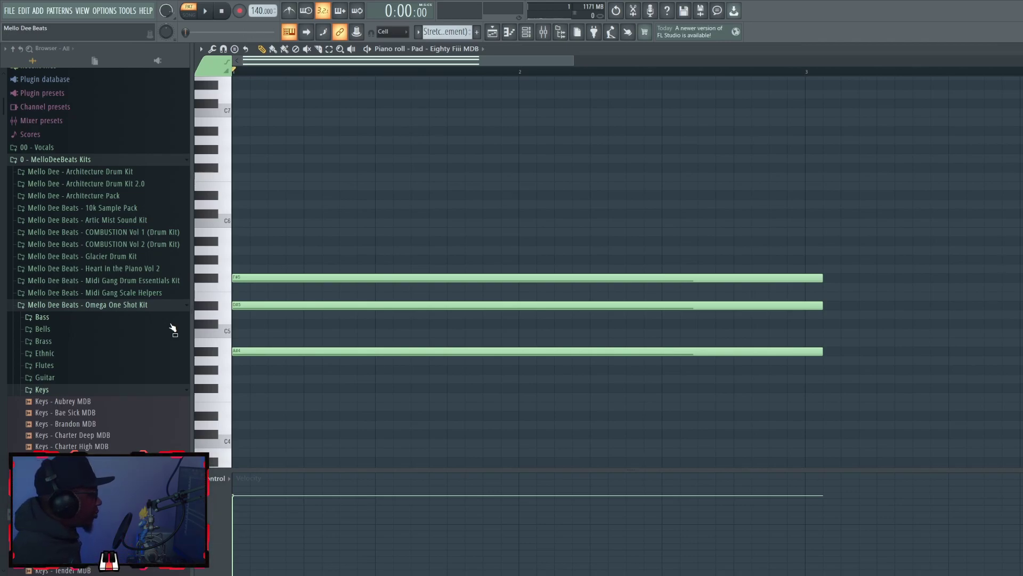
# Step: Play the held Pad - Eighty Fiii MDB chord twice to compare the movement in its sound
pyautogui.click(205, 307)
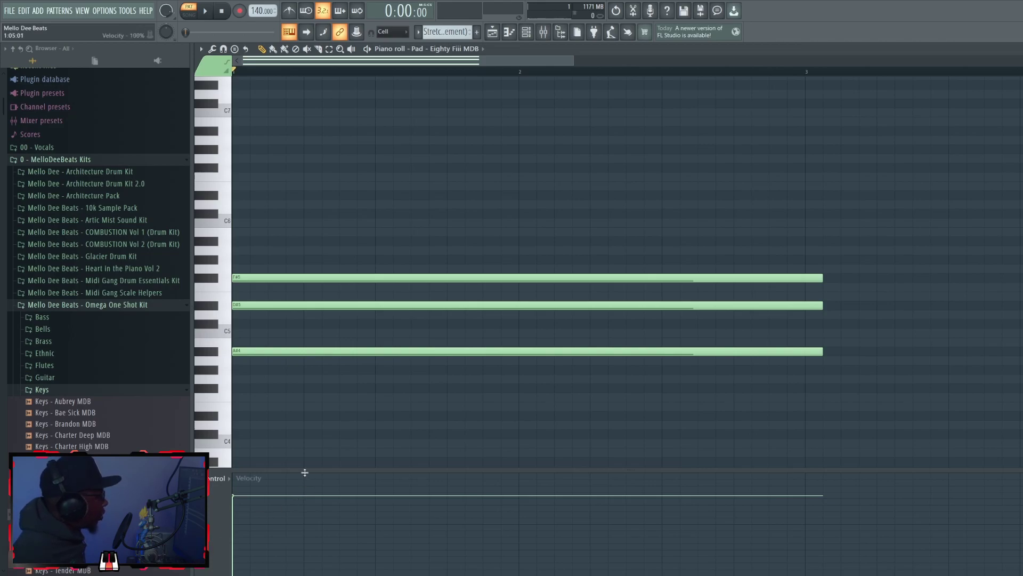
pyautogui.press('space')
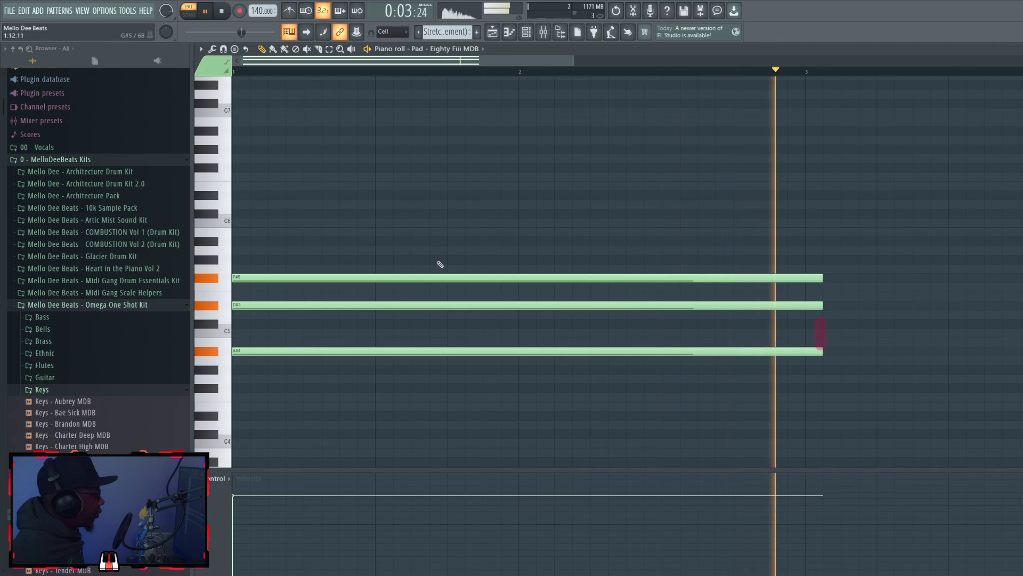
pyautogui.press('space')
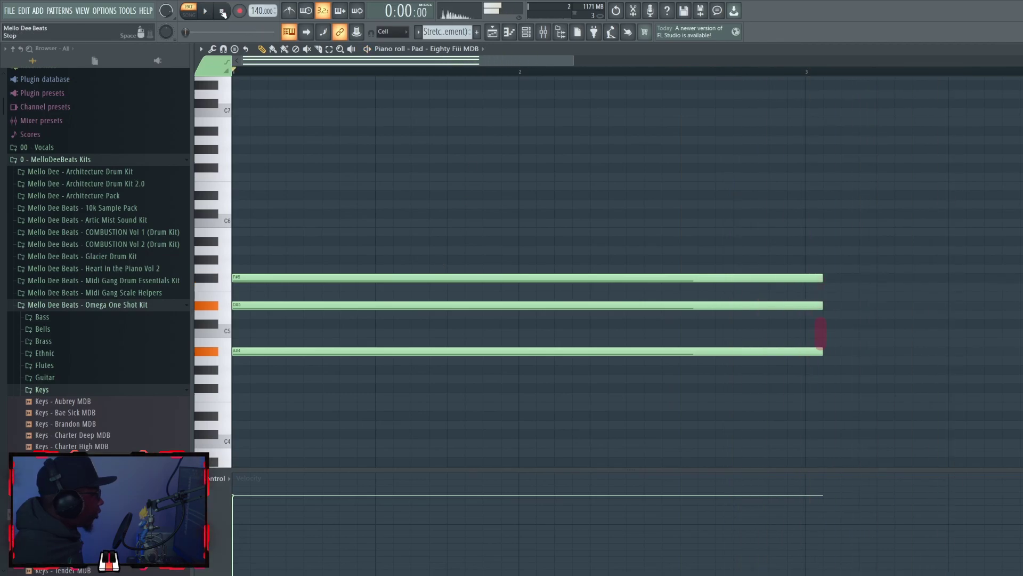
pyautogui.doubleClick(517, 50)
pyautogui.doubleClick(586, 73)
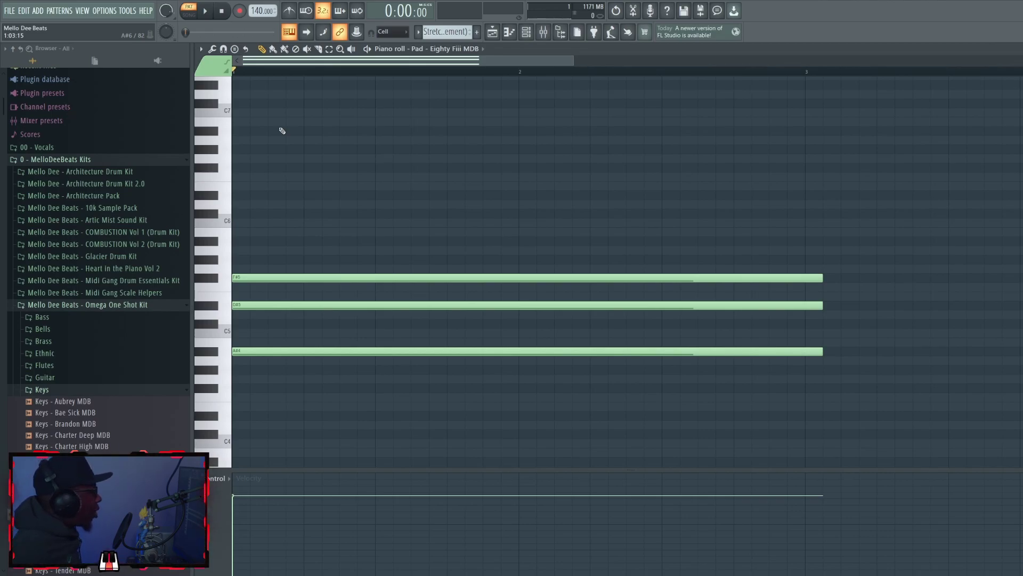
pyautogui.click(206, 11)
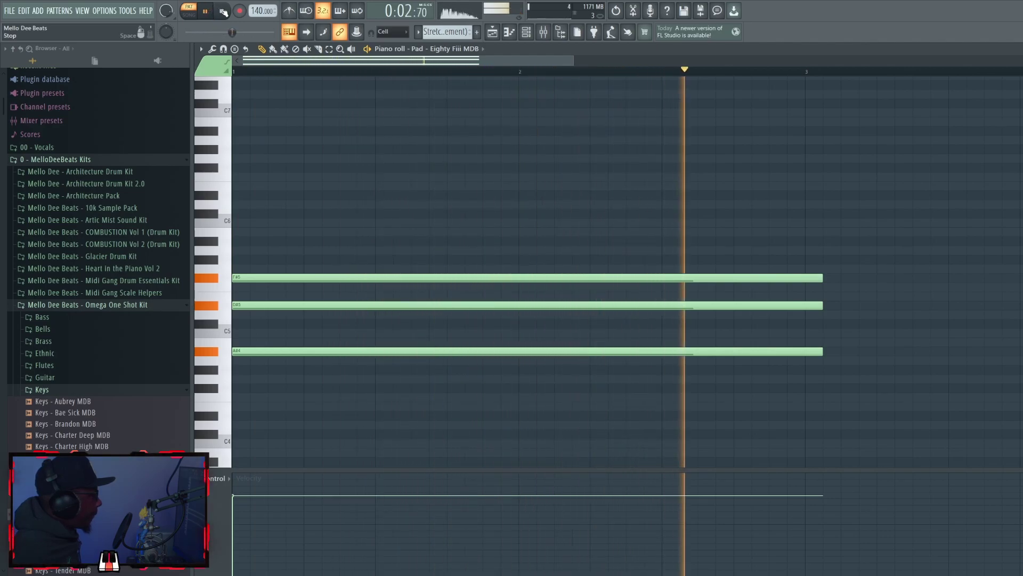
pyautogui.click(224, 11)
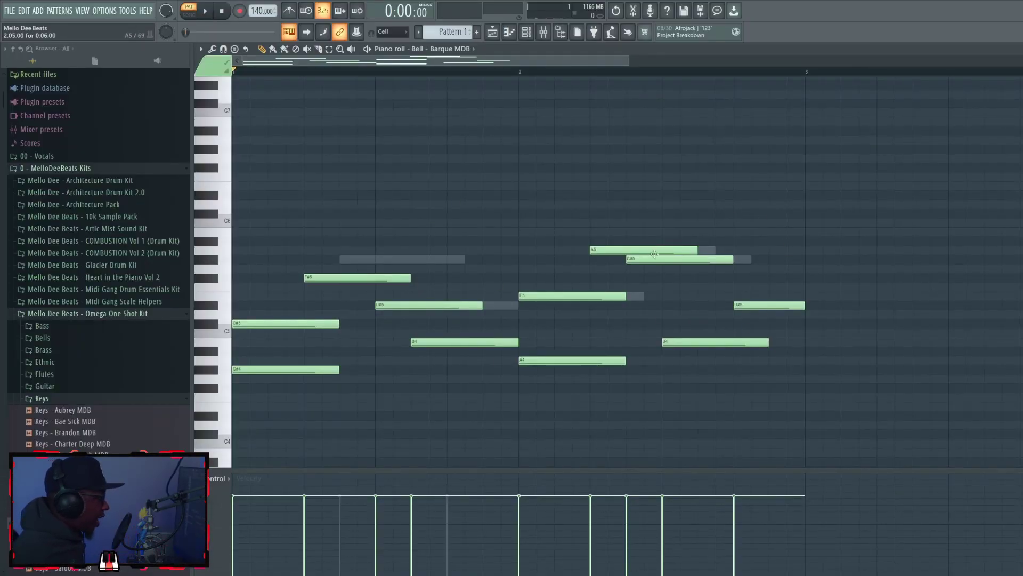
# Step: Play the Bell - Barque MDB pattern with portamento at a slide time of 0:03, and turn Porta off
pyautogui.press('space')
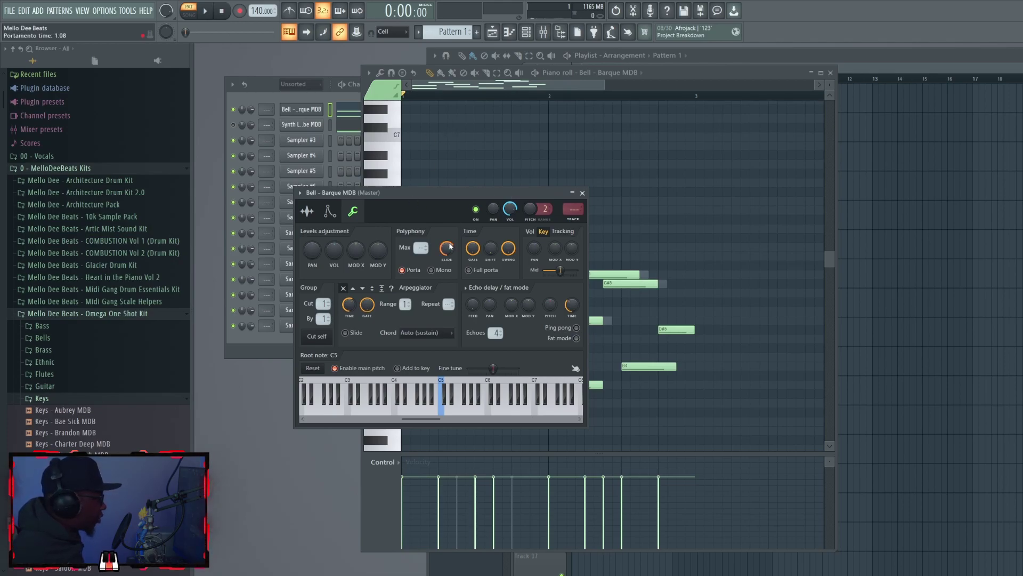
pyautogui.press('space')
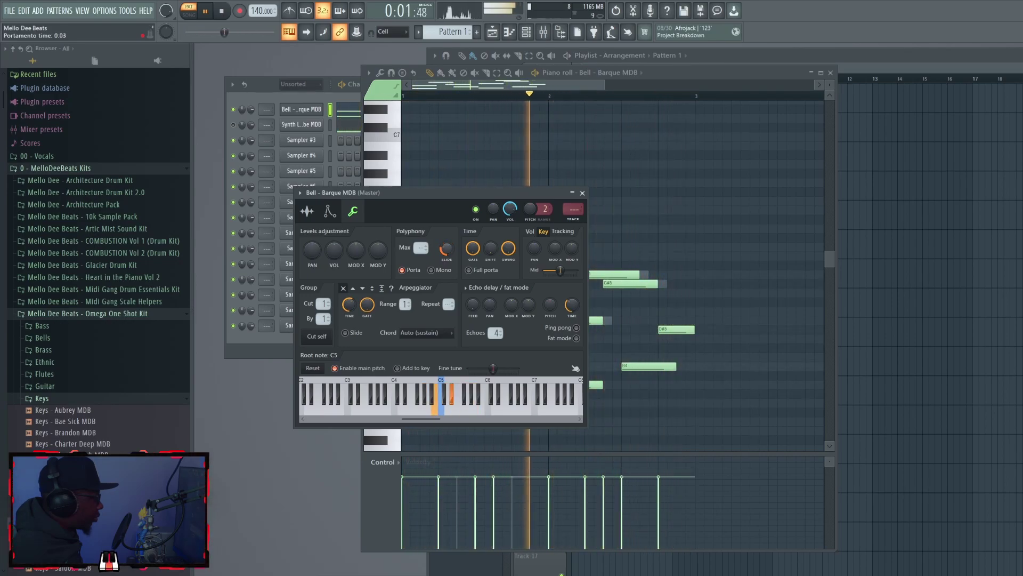
pyautogui.click(402, 270)
pyautogui.press('space')
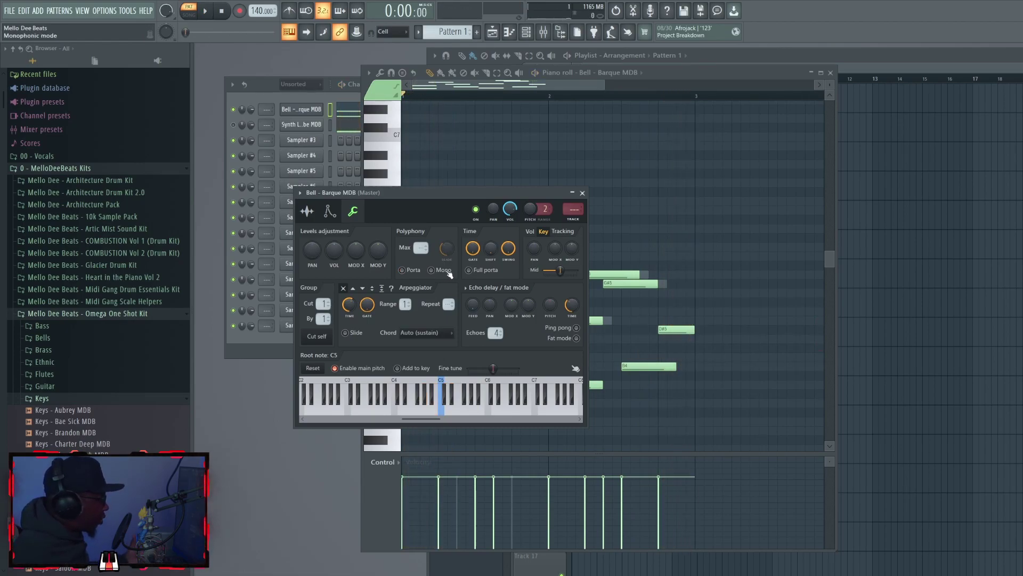
# Step: Enable Mono for Bell - Barque MDB, set its portamento slide time to 2:13, and play the pattern
pyautogui.click(444, 271)
pyautogui.moveTo(494, 194); pyautogui.dragTo(438, 124)
pyautogui.press('space')
pyautogui.moveTo(390, 180); pyautogui.dragTo(396, 181)
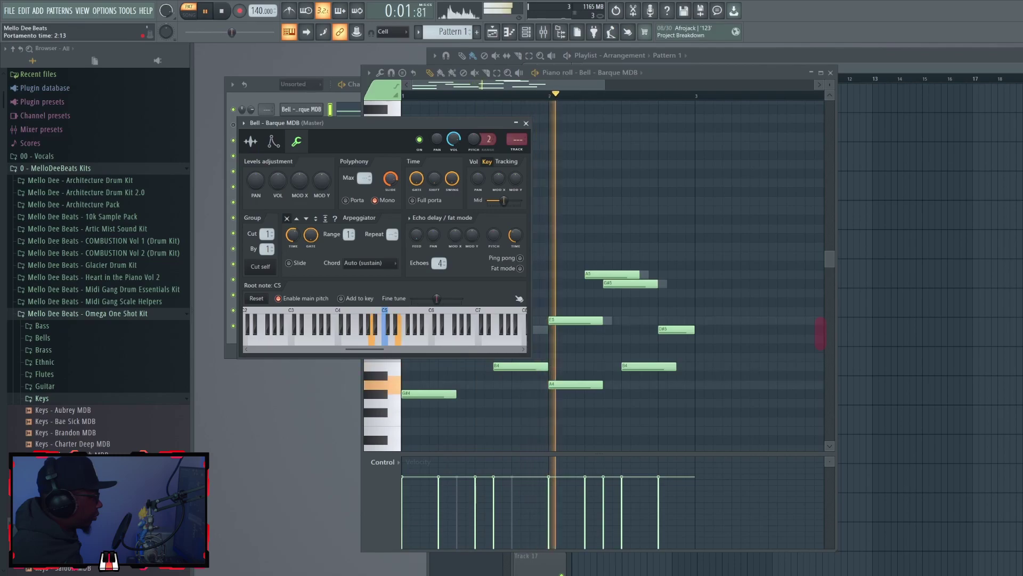
pyautogui.press('space')
pyautogui.moveTo(396, 182); pyautogui.dragTo(465, 223)
# Step: Unmute Synth Lead - Tube MDB, open its notes and settings, and set its portamento slide time to 0:06 during playback
pyautogui.click(233, 124)
pyautogui.click(346, 124)
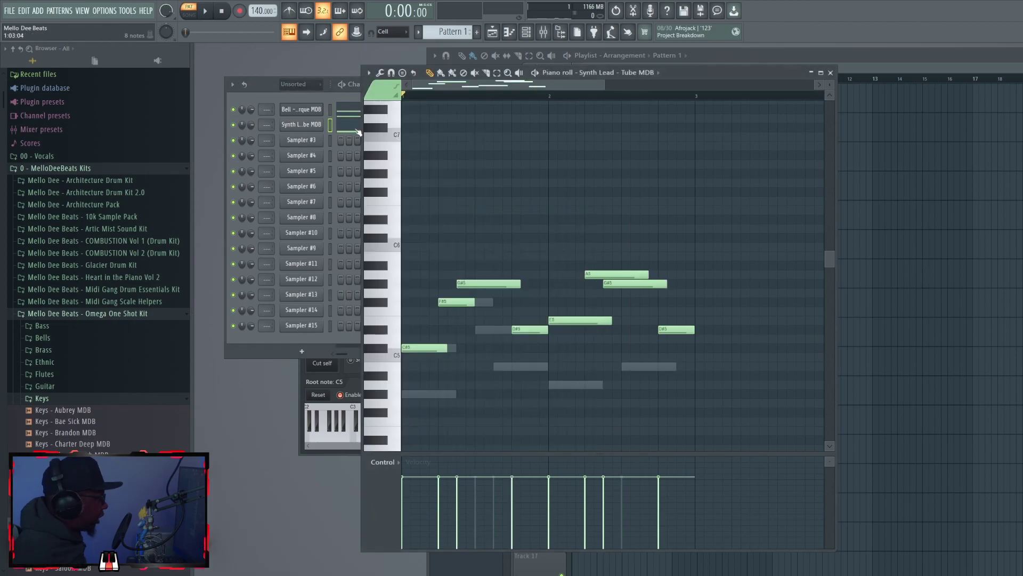
pyautogui.click(302, 125)
pyautogui.press('space')
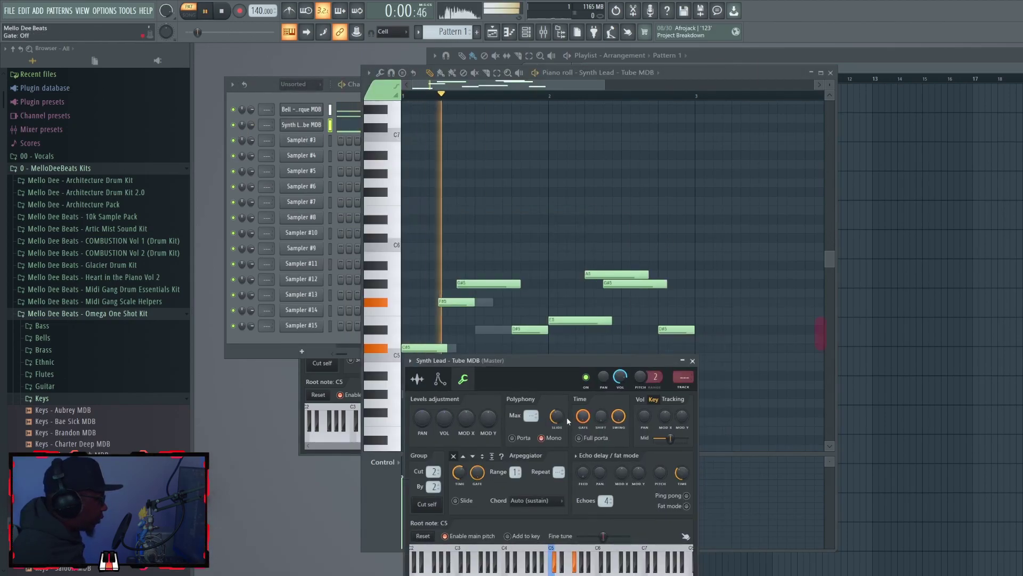
pyautogui.moveTo(558, 421)
pyautogui.mouseDown()
pyautogui.moveTo(558, 399)
pyautogui.moveTo(558, 421)
pyautogui.mouseUp()
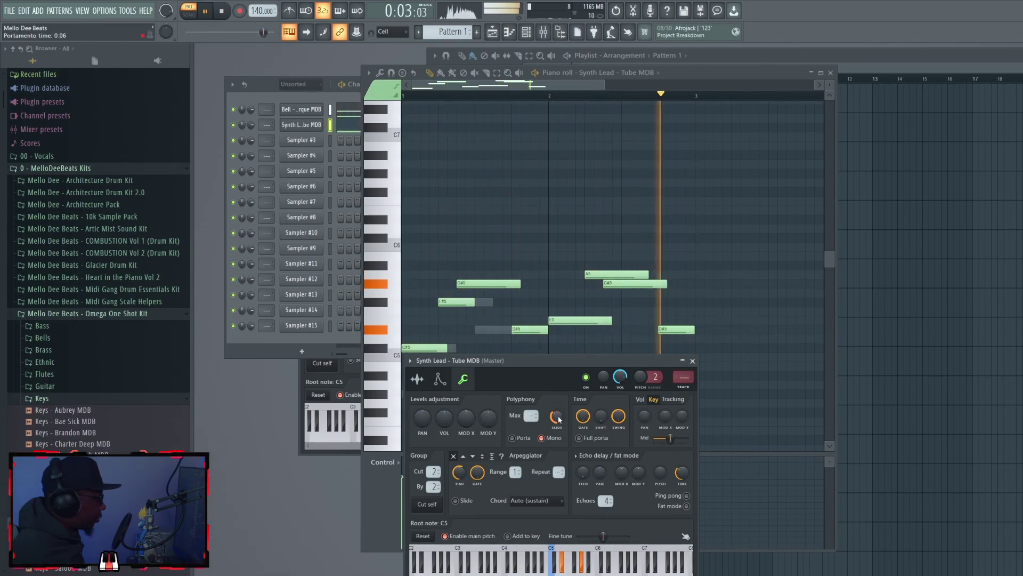
# Step: Stop playback and lengthen the Synth Lead C#5 note to fill the first bar and the E5 note to fill the second
pyautogui.click(456, 353)
pyautogui.press('space')
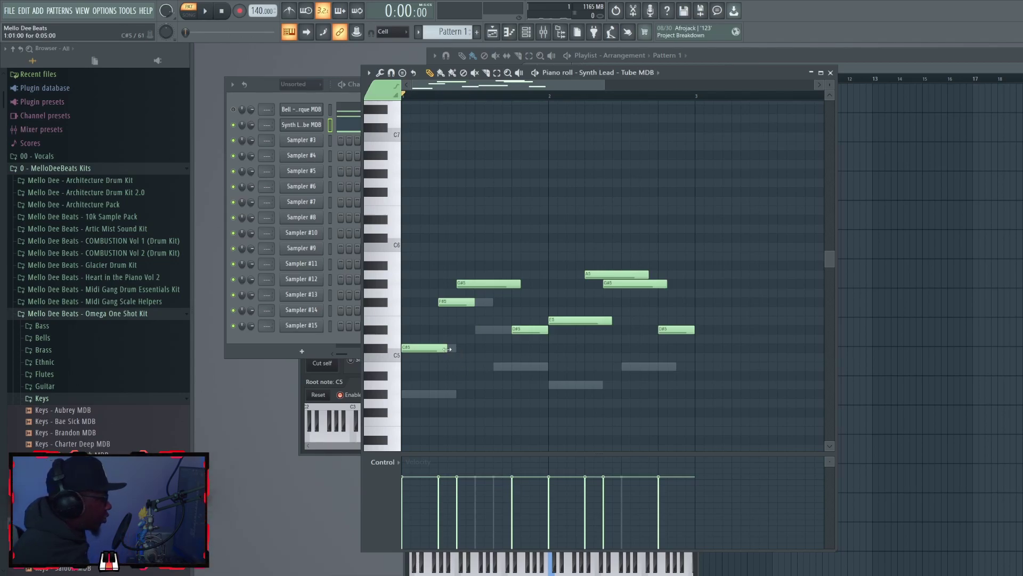
pyautogui.moveTo(449, 350); pyautogui.dragTo(530, 353)
pyautogui.moveTo(643, 324); pyautogui.dragTo(694, 321)
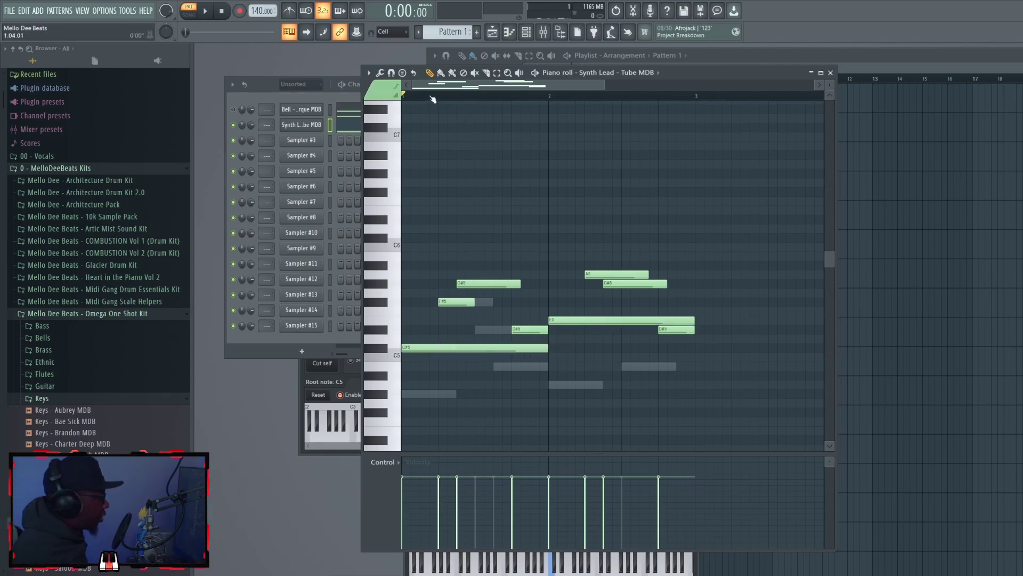
pyautogui.click(442, 292)
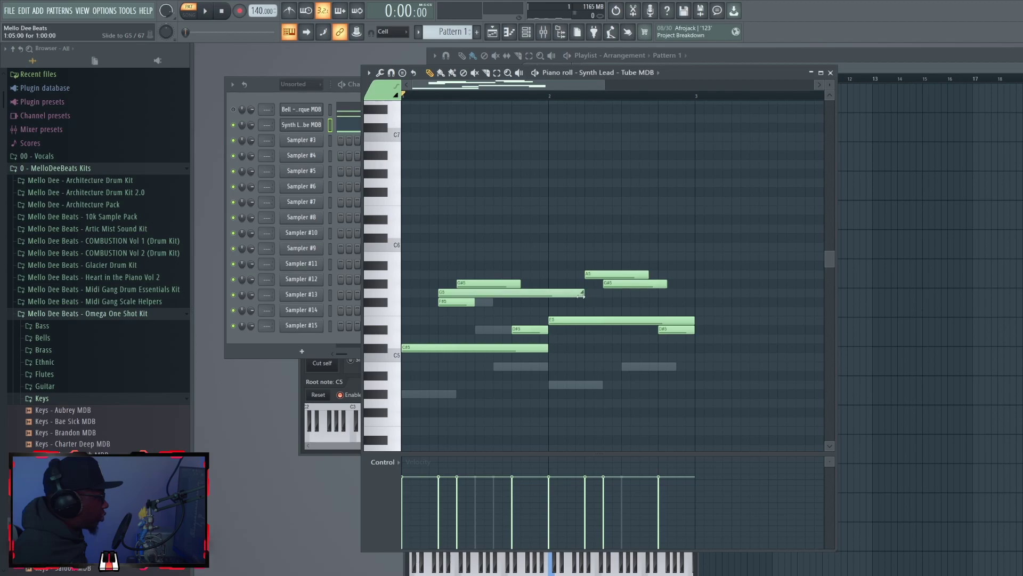
pyautogui.moveTo(585, 294); pyautogui.dragTo(415, 308)
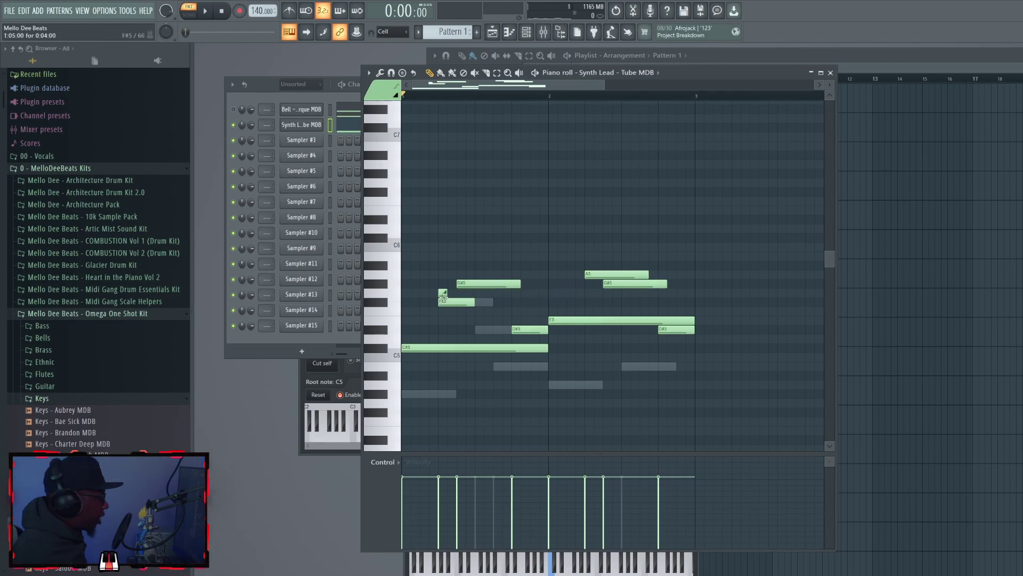
pyautogui.hotkey('ctrl', 'z')
# Step: Turn the notes overlapping the two long notes into one-step slide notes, then lengthen the first G#5 slide to five steps during playback
pyautogui.click(516, 330)
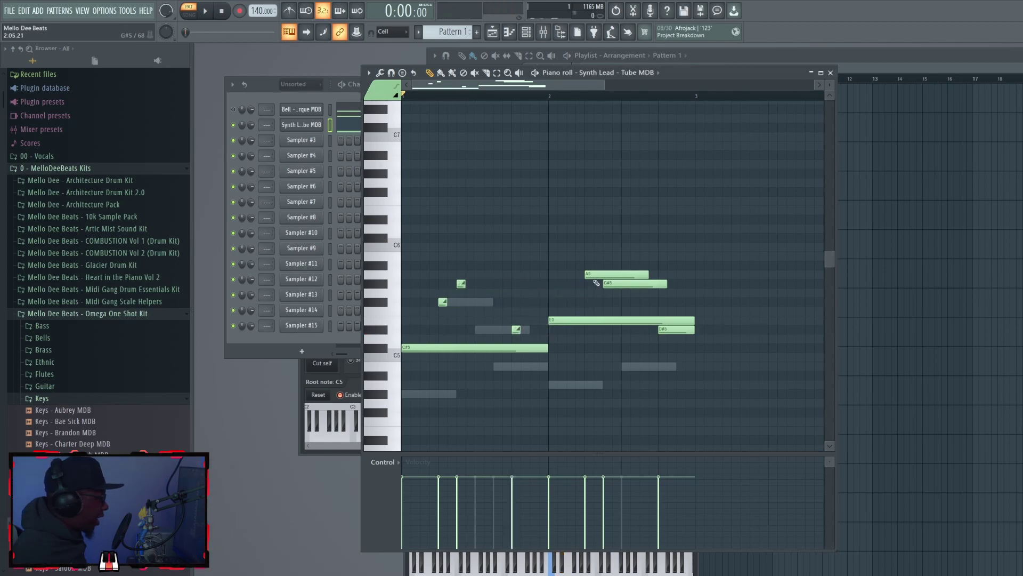
pyautogui.moveTo(649, 274); pyautogui.dragTo(594, 274)
pyautogui.moveTo(667, 283); pyautogui.dragTo(612, 283)
pyautogui.moveTo(657, 329); pyautogui.dragTo(661, 329)
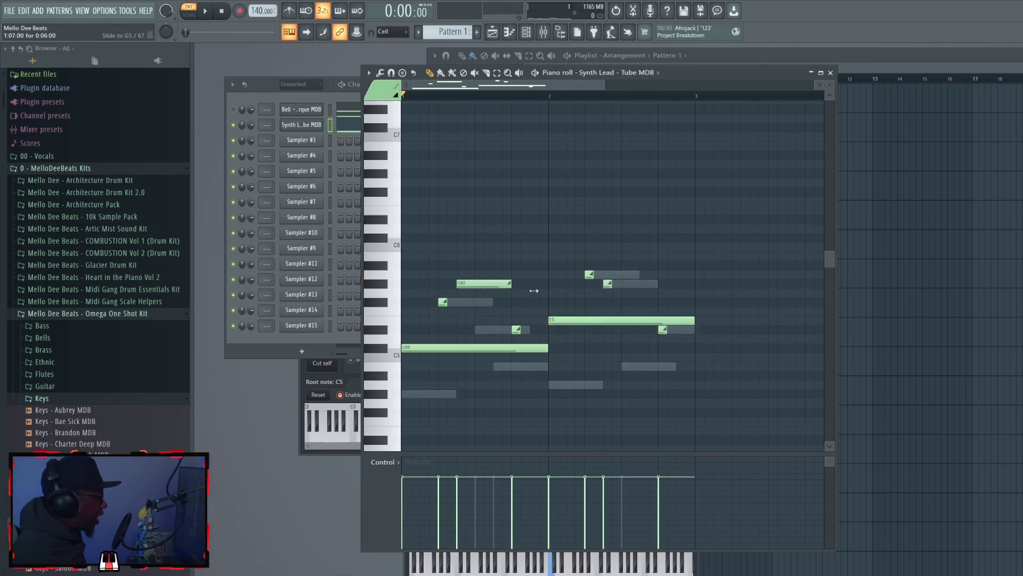
pyautogui.moveTo(540, 286); pyautogui.dragTo(463, 285)
pyautogui.press('space')
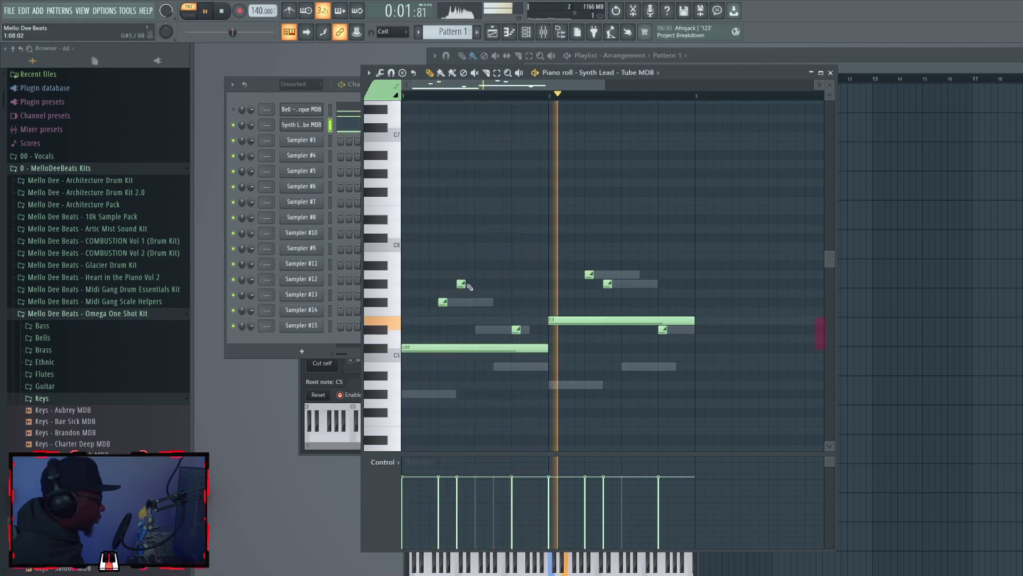
pyautogui.moveTo(463, 283); pyautogui.dragTo(501, 283)
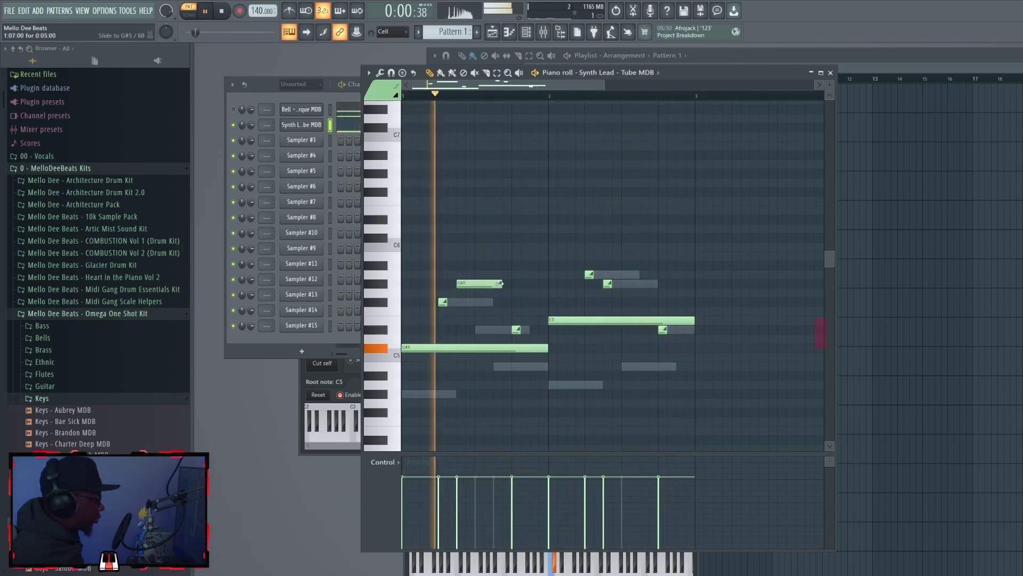
pyautogui.press('space')
# Step: Play the Bell - Barque MDB pattern with the arpeggiator direction up and down, and raise the arpeggio octave range
pyautogui.click(302, 109)
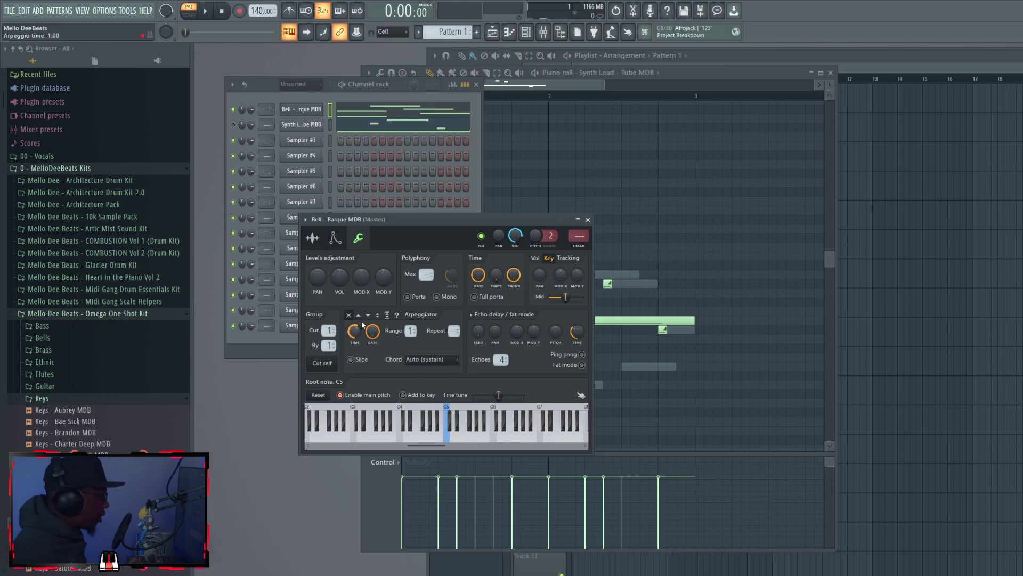
pyautogui.press('space')
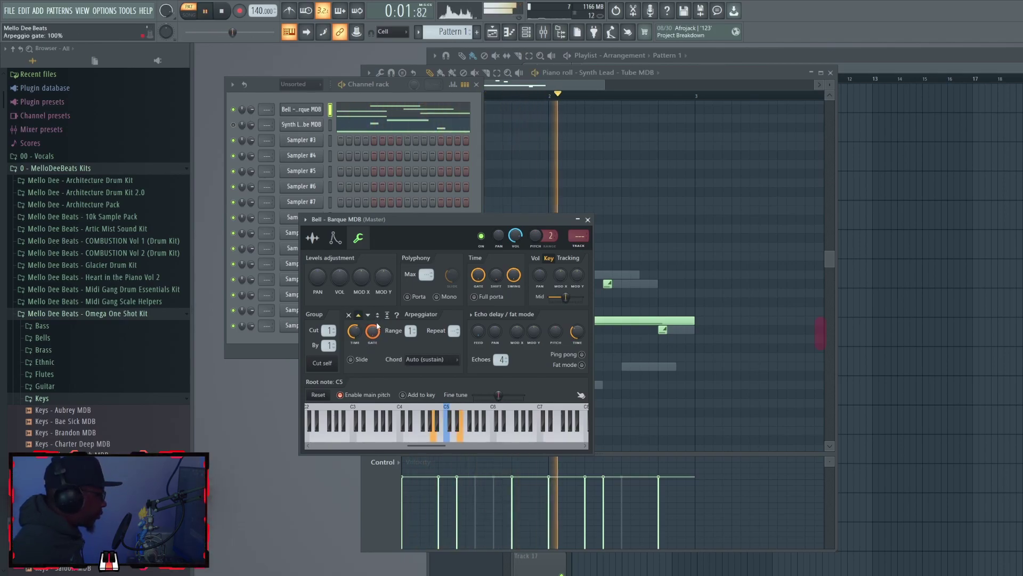
pyautogui.click(369, 316)
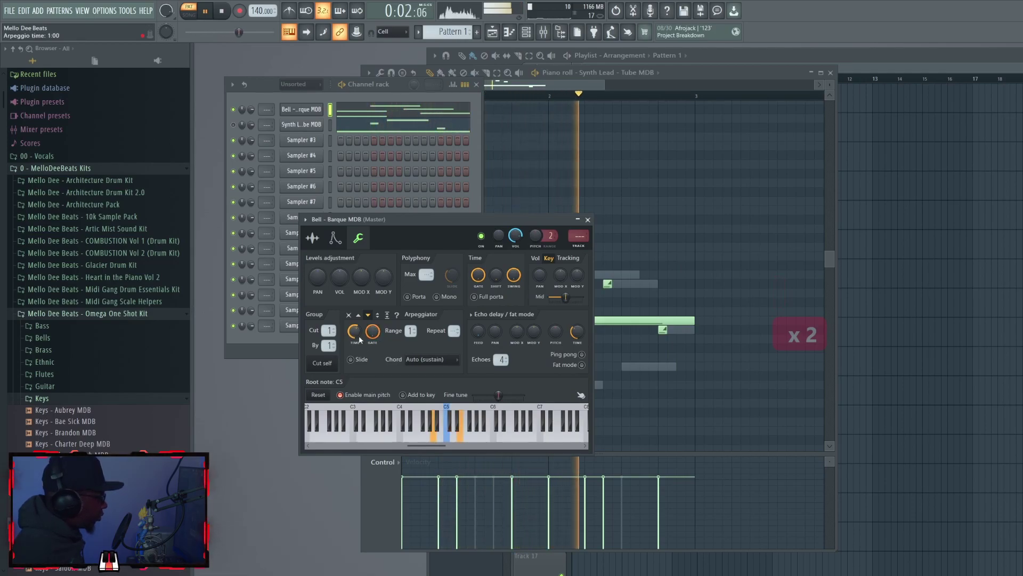
pyautogui.press('space')
pyautogui.press('space')
pyautogui.scroll(5, 409, 331)
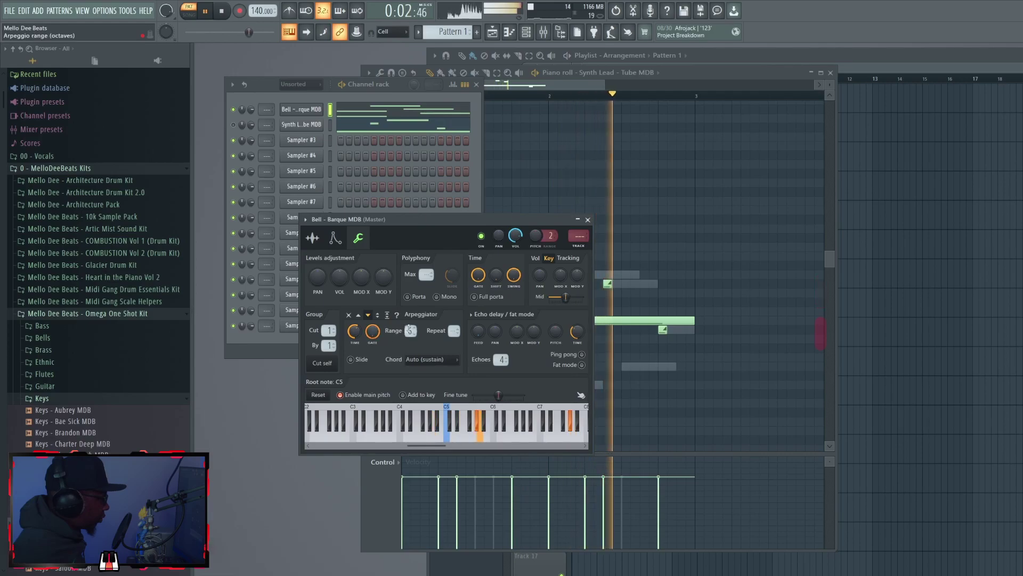
pyautogui.press('space')
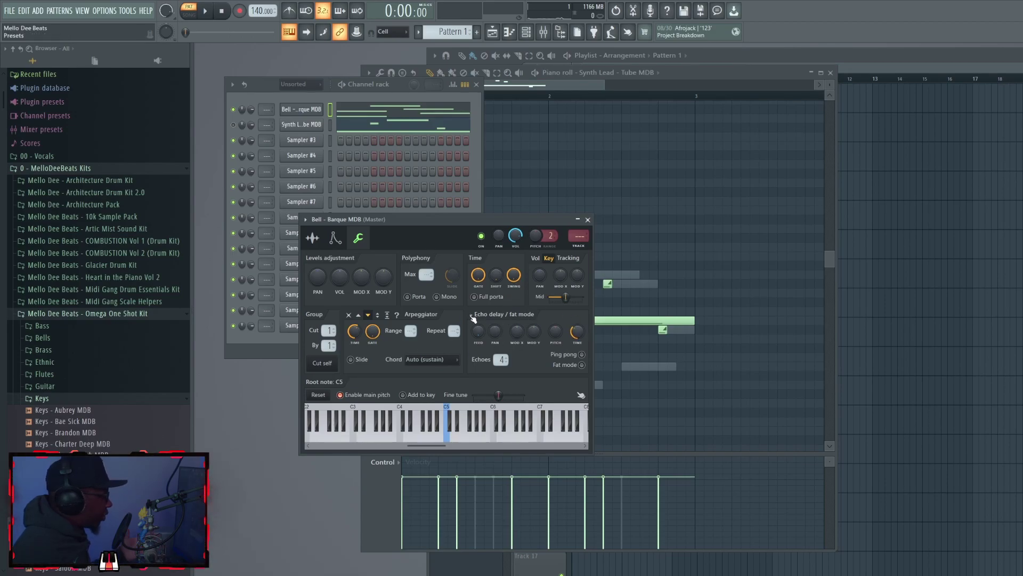
# Step: Turn the arpeggiator off and play the Bell - Barque MDB pattern with the Echo - ping pong preset
pyautogui.press('space')
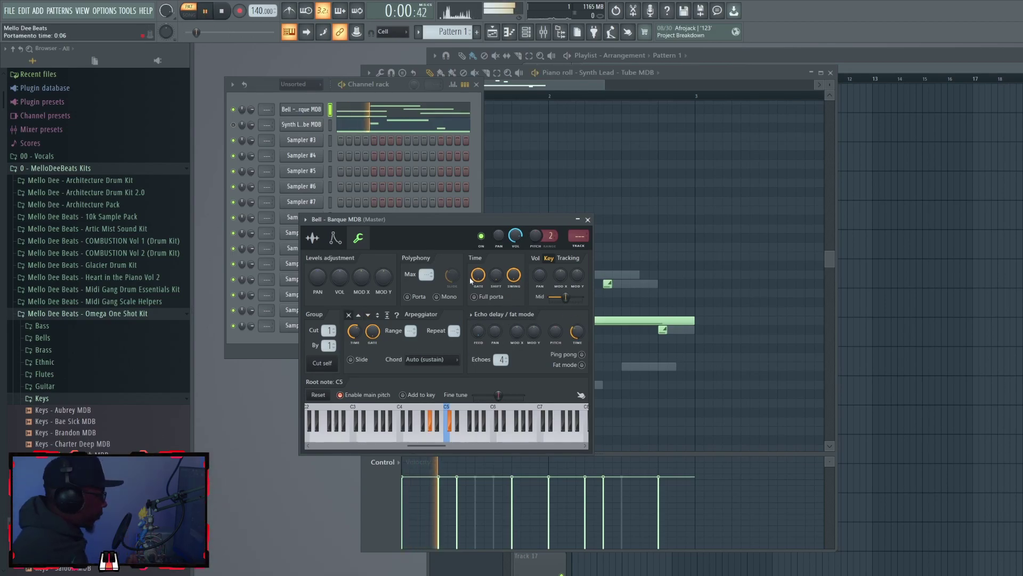
pyautogui.click(475, 318)
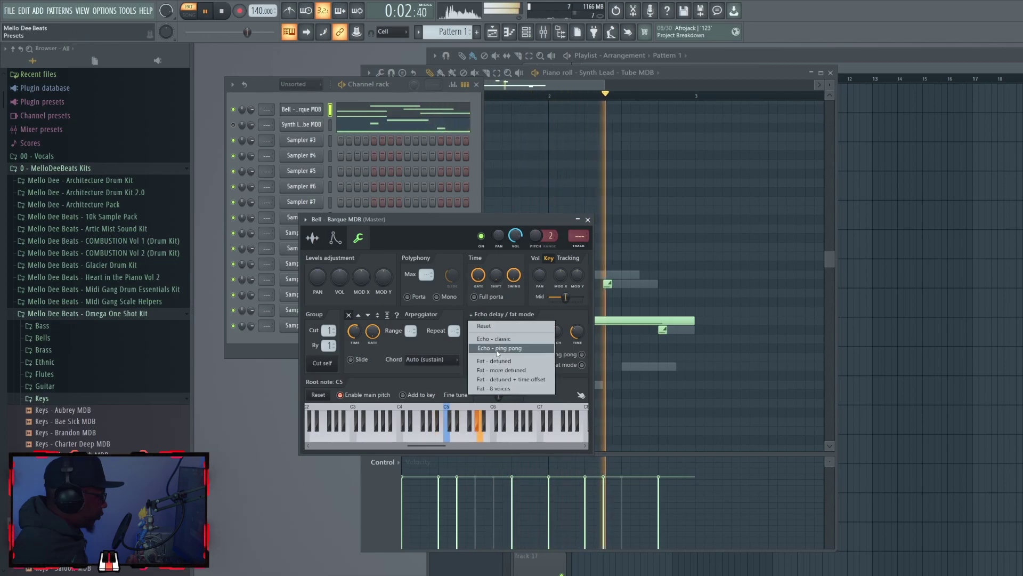
pyautogui.click(497, 350)
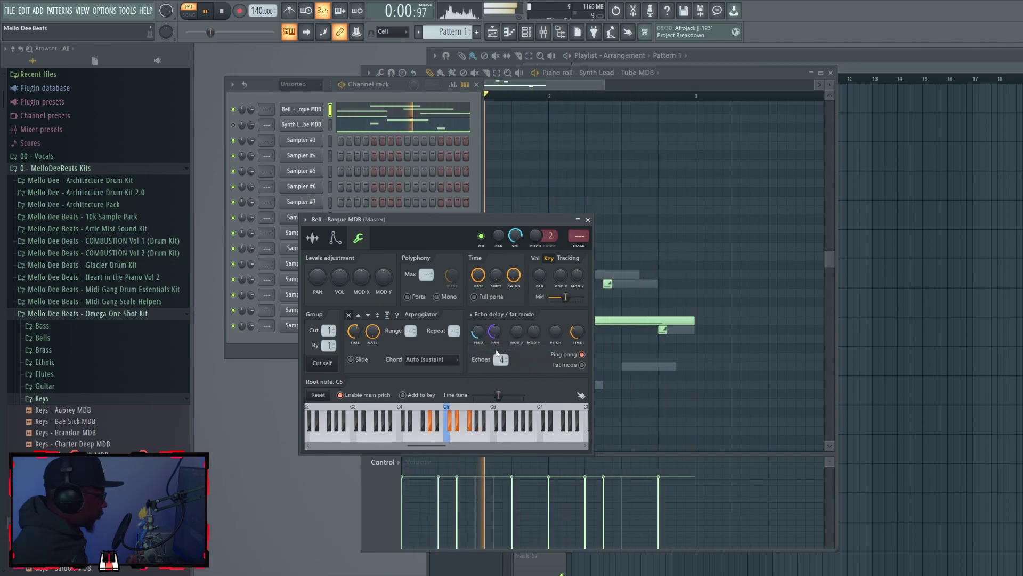
pyautogui.press('space')
pyautogui.press('space')
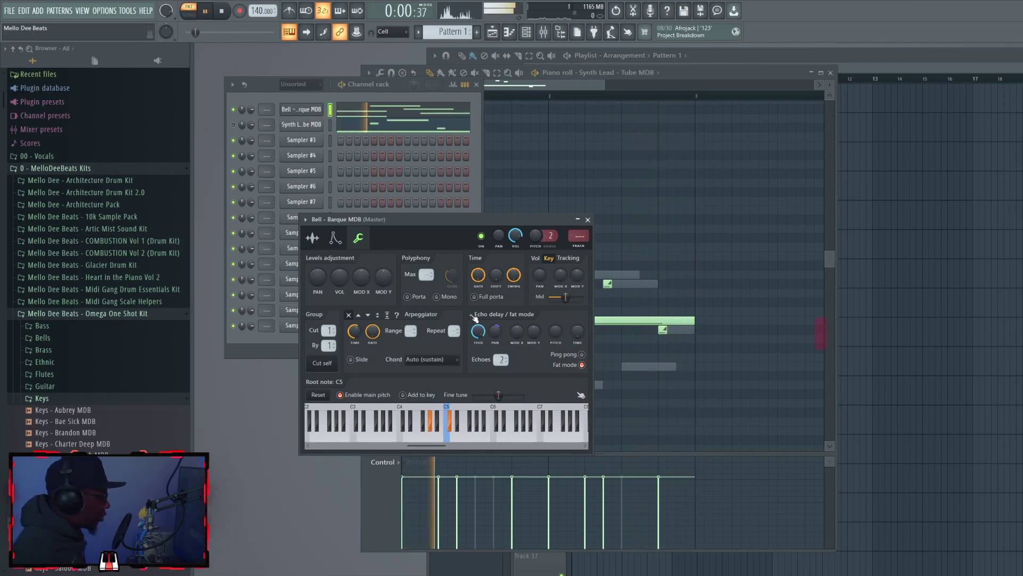
# Step: Audition the Fat presets of the echo delay during playback, including Fat - more detuned and Fat - 8 voices, and reset the echo
pyautogui.click(475, 315)
pyautogui.click(509, 370)
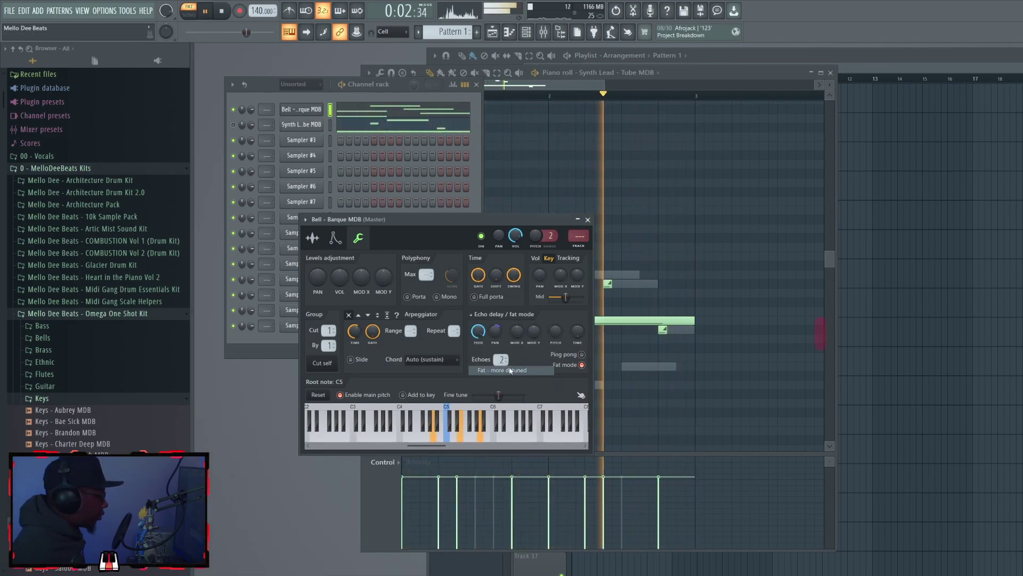
pyautogui.click(474, 315)
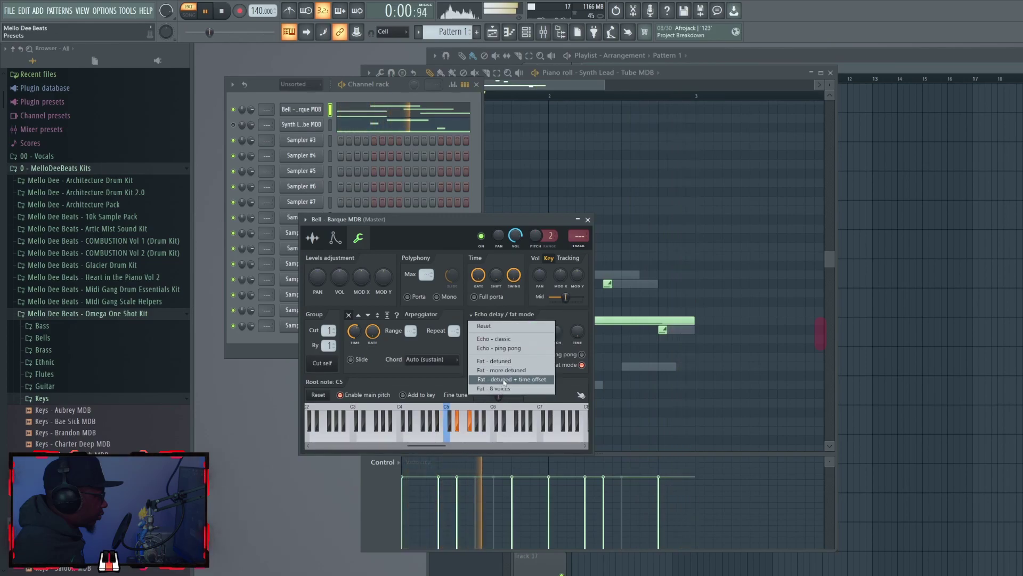
pyautogui.click(496, 362)
pyautogui.click(474, 314)
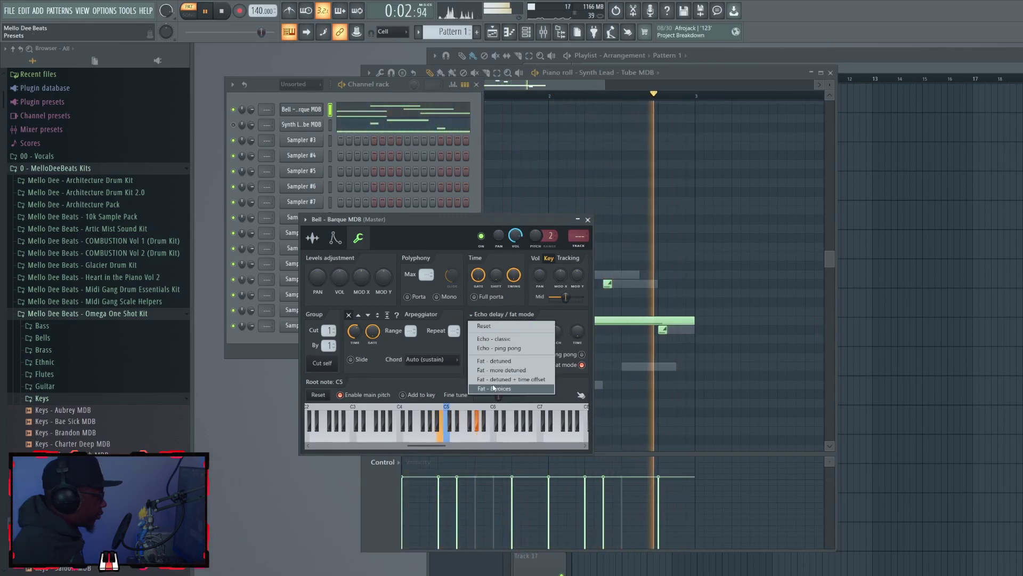
pyautogui.click(491, 370)
pyautogui.click(475, 315)
pyautogui.click(500, 343)
pyautogui.press('space')
pyautogui.press('space')
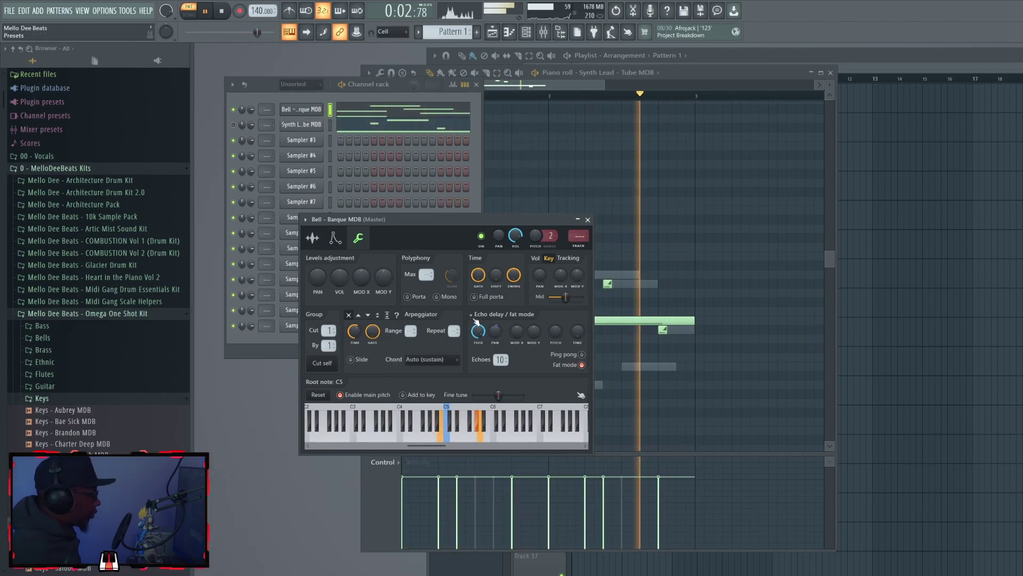
pyautogui.press('space')
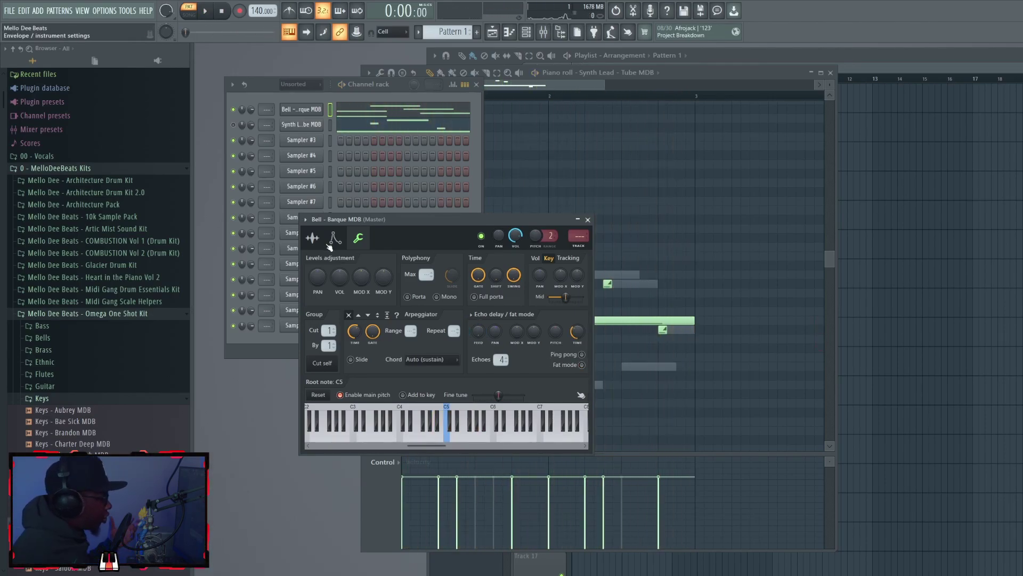
# Step: Open the envelope and instrument settings of Bell - Barque MDB and look through the available filter types
pyautogui.click(334, 239)
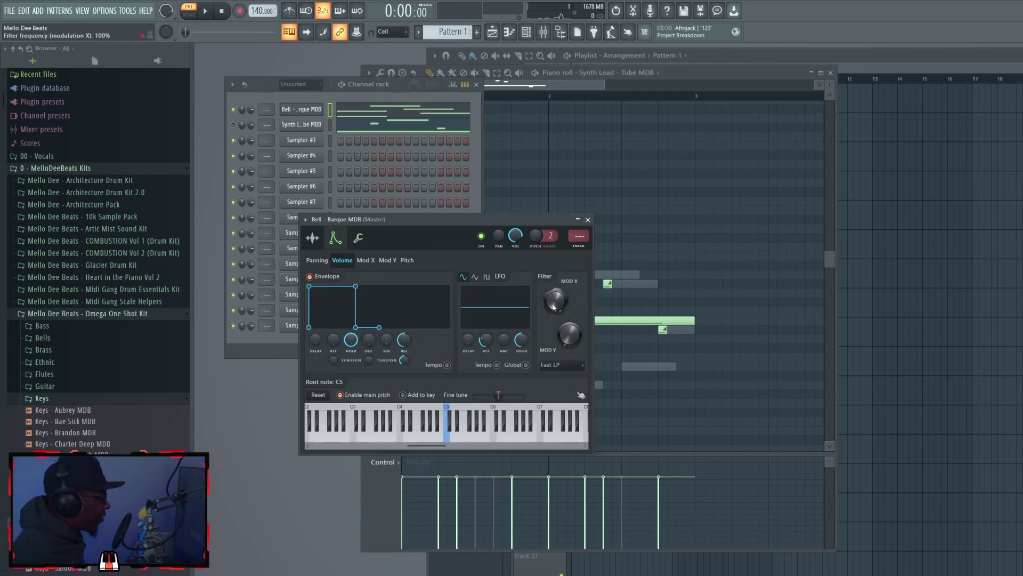
pyautogui.click(580, 366)
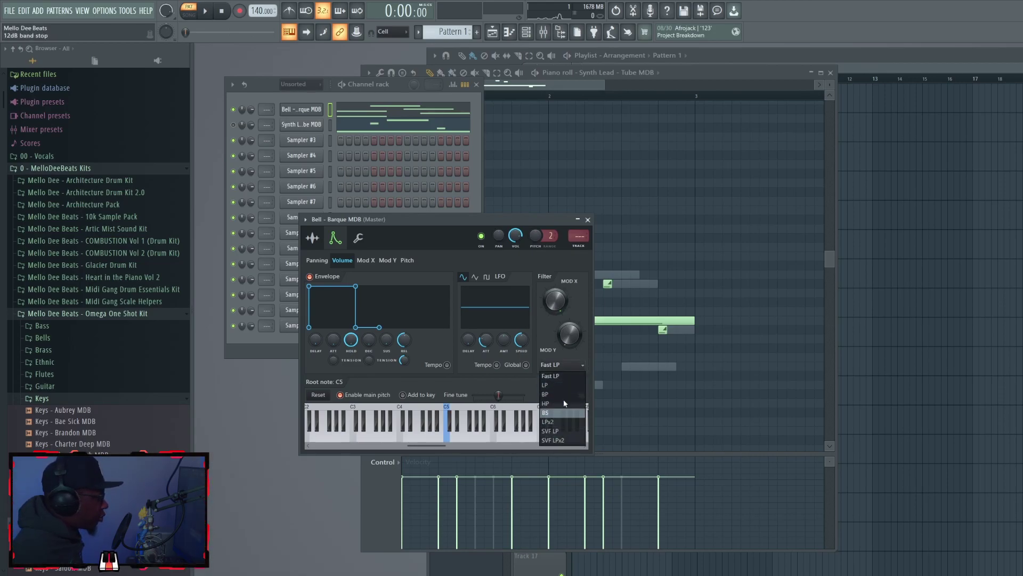
pyautogui.click(560, 317)
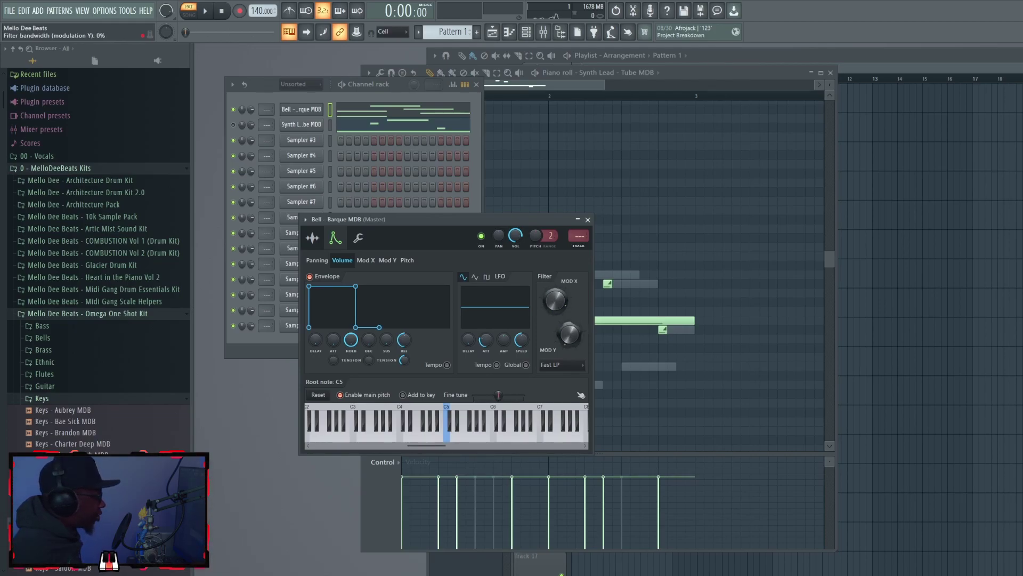
# Step: Try lowering the filter's Mod X and raising Mod Y to 75% during playback, and reset the filter
pyautogui.press('space')
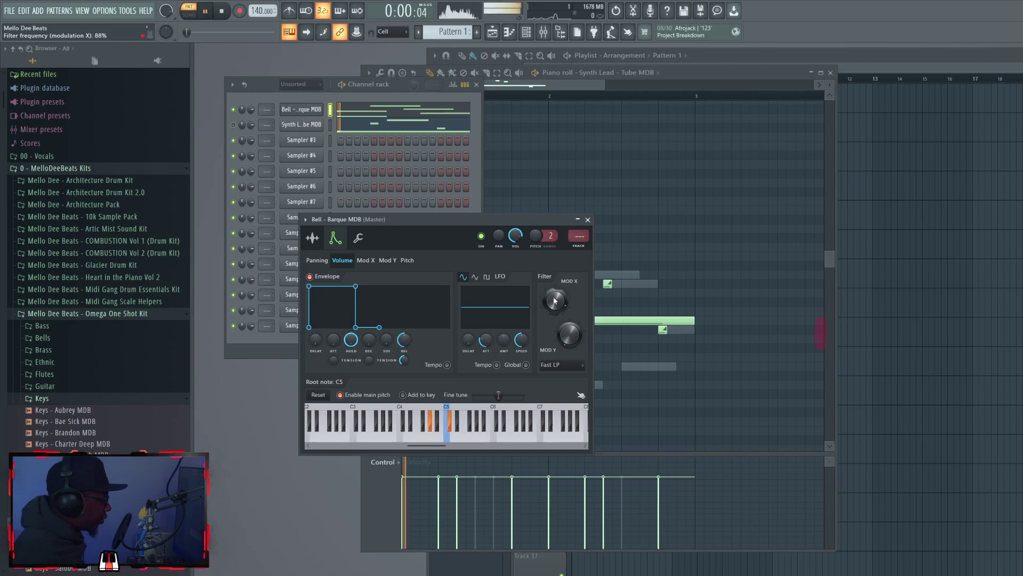
pyautogui.moveTo(555, 301); pyautogui.dragTo(569, 326)
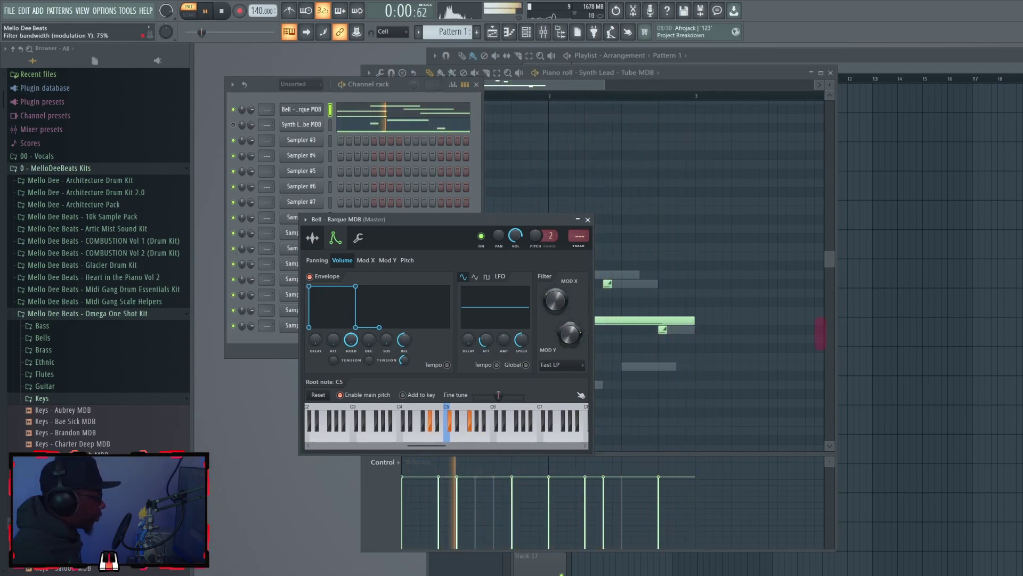
pyautogui.rightClick(570, 339)
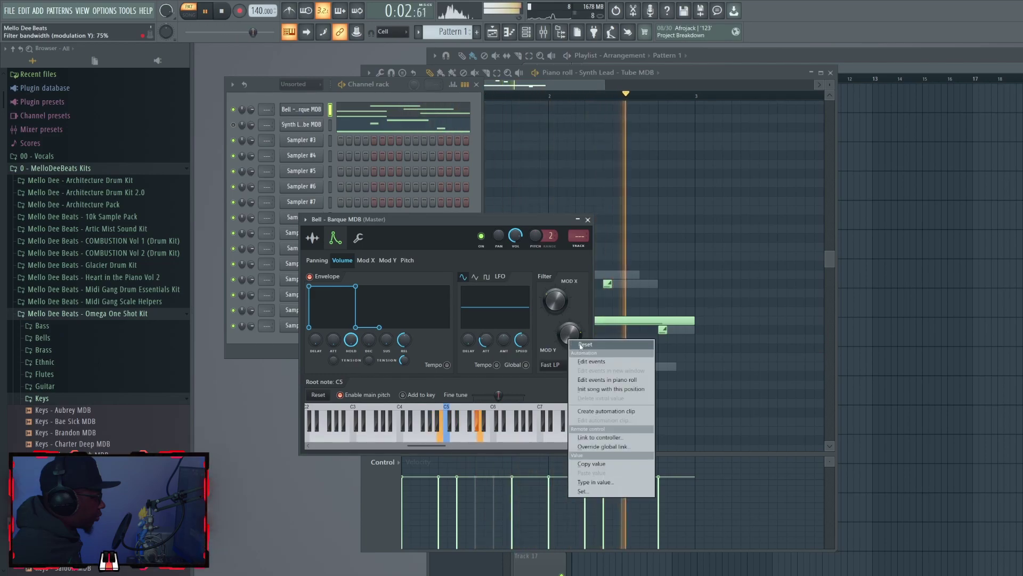
pyautogui.click(581, 345)
pyautogui.press('space')
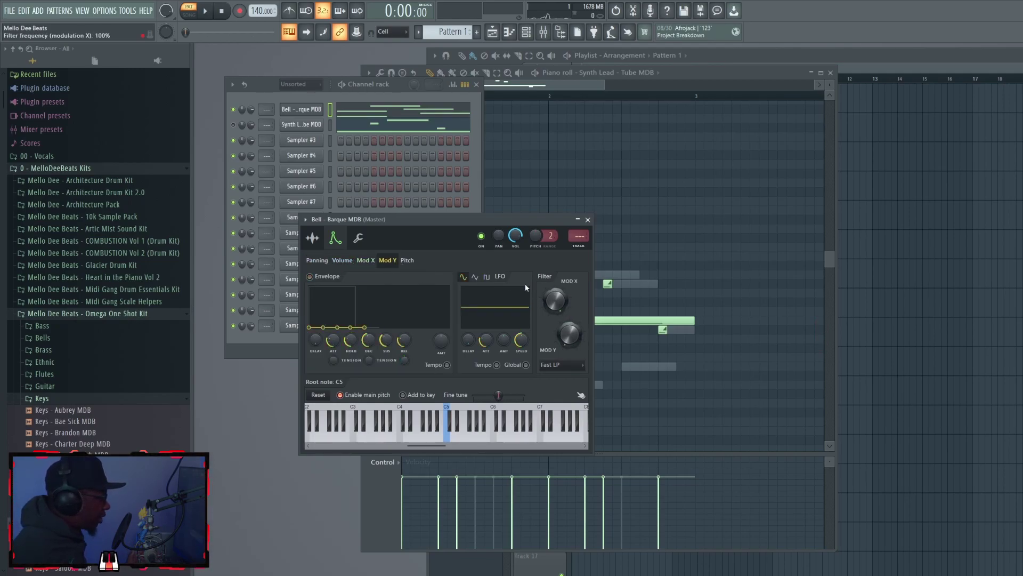
# Step: Raise the LFO amount for the Volume target, remove its attack time and increase its speed to maximum
pyautogui.click(407, 261)
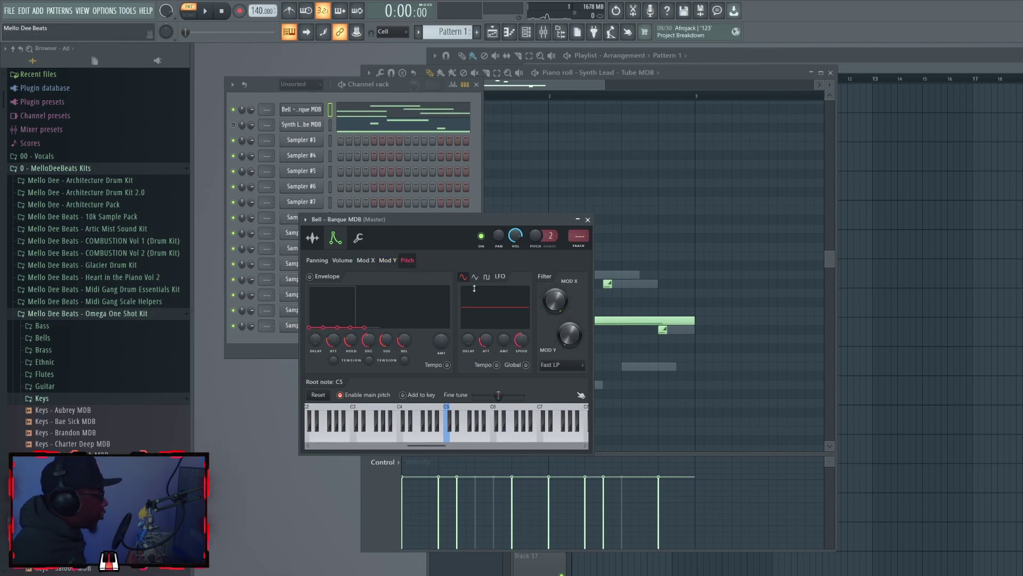
pyautogui.click(342, 260)
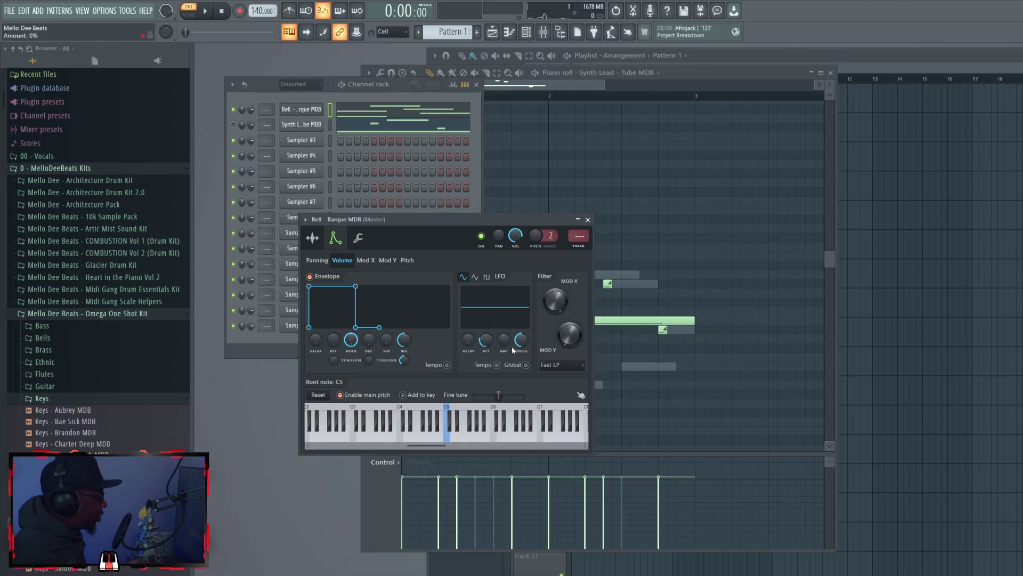
pyautogui.moveTo(504, 339)
pyautogui.mouseDown()
pyautogui.moveTo(504, 373)
pyautogui.moveTo(504, 347)
pyautogui.mouseUp()
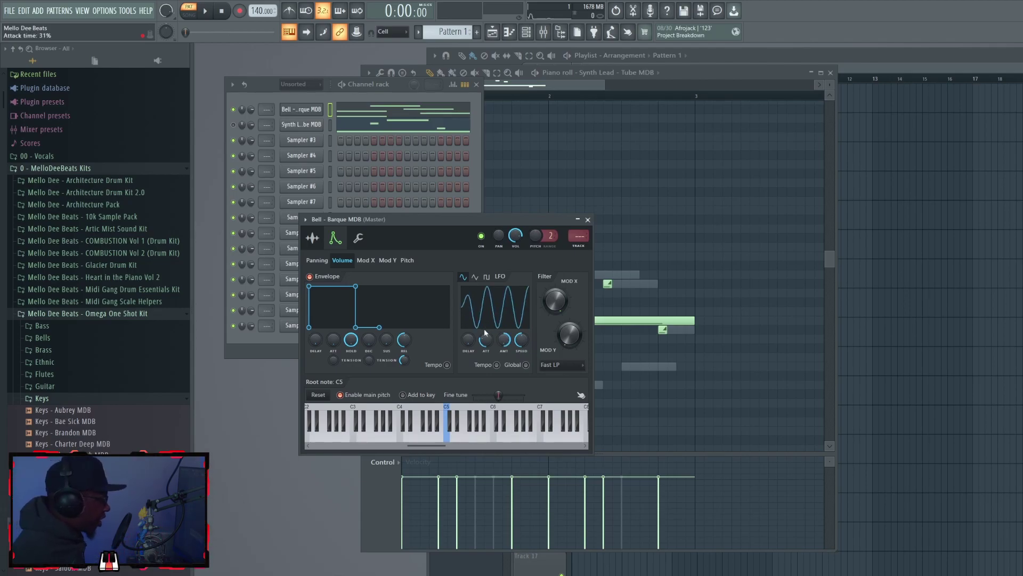
pyautogui.moveTo(485, 340); pyautogui.dragTo(521, 331)
# Step: Try the triangle and pulse shapes for the volume LFO, and check the Pitch target before returning to Volume
pyautogui.click(475, 277)
pyautogui.click(486, 276)
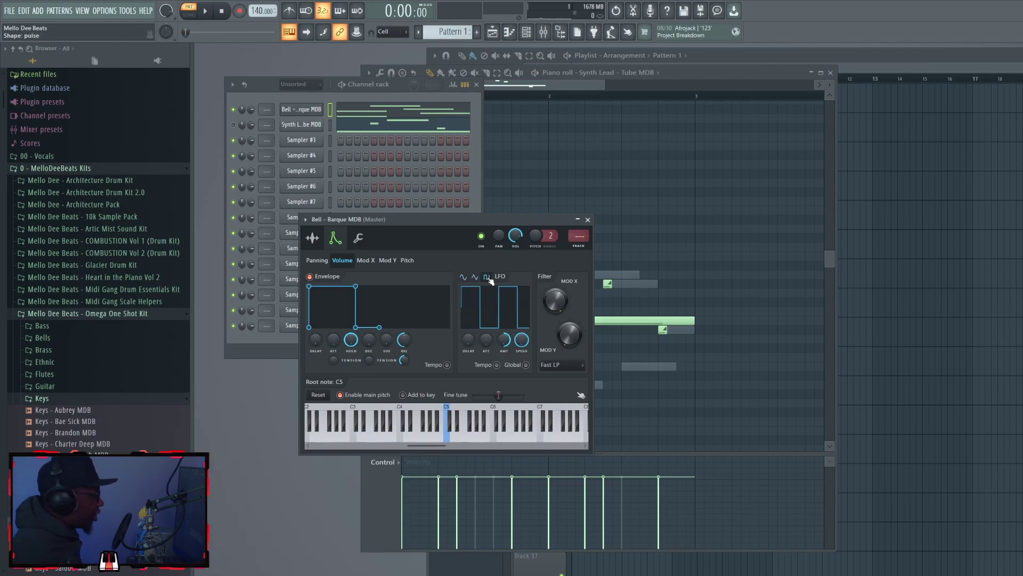
pyautogui.click(475, 277)
pyautogui.click(405, 260)
pyautogui.click(342, 260)
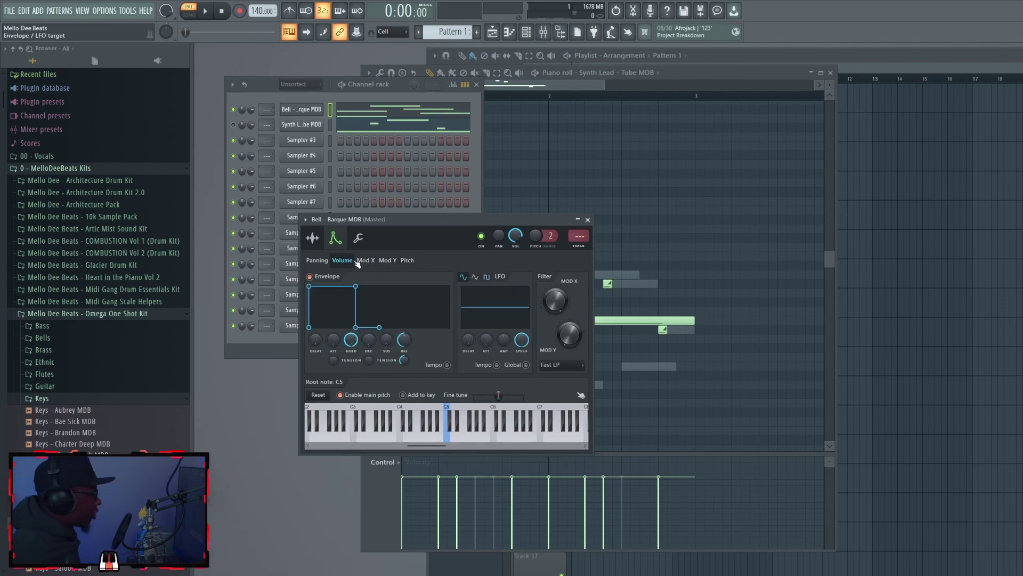
# Step: Play the pattern with a raised LFO amount on the Volume target, try lowering the speed to about 27%, and reset the speed
pyautogui.press('space')
pyautogui.moveTo(503, 339)
pyautogui.mouseDown()
pyautogui.moveTo(503, 326)
pyautogui.moveTo(522, 356)
pyautogui.moveTo(521, 347)
pyautogui.mouseUp()
pyautogui.rightClick(522, 341)
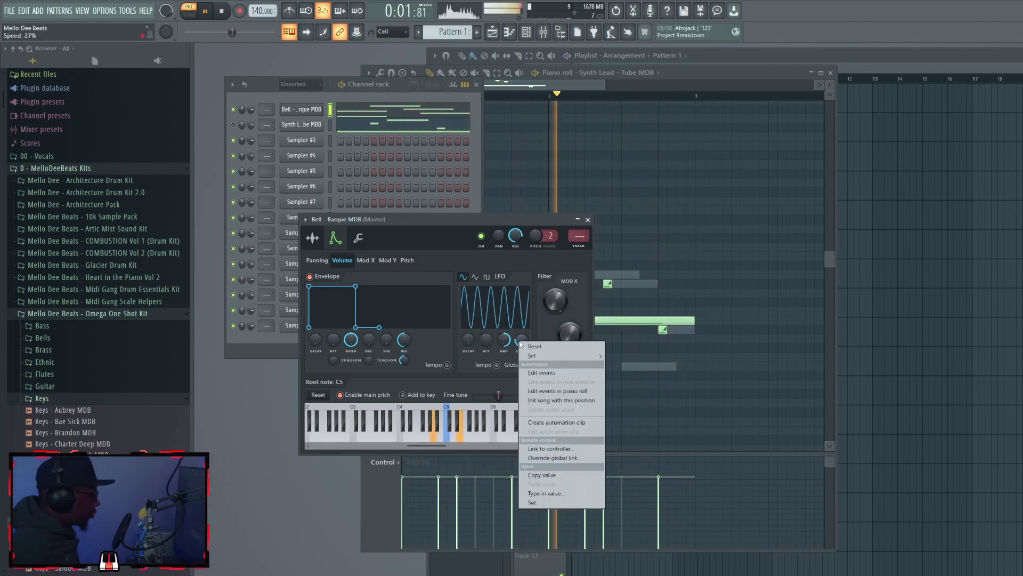
pyautogui.click(536, 347)
pyautogui.rightClick(521, 341)
# Step: Apply the LFO to the Panning target with a raised amount, no attack time and a speed of about 15%
pyautogui.click(317, 260)
pyautogui.moveTo(521, 340); pyautogui.dragTo(518, 334)
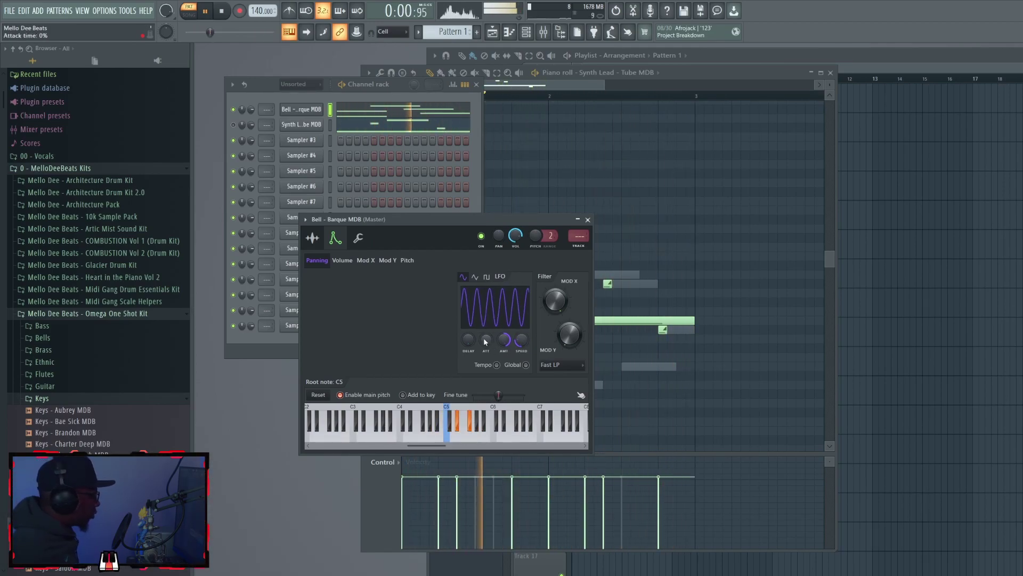
pyautogui.moveTo(521, 339); pyautogui.dragTo(519, 344)
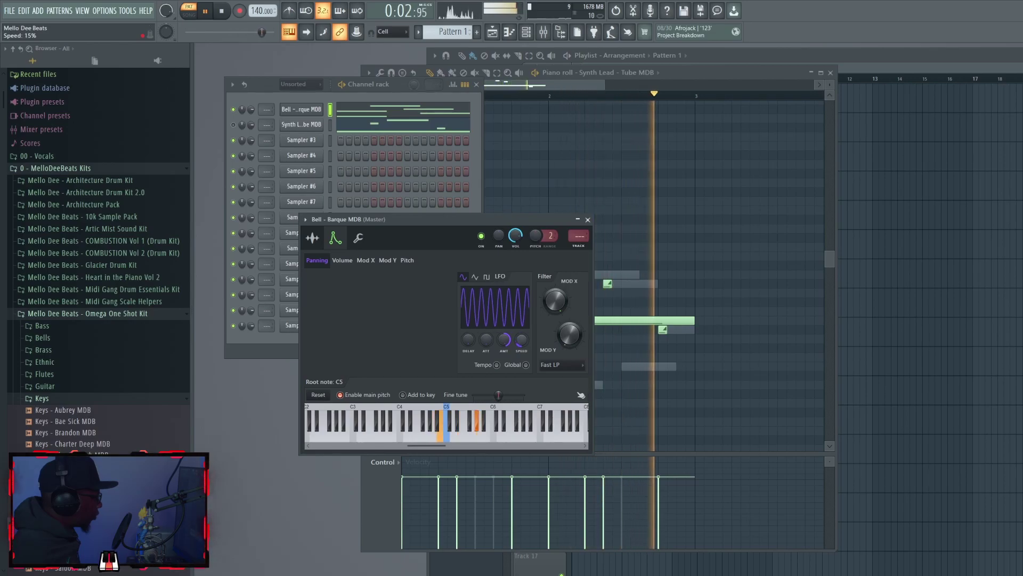
# Step: Apply the LFO to Mod X at 38% speed and to Mod Y at about 56% speed, raising the amount on each
pyautogui.click(365, 261)
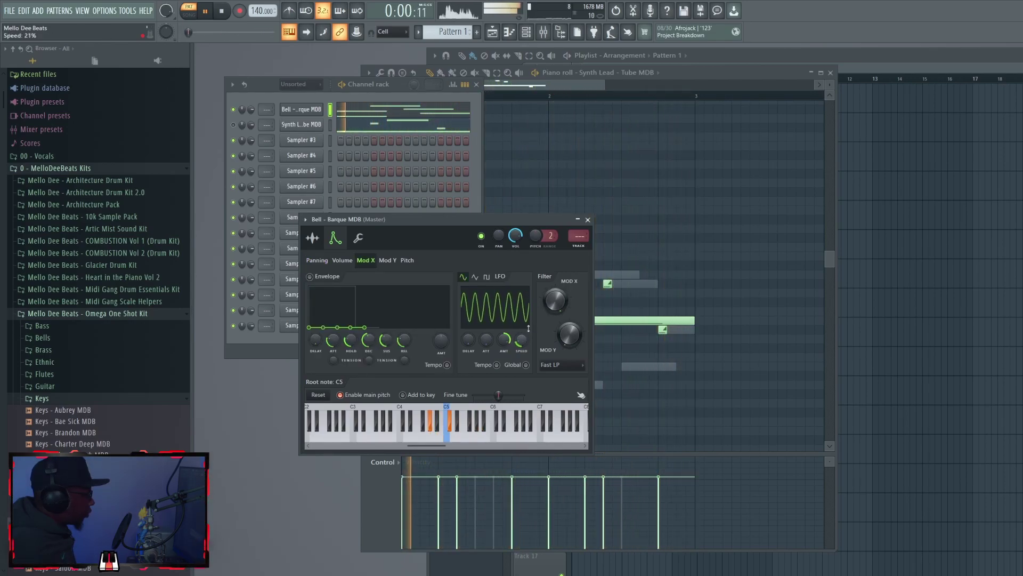
pyautogui.moveTo(554, 301); pyautogui.dragTo(552, 304)
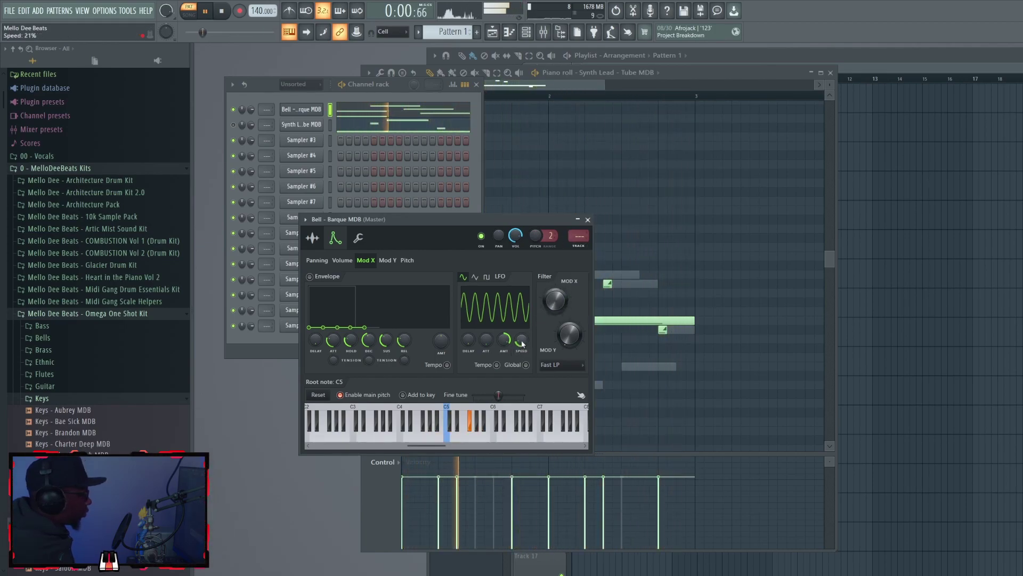
pyautogui.moveTo(522, 343); pyautogui.dragTo(522, 333)
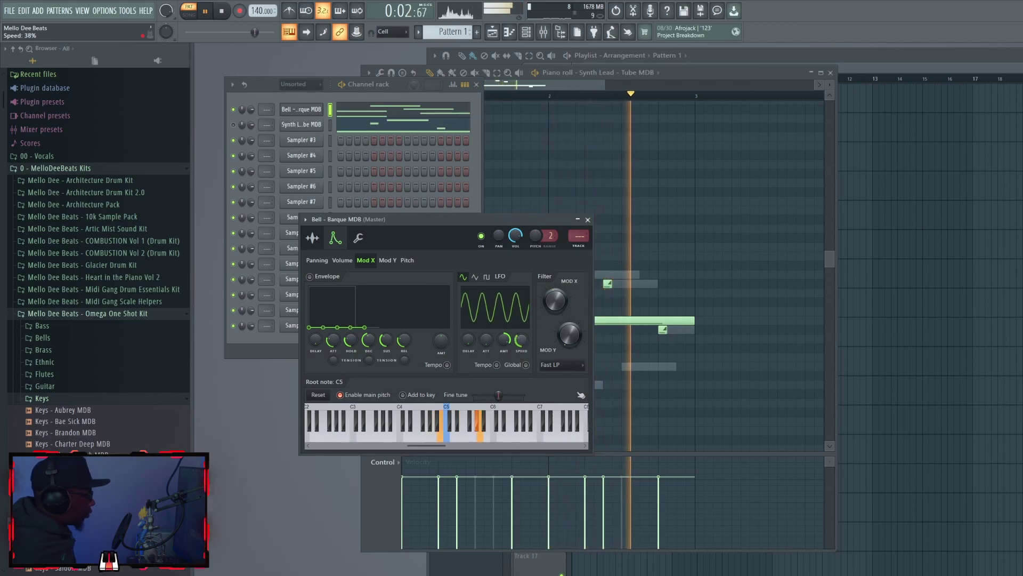
pyautogui.click(387, 260)
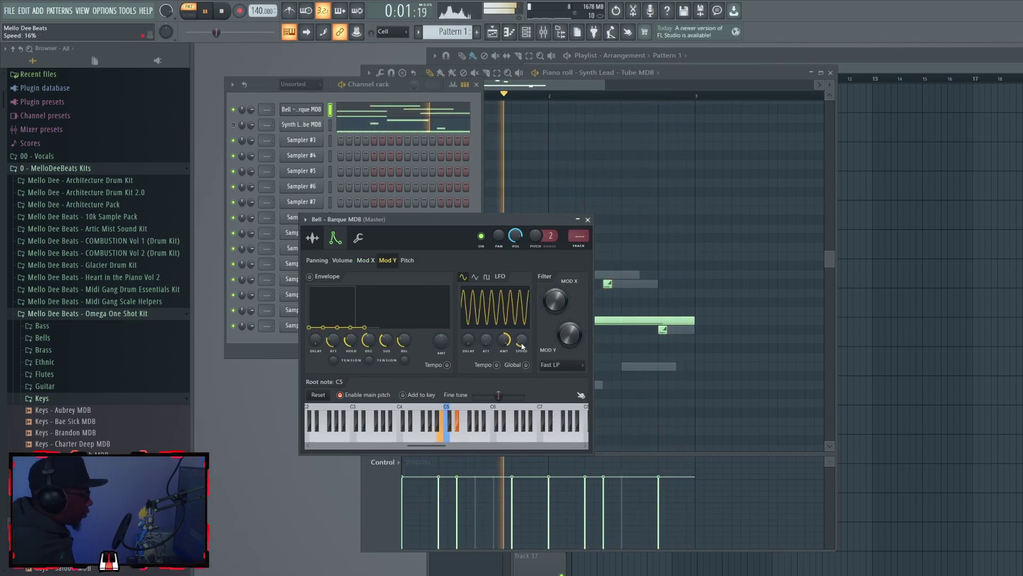
pyautogui.moveTo(522, 340); pyautogui.dragTo(521, 323)
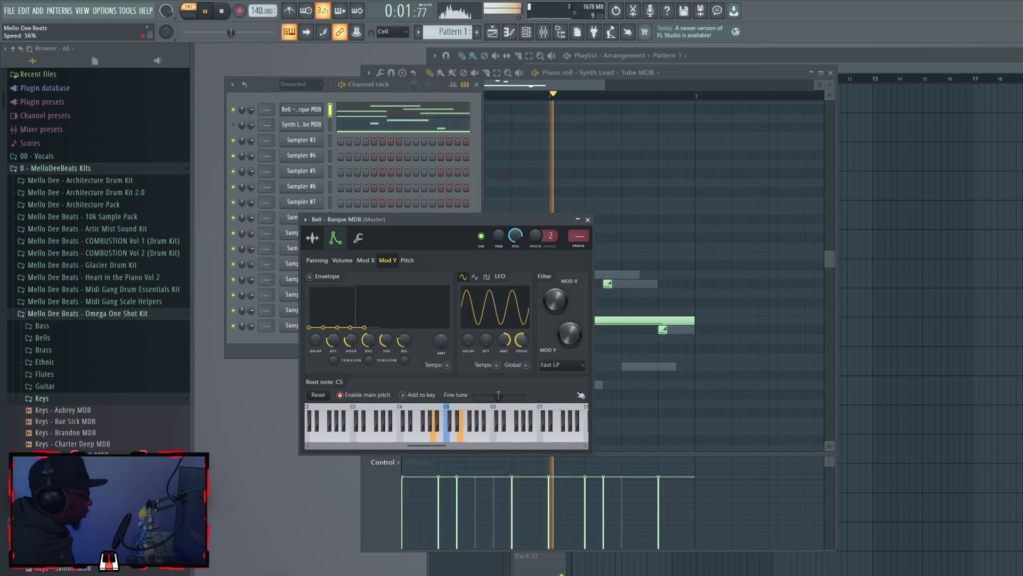
# Step: Try the LFO on the Pitch target by changing its amount during playback, and stop the pattern
pyautogui.click(407, 260)
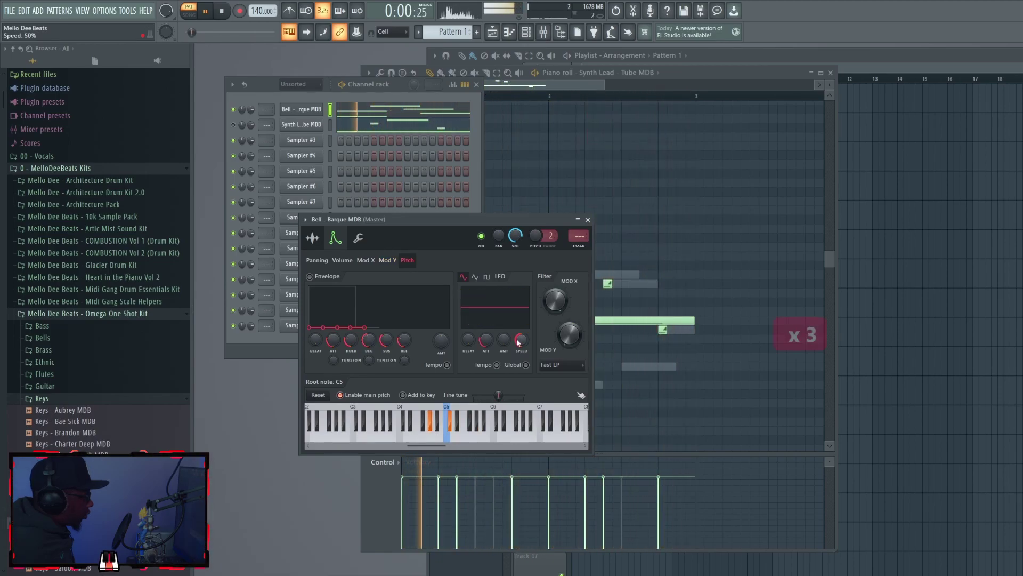
pyautogui.moveTo(504, 339); pyautogui.dragTo(482, 346)
pyautogui.press('space')
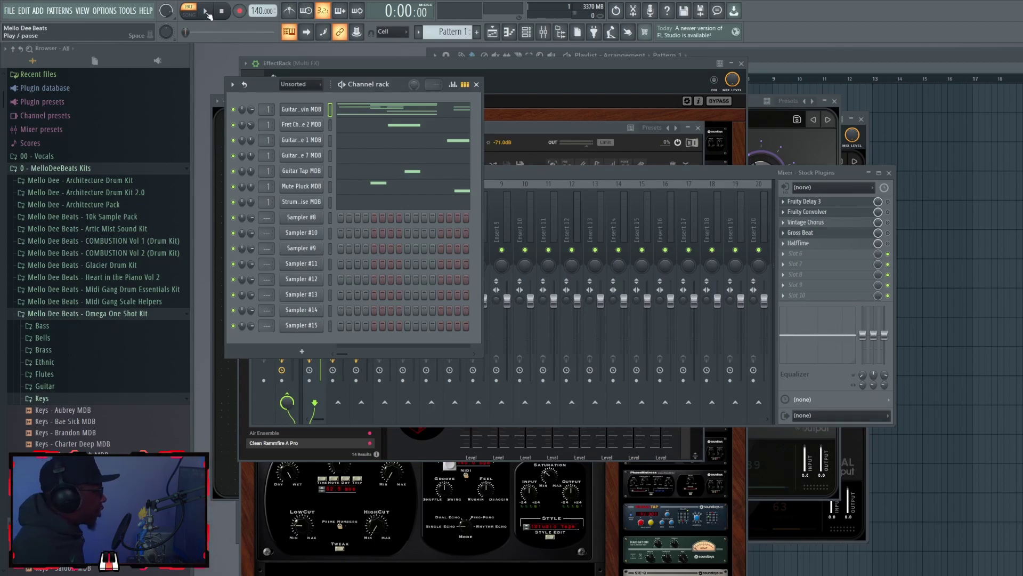
# Step: Play the guitar pattern, view the main guitar's notes in the piano roll, and audition the other one-shots with the main guitar muted
pyautogui.click(206, 11)
pyautogui.press('F7')
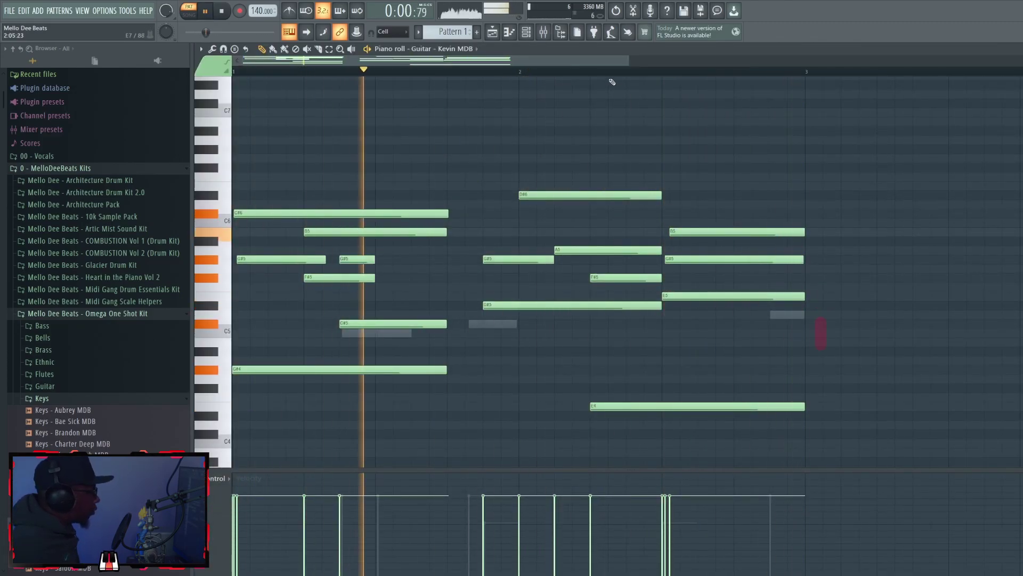
pyautogui.press('space')
pyautogui.press('F7')
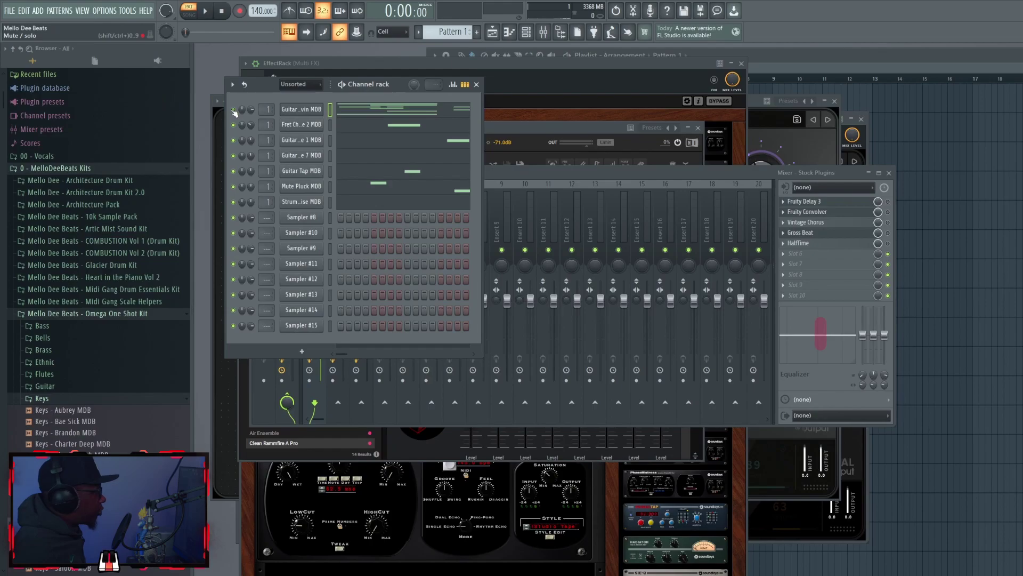
pyautogui.press('space')
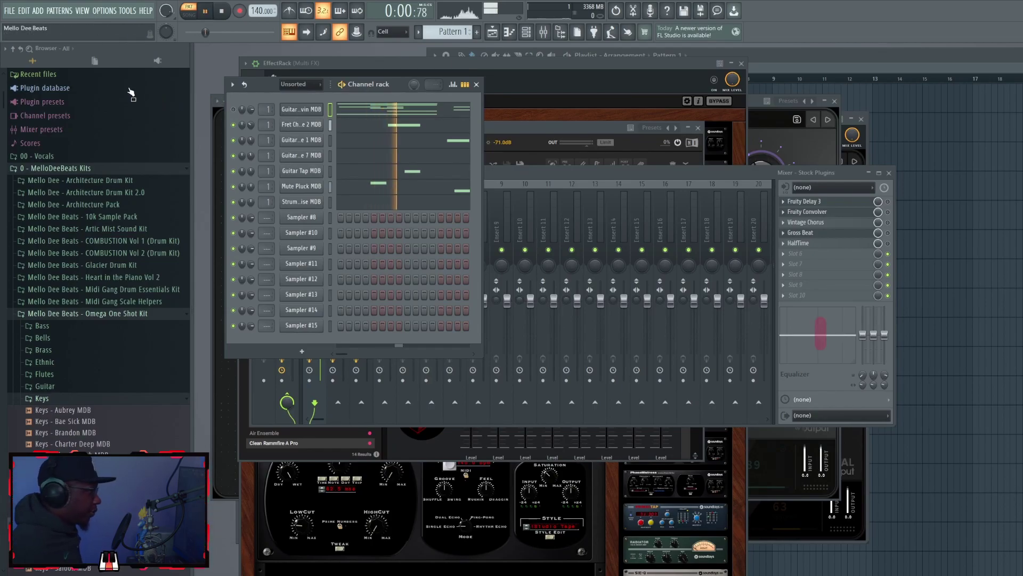
pyautogui.press('space')
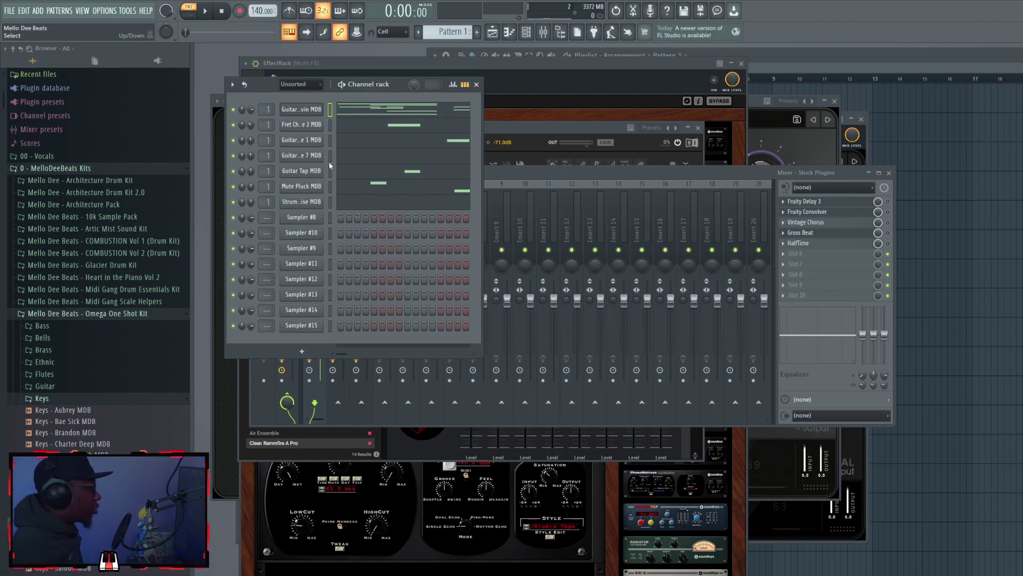
# Step: Open Fruity Delay 3 on the guitar's mixer track, shorten the delay time, lower the dry level and raise the modulation time during playback
pyautogui.click(633, 217)
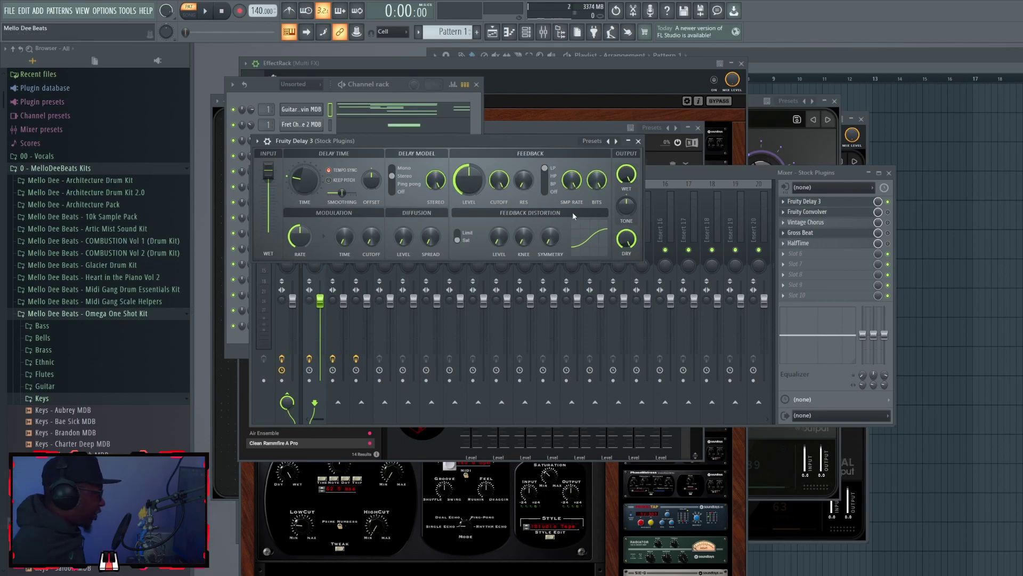
pyautogui.click(205, 11)
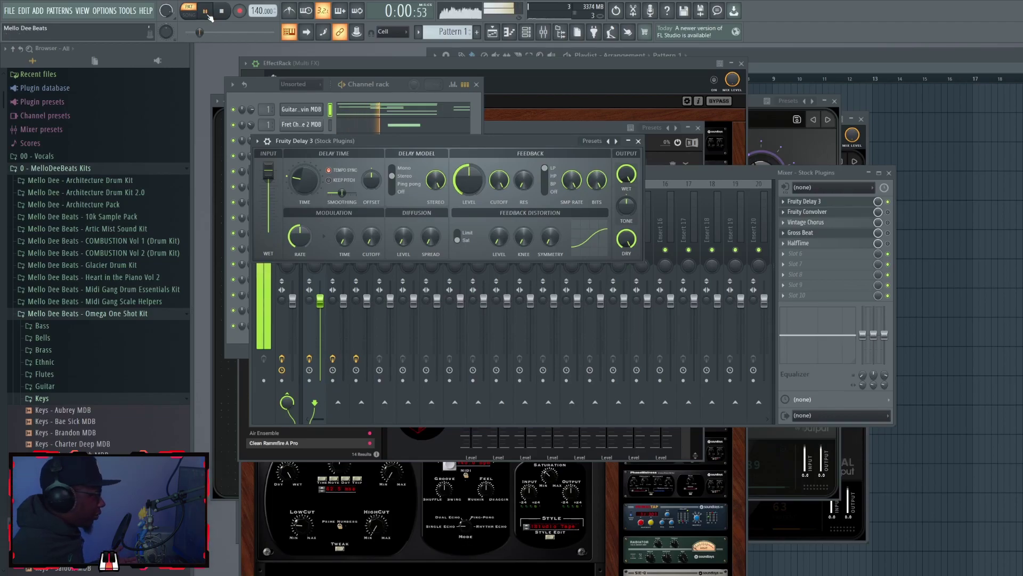
pyautogui.press('space')
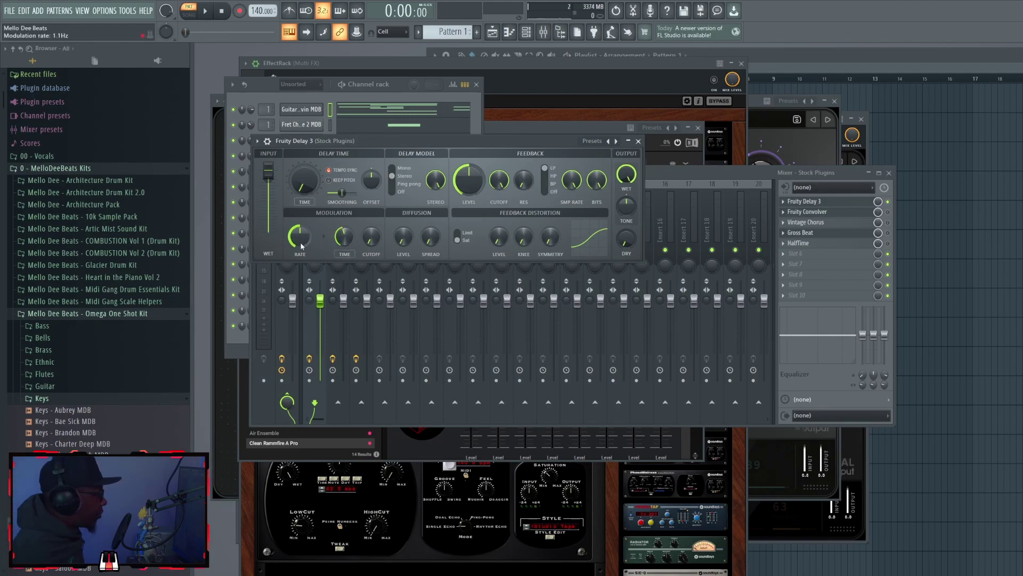
# Step: Lower the delay's modulation rate to 0.6 Hz and its output tone to about -34% while the pattern plays
pyautogui.press('space')
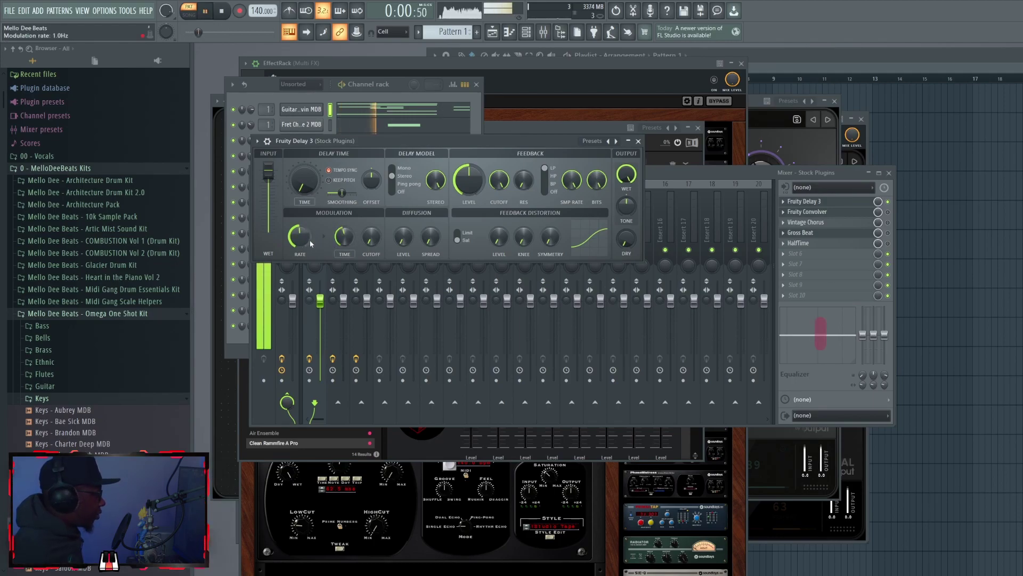
pyautogui.moveTo(299, 236); pyautogui.dragTo(299, 251)
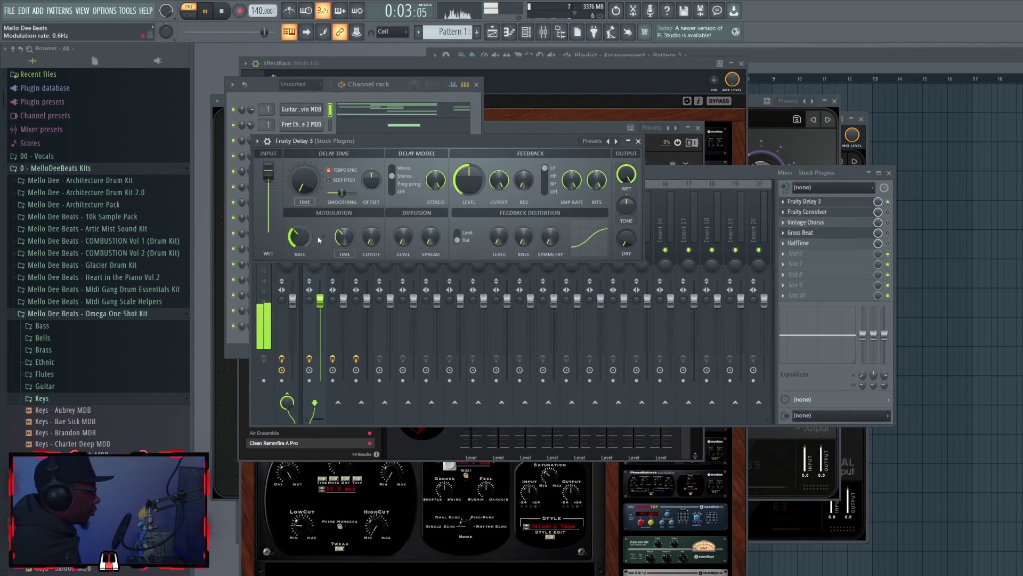
pyautogui.press('space')
pyautogui.press('space')
pyautogui.moveTo(626, 211); pyautogui.dragTo(626, 235)
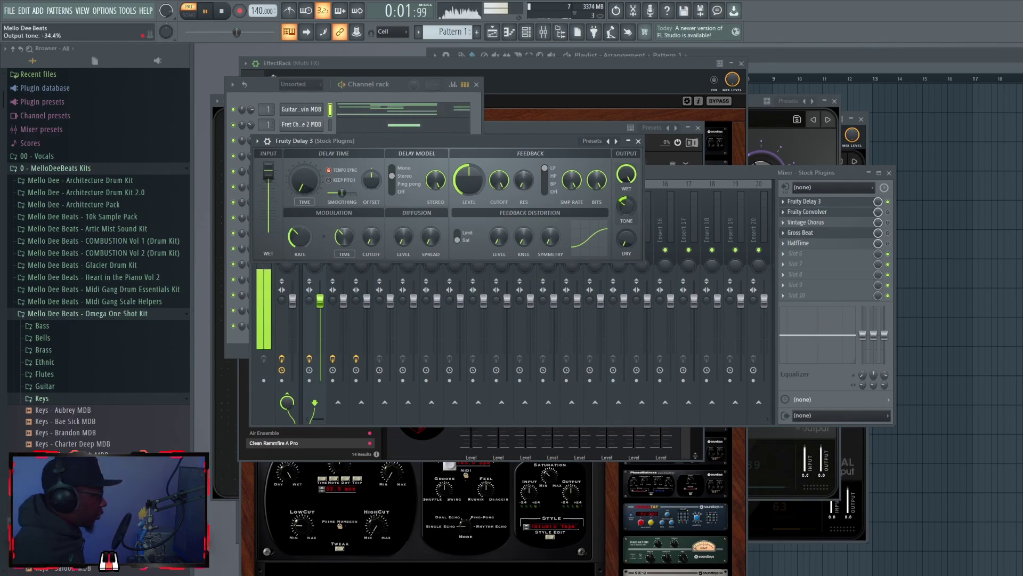
pyautogui.press('space')
# Step: Set the delay time to 1/4, lower the output wet level to about 55%, and audition the pattern
pyautogui.rightClick(304, 180)
pyautogui.moveTo(342, 190)
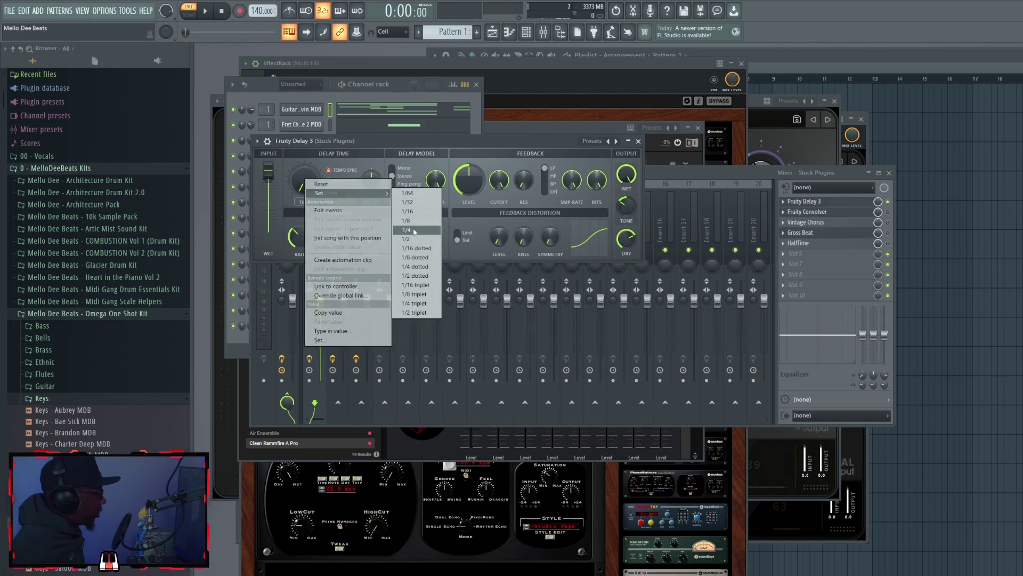
pyautogui.click(416, 231)
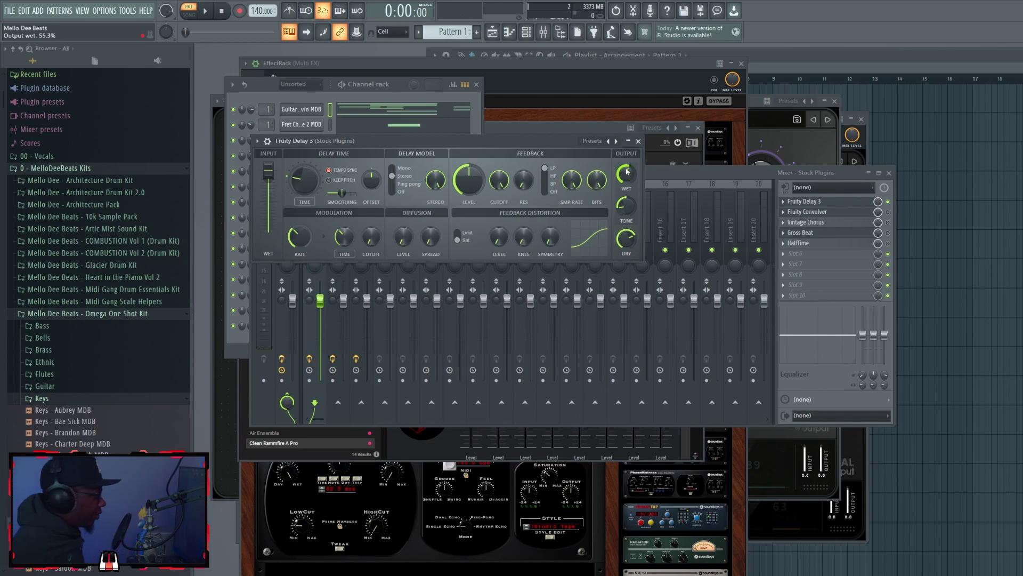
pyautogui.press('space')
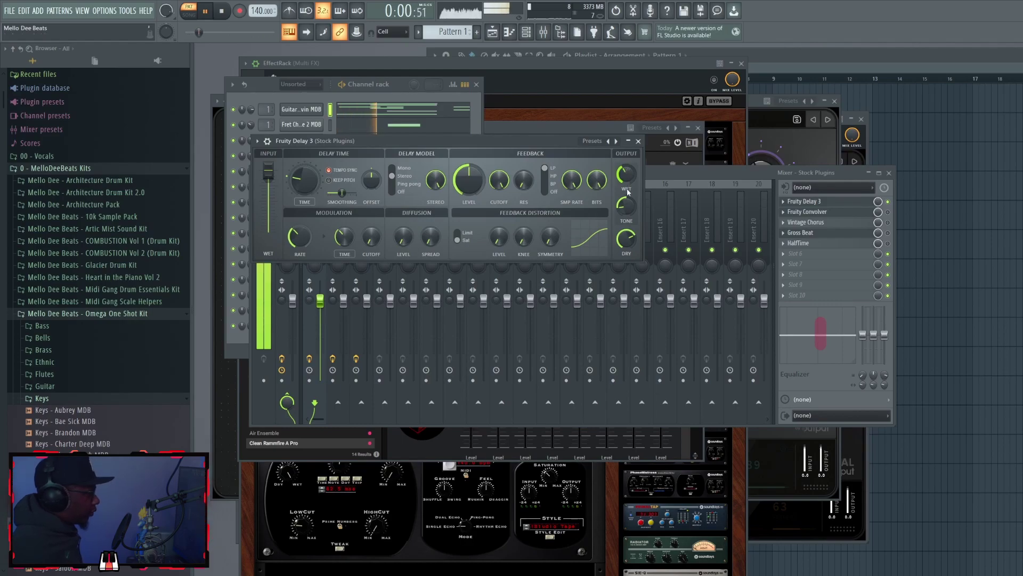
pyautogui.press('space')
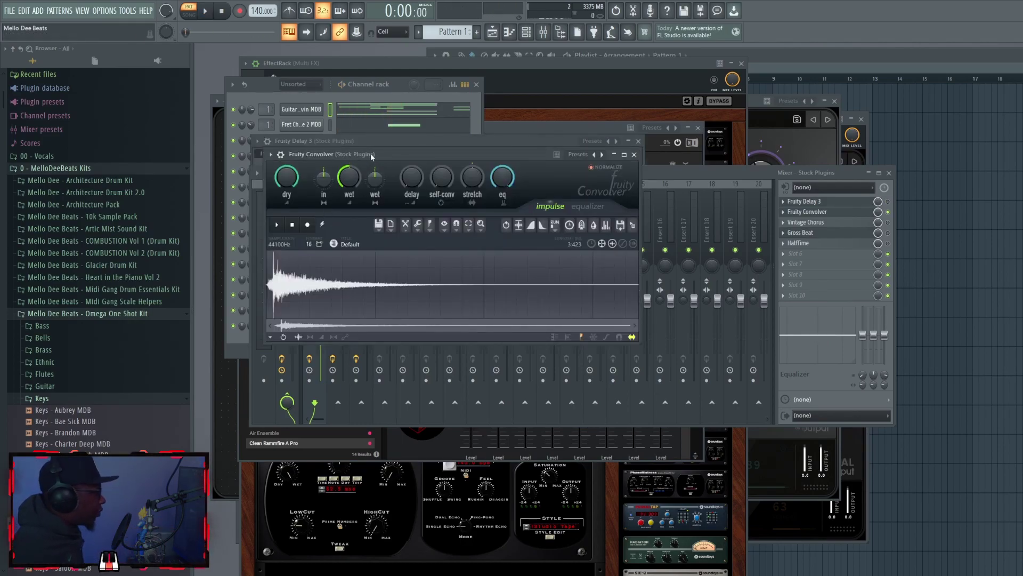
# Step: Load the Single Car Garage preset in Fruity Convolver and balance it during playback with raised dry and a wet level of about -23.6 dB
pyautogui.click(352, 261)
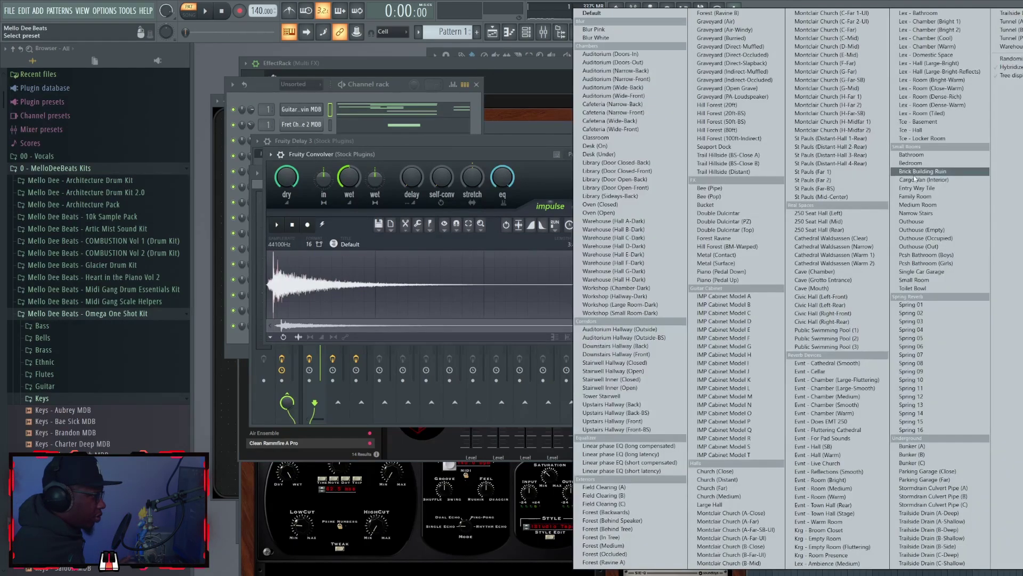
pyautogui.click(914, 272)
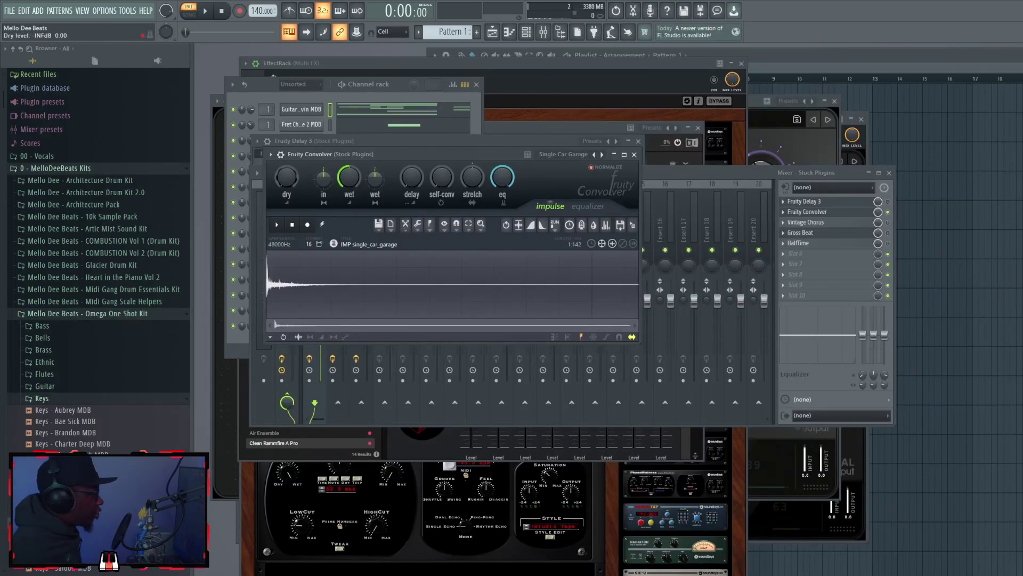
pyautogui.press('space')
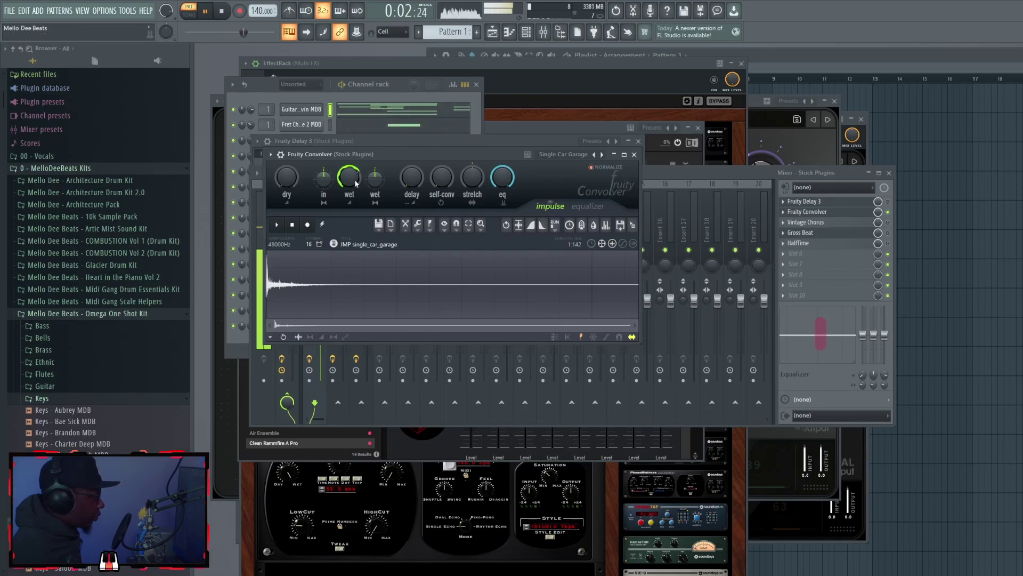
pyautogui.press('space')
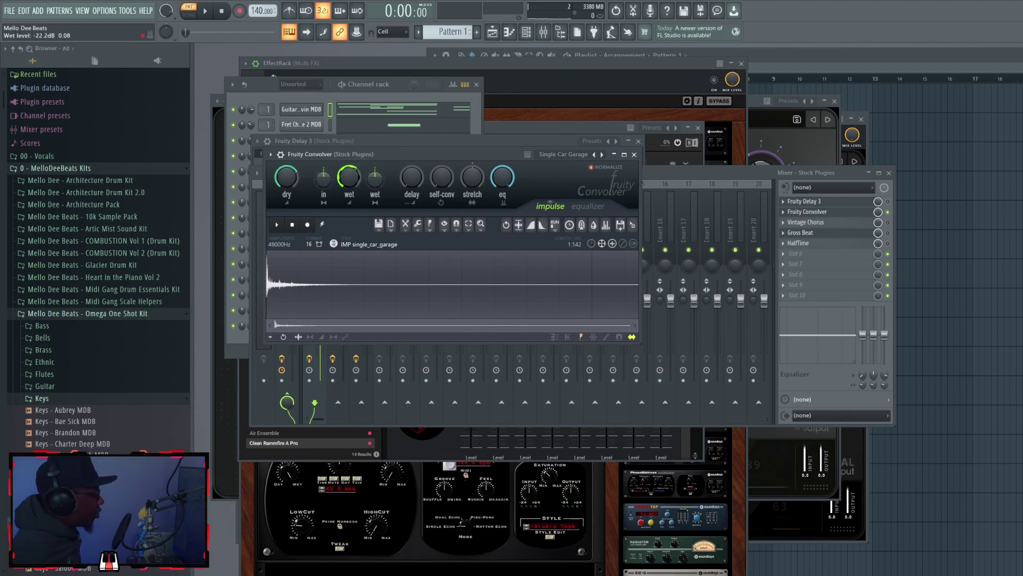
pyautogui.press('space')
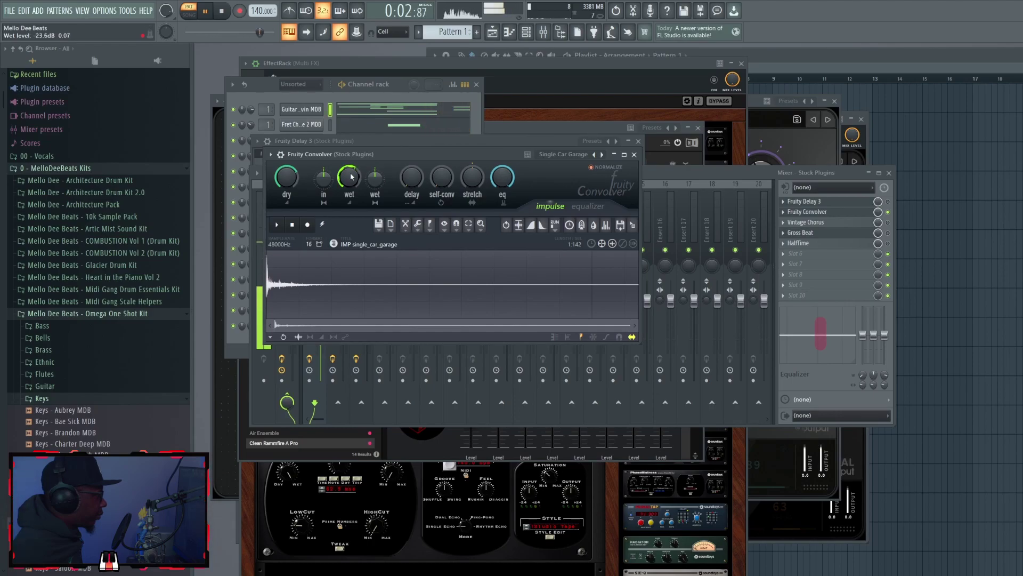
# Step: Switch the convolver to the Church (Far) preset and show its equalizer curve
pyautogui.click(601, 154)
pyautogui.press('space')
pyautogui.click(593, 207)
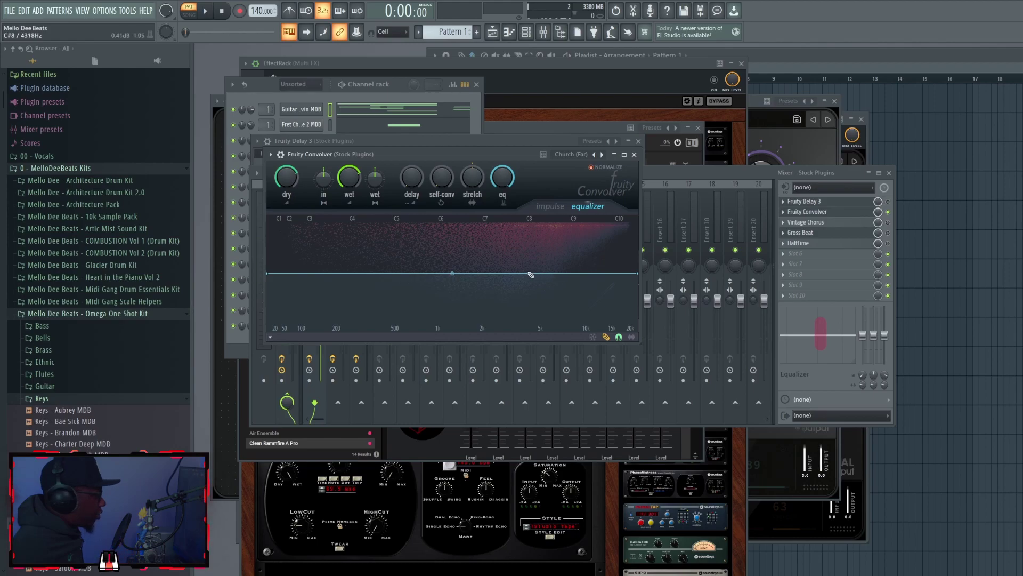
# Step: Try drawing a high-frequency roll-off in the convolver's equalizer, starting it at about 2 kHz, and undo the curve edits
pyautogui.moveTo(521, 275); pyautogui.dragTo(648, 338)
pyautogui.press('space')
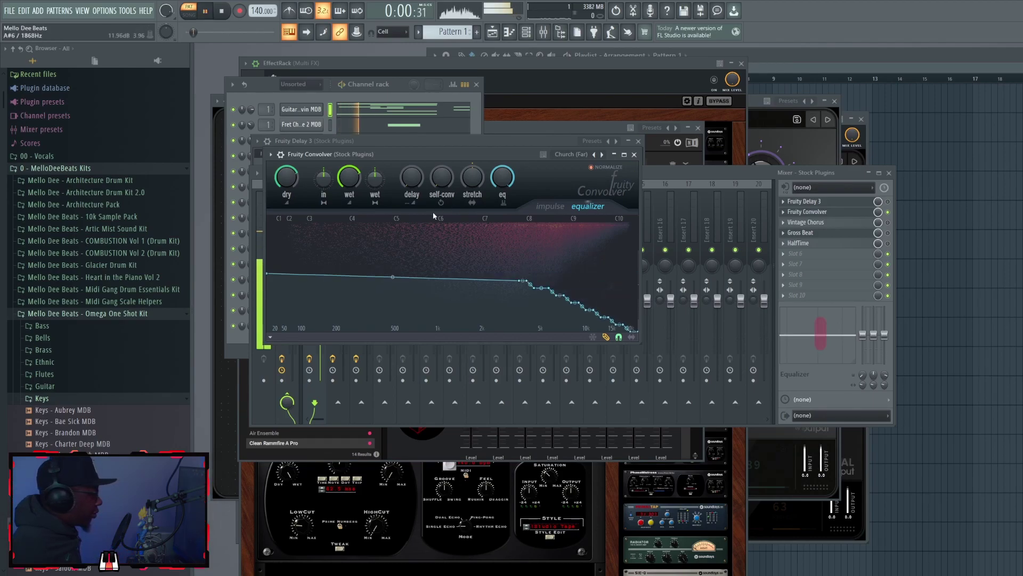
pyautogui.moveTo(482, 280); pyautogui.dragTo(562, 330)
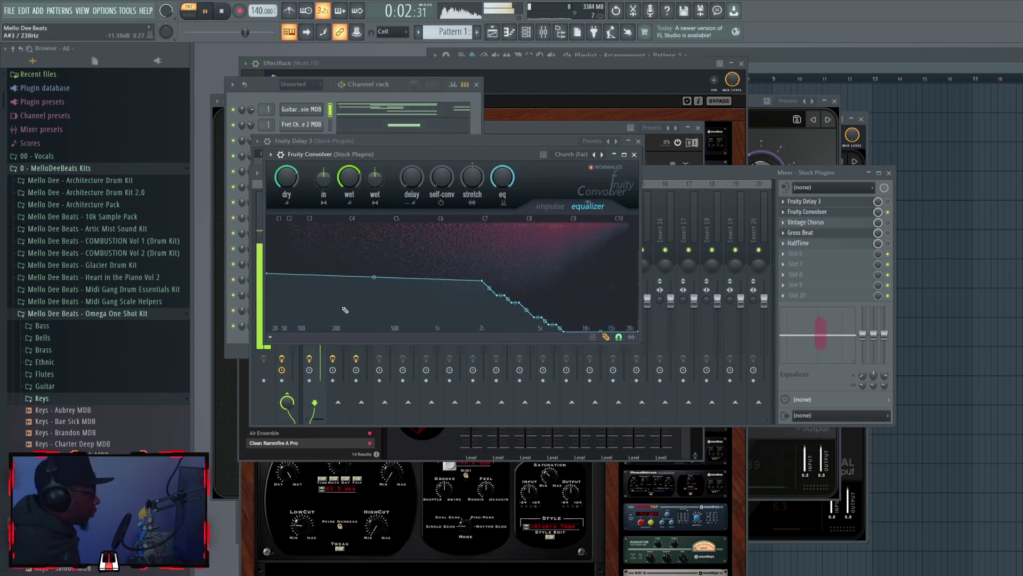
pyautogui.press('space')
pyautogui.hotkey('ctrl', 'z')
pyautogui.hotkey('ctrl', 'z')
pyautogui.hotkey('ctrl', 'z')
pyautogui.hotkey('ctrl', 'alt', 'z')
# Step: Draw a low cut in the convolver's equalizer up to about 1 kHz and audition it with a higher wet level
pyautogui.moveTo(352, 342)
pyautogui.mouseDown()
pyautogui.moveTo(269, 332)
pyautogui.moveTo(489, 328)
pyautogui.mouseUp()
pyautogui.press('space')
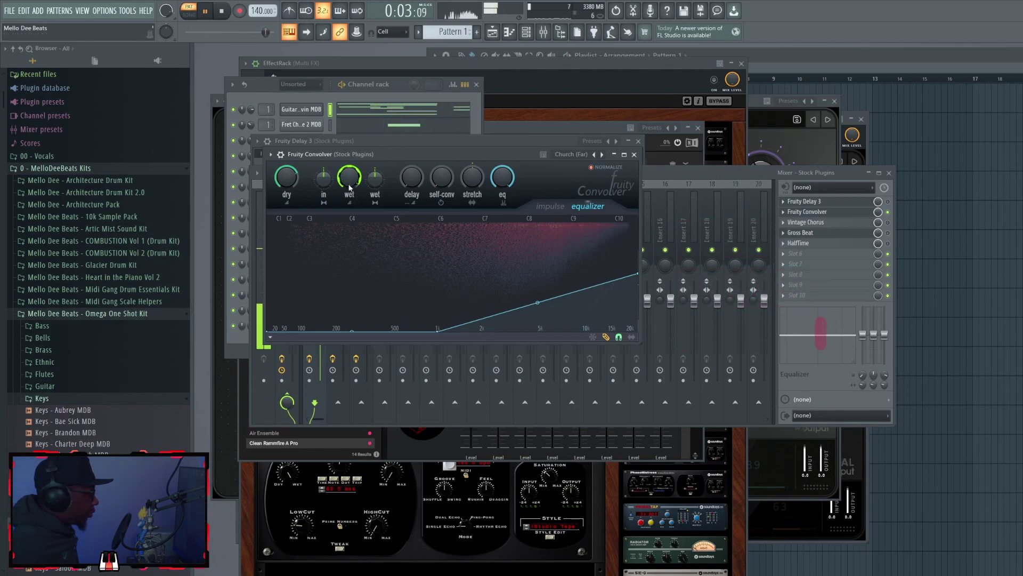
pyautogui.press('space')
# Step: Open Vintage Chorus, switch it to Edit mode, and set the modulation speed to about 0.95 Hz during playback
pyautogui.click(806, 222)
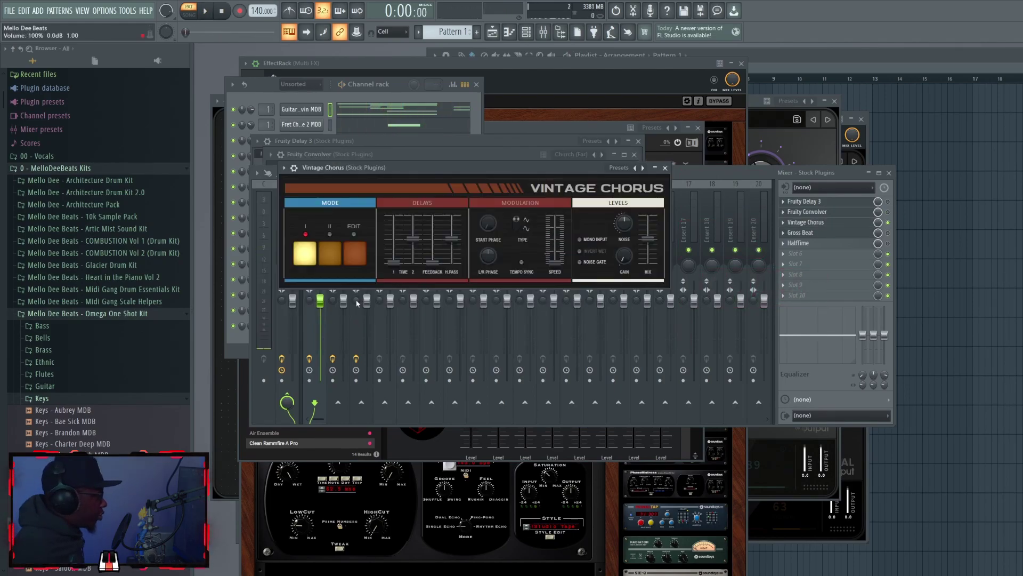
pyautogui.press('space')
pyautogui.moveTo(554, 260); pyautogui.dragTo(554, 248)
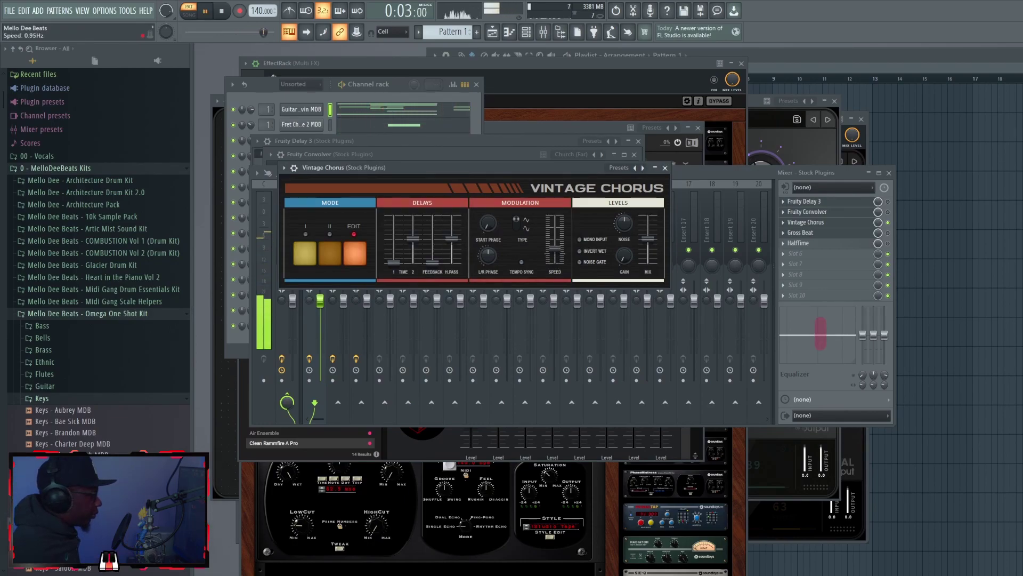
# Step: Set Vintage Chorus's modulation type to Sine and stop playback
pyautogui.click(524, 228)
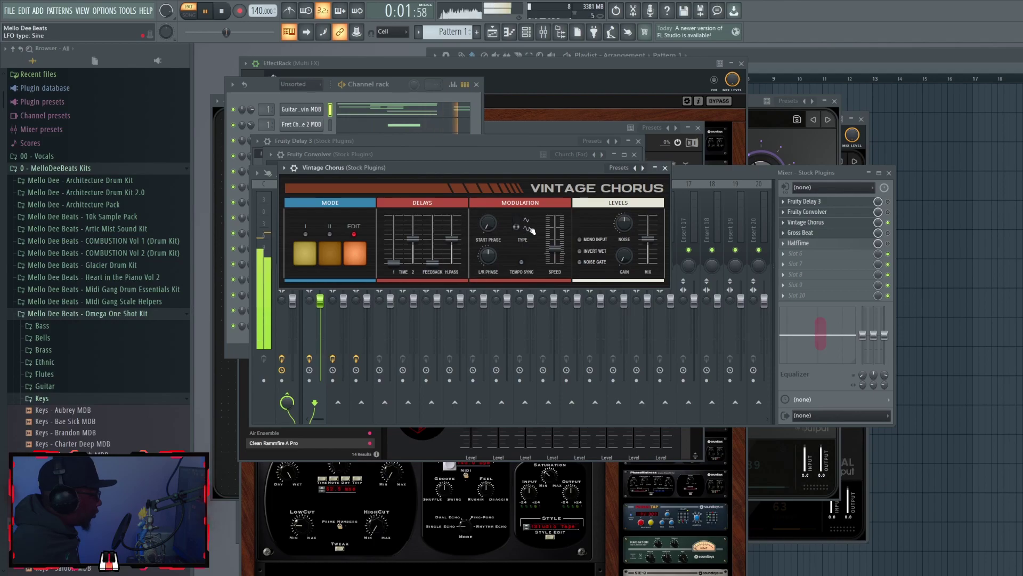
pyautogui.press('space')
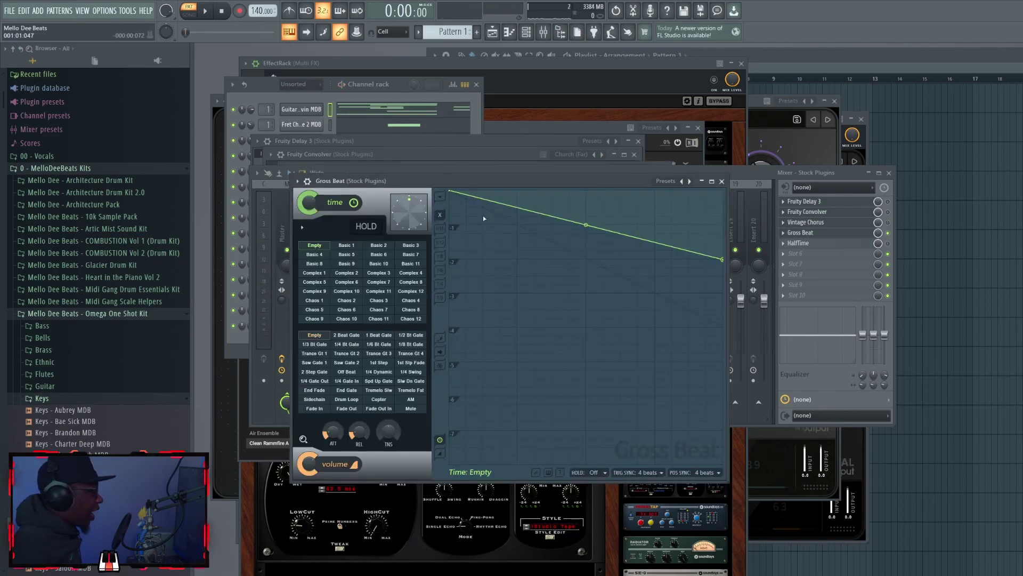
# Step: Audition Gross Beat with the Empty time slot, lowering its time mix to about 36%
pyautogui.press('space')
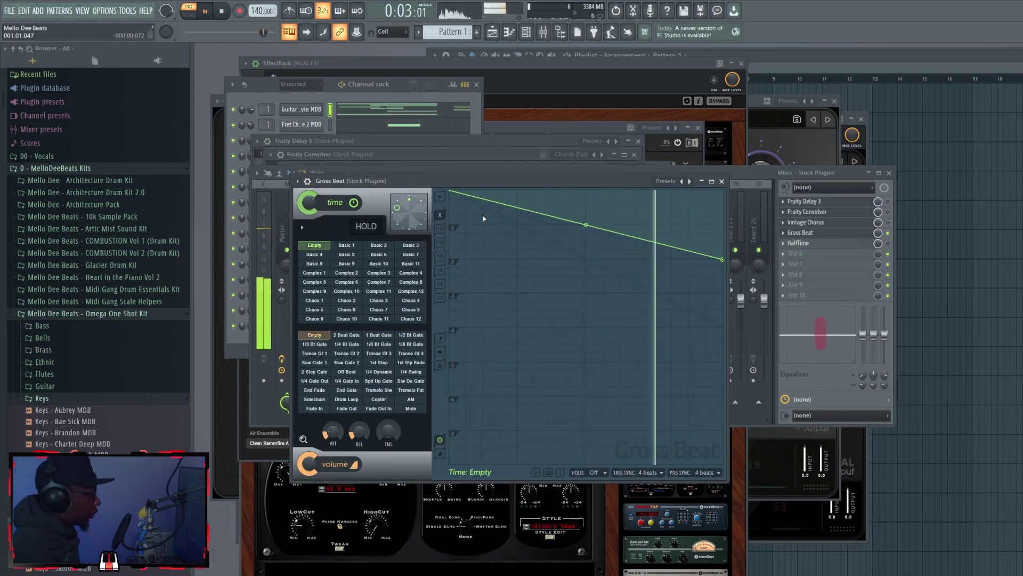
pyautogui.press('space')
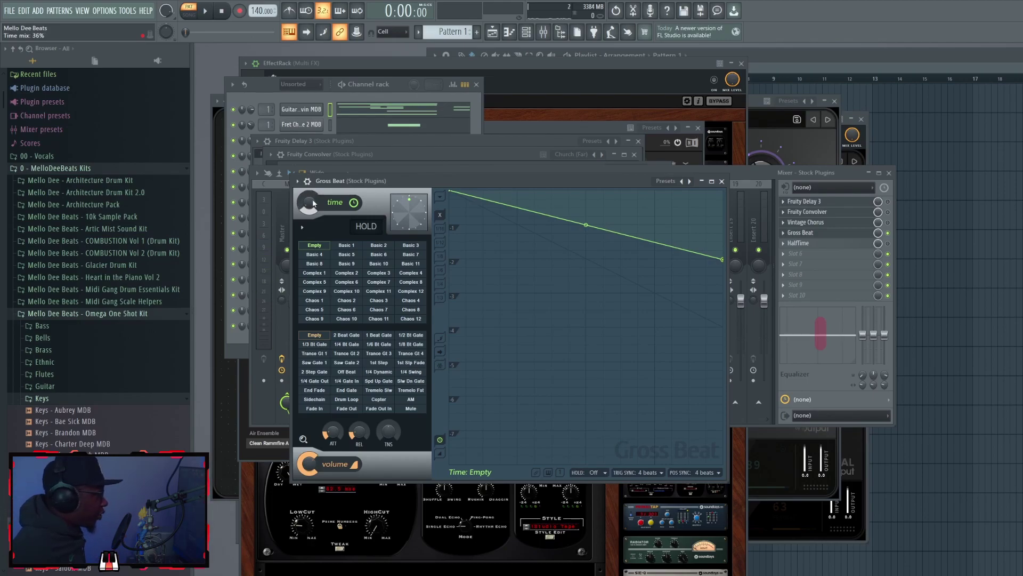
pyautogui.press('space')
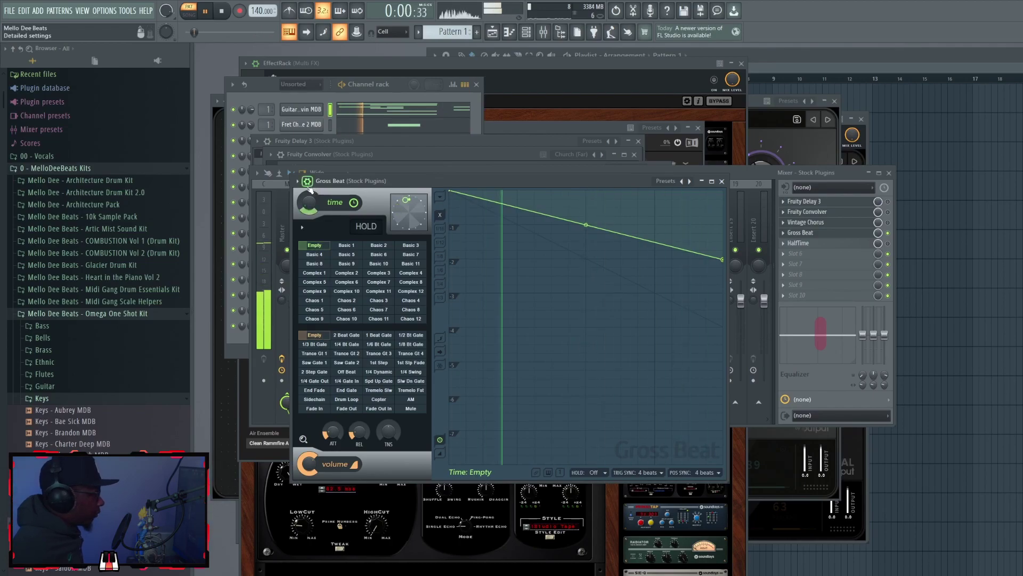
pyautogui.press('space')
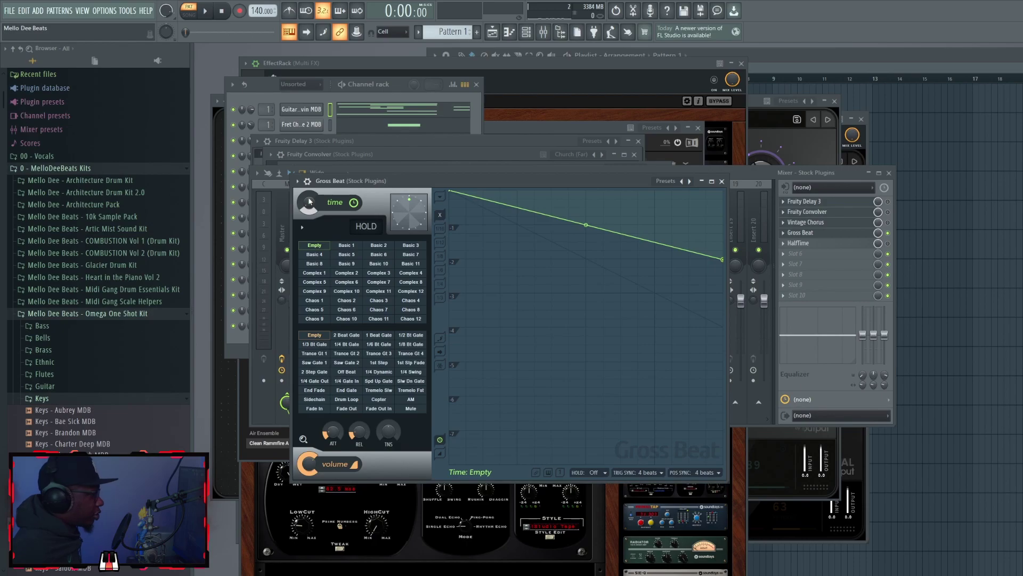
# Step: Open Reels on the Tape Emulators mixer track, start playback and enable the effect
pyautogui.press('F9')
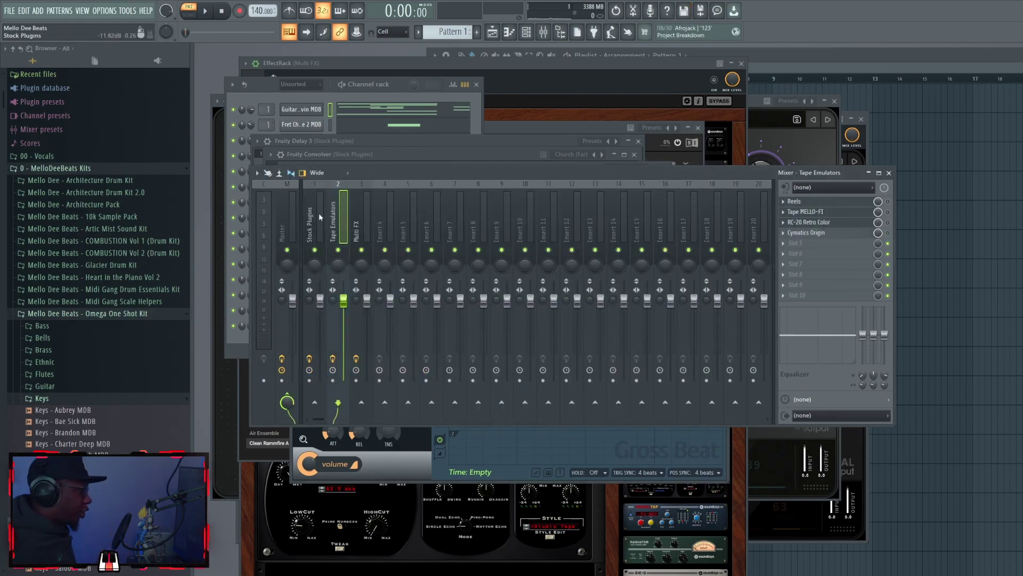
pyautogui.click(861, 206)
pyautogui.press('space')
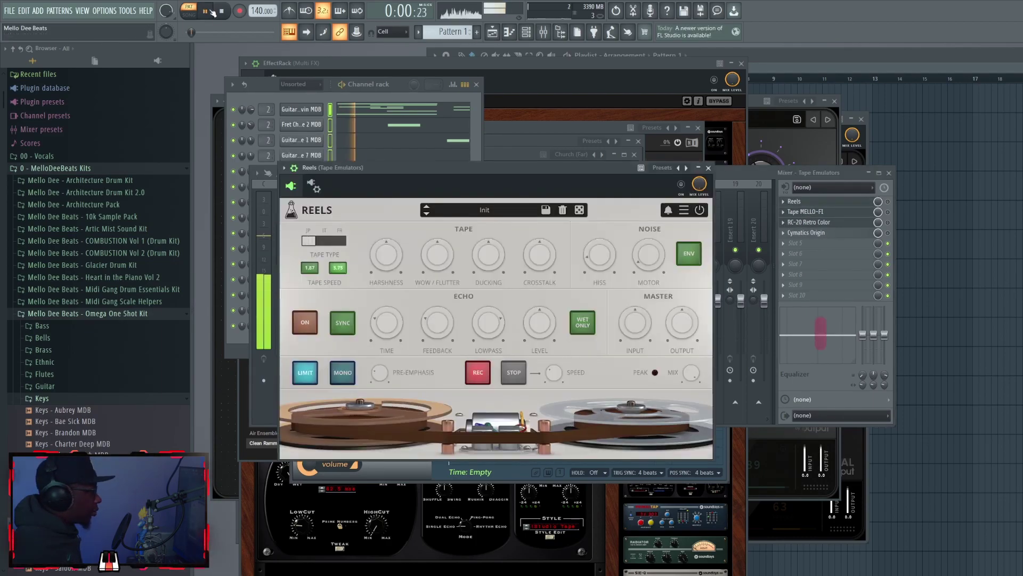
pyautogui.click(682, 185)
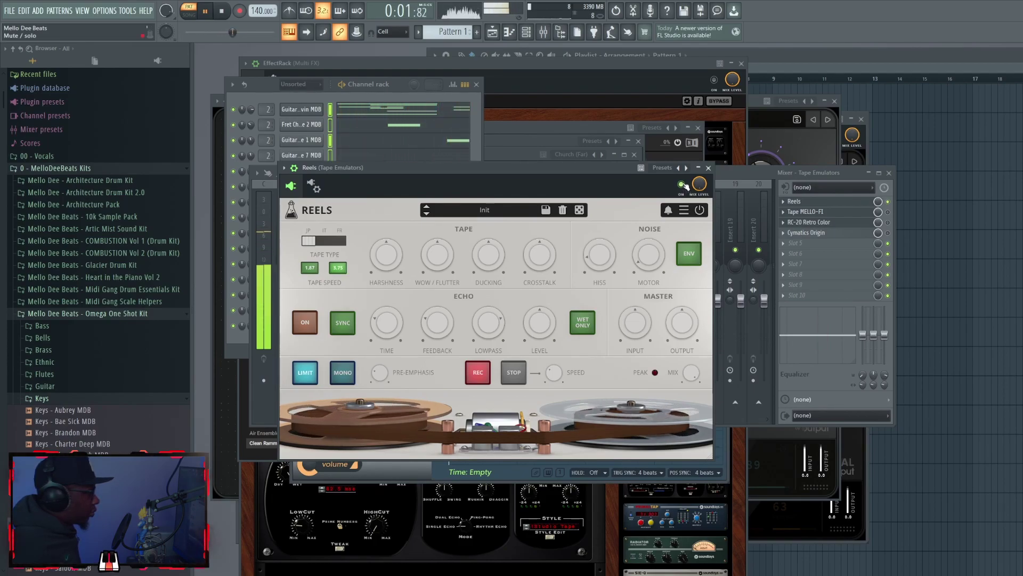
# Step: Audition Tape MELLO-FI with the Lo-Fi Quiver preset and RC-20 Retro Color with the Vinyl 1 preset
pyautogui.click(805, 211)
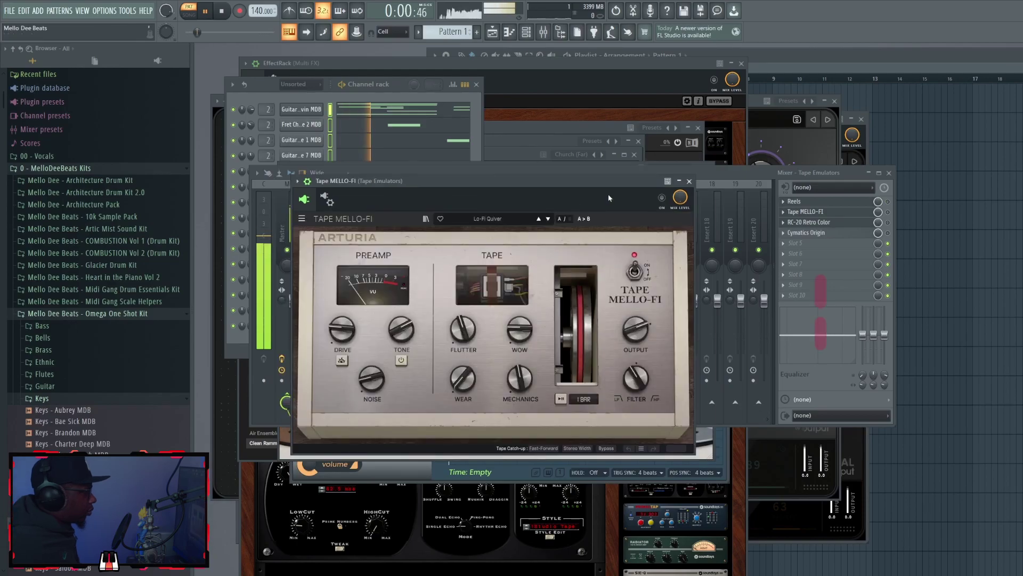
pyautogui.click(662, 199)
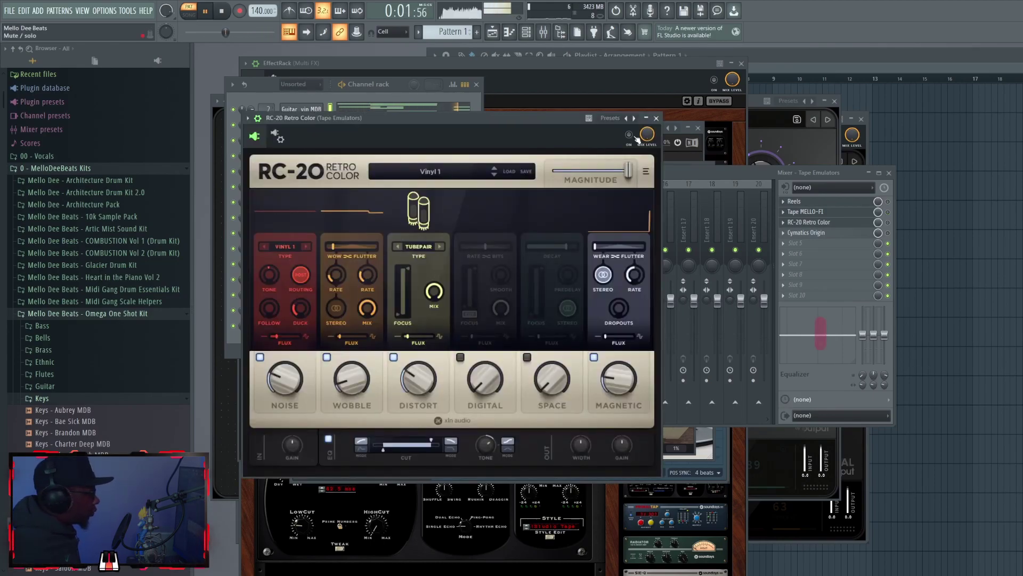
pyautogui.click(631, 136)
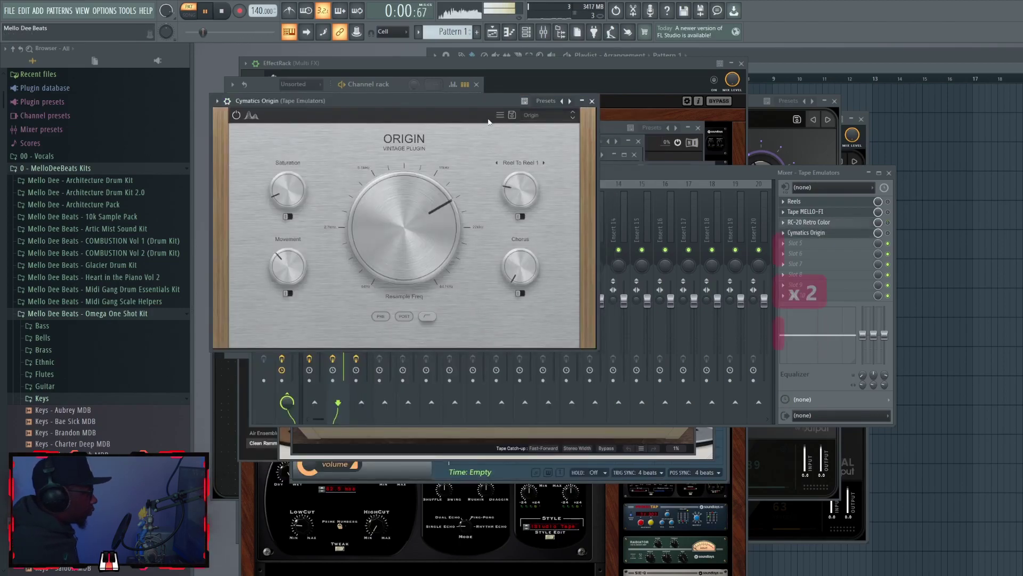
# Step: Show Cymatics Origin's wrapper settings, enable the effect to audition it, and stop playback
pyautogui.click(227, 101)
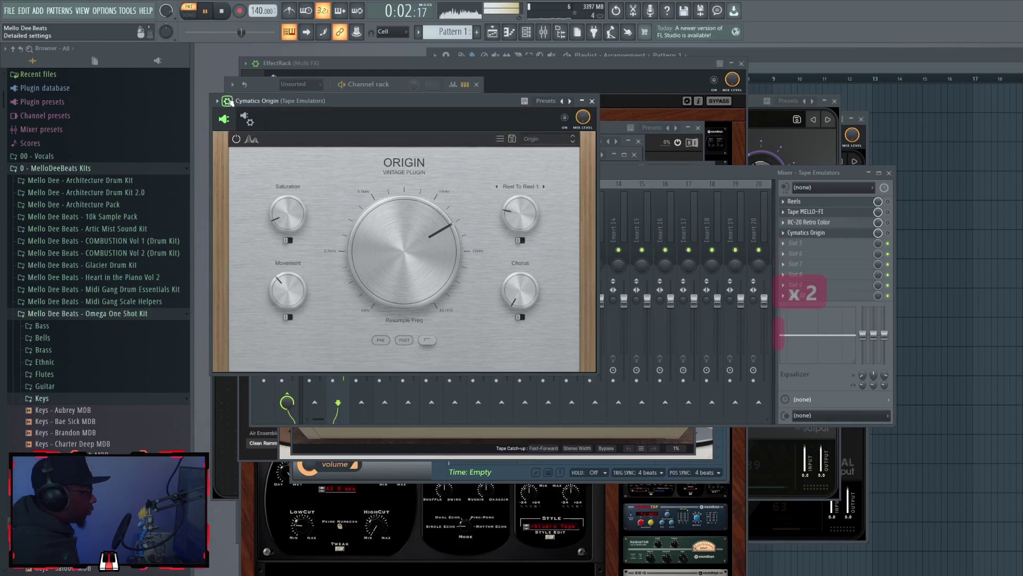
pyautogui.click(566, 118)
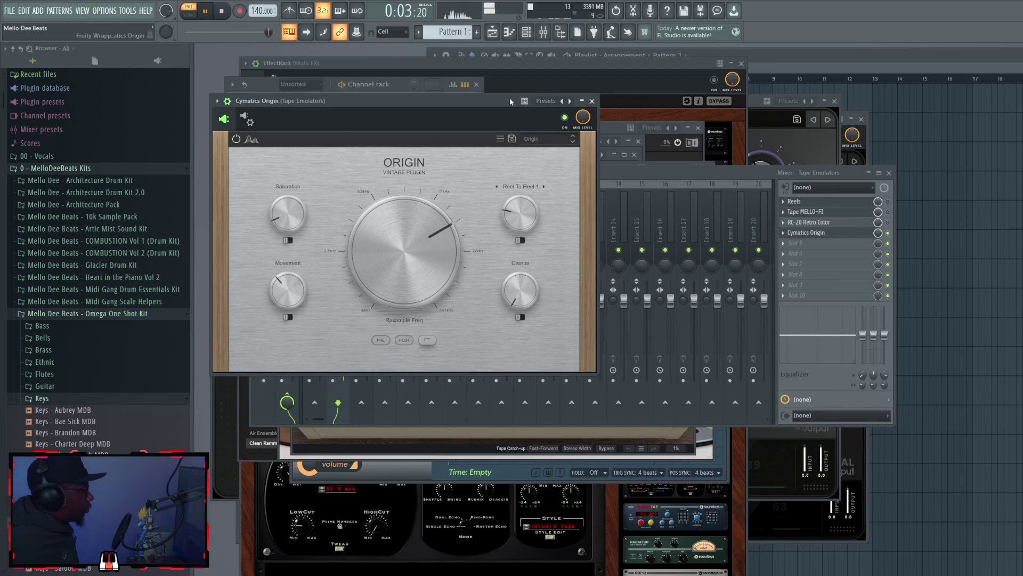
pyautogui.press('space')
# Step: Open Thermal_2 on the Multi FX mixer track and audition its Steamy Twist preset
pyautogui.click(377, 171)
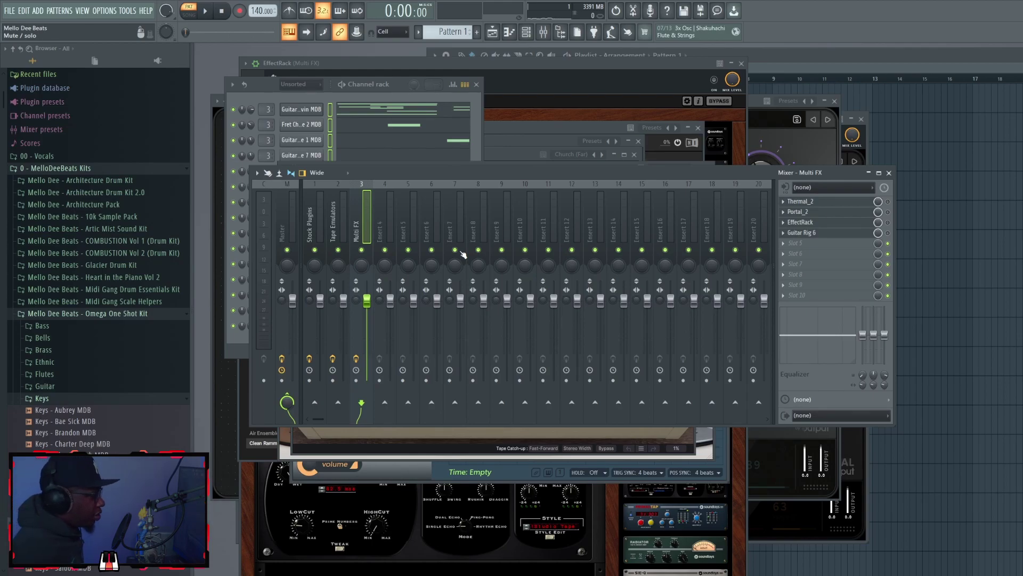
pyautogui.click(801, 201)
pyautogui.press('space')
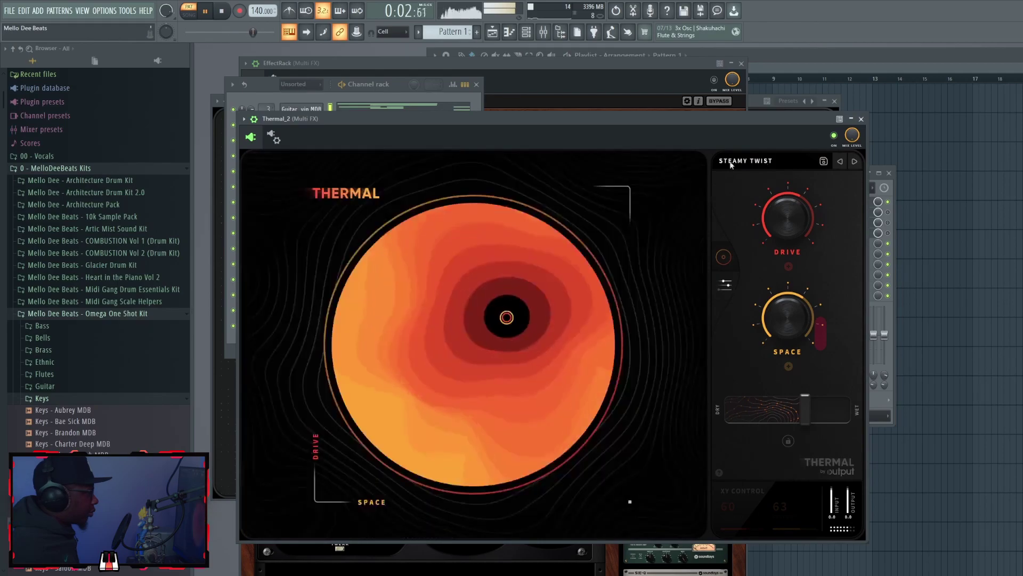
# Step: Audition Thermal's Wide Overdrive and Fuzz Builder guitar and keys presets, and Unearthed Breath from the vocals presets
pyautogui.click(736, 162)
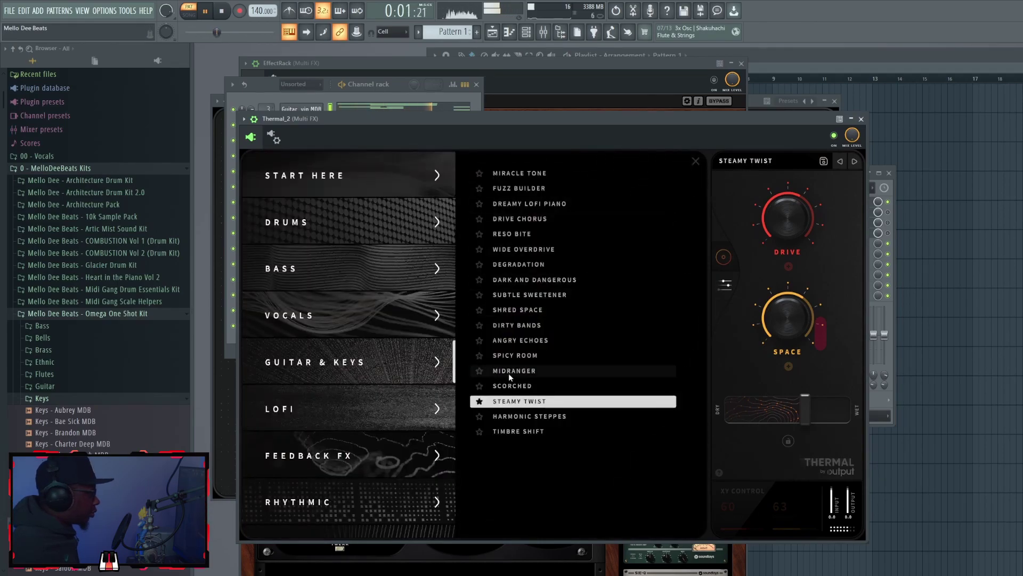
pyautogui.click(513, 248)
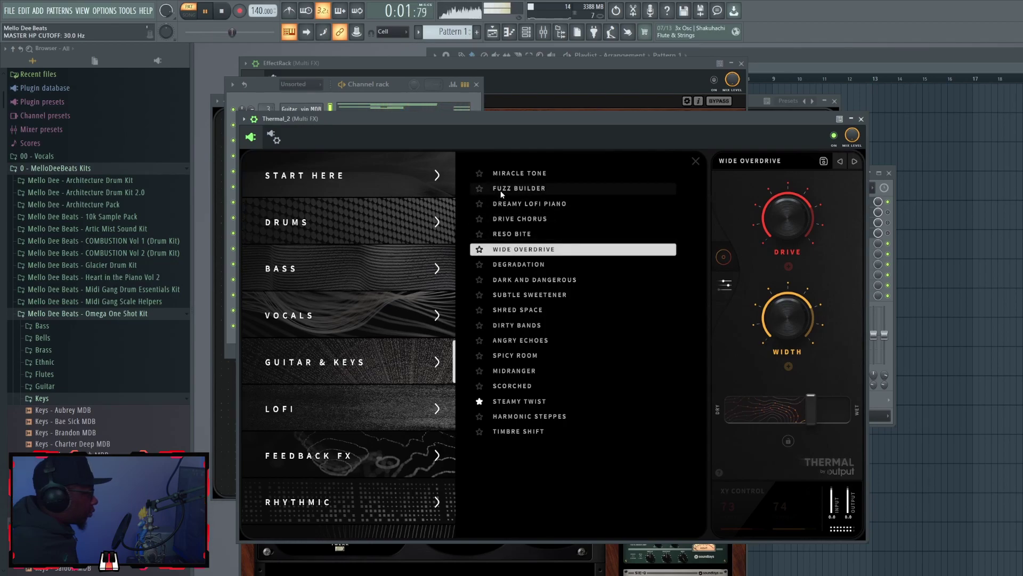
pyautogui.click(629, 189)
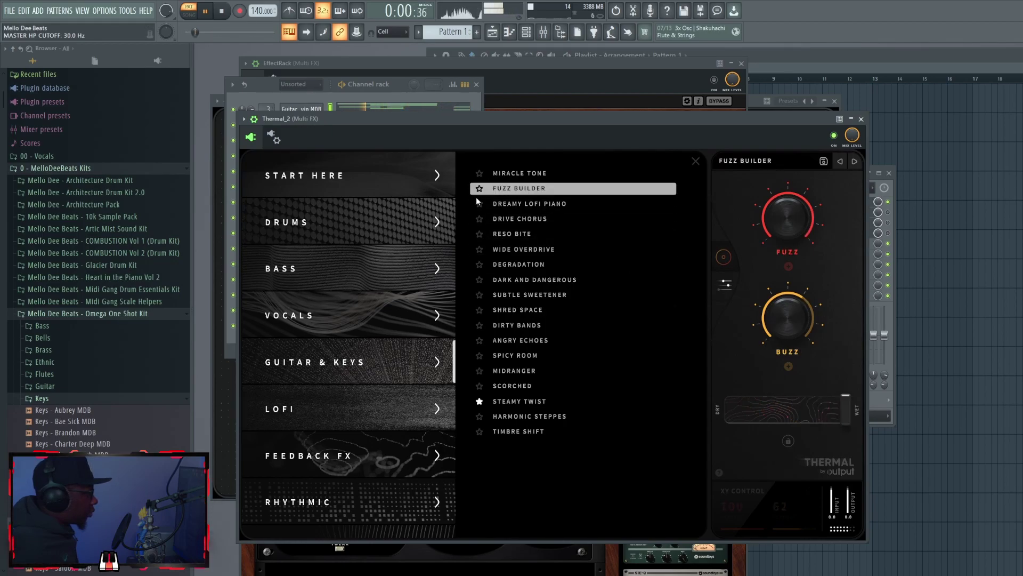
pyautogui.click(330, 318)
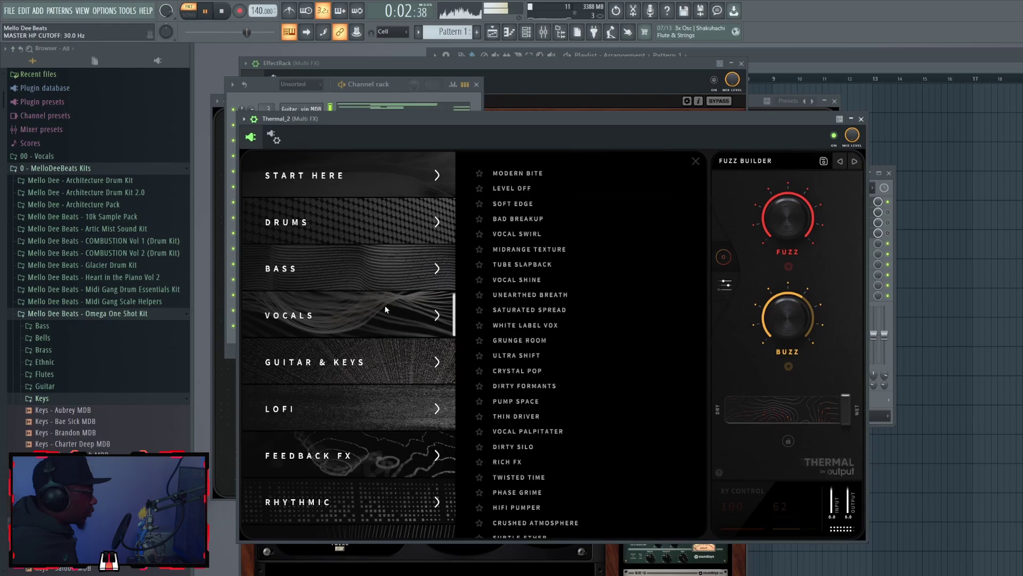
pyautogui.click(529, 295)
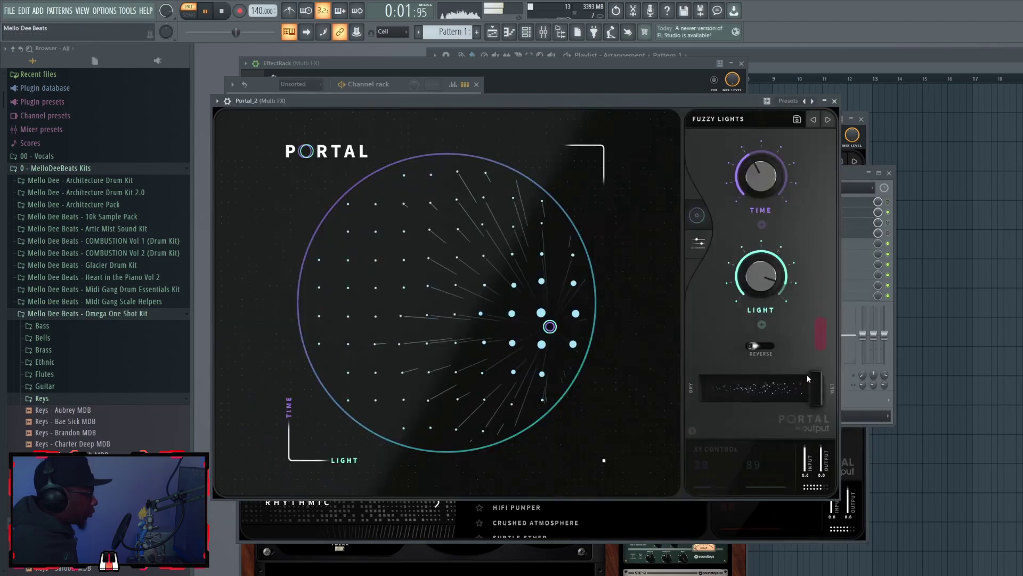
# Step: Set Portal's dry/wet to 19% on Fuzzy Lights, and audition the Rhythmic Octaves preset with a slightly reduced dry/wet
pyautogui.moveTo(813, 380); pyautogui.dragTo(727, 387)
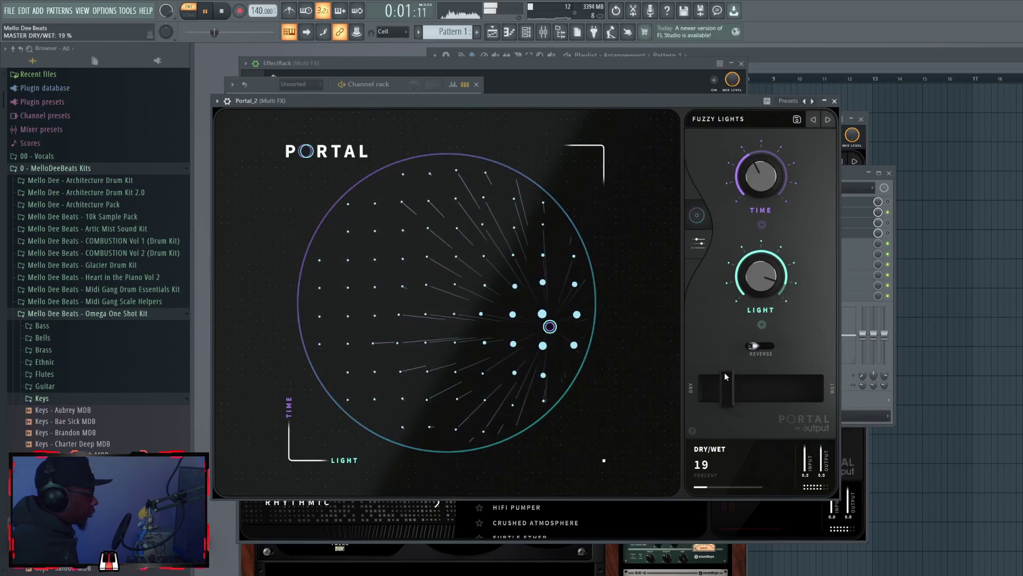
pyautogui.click(720, 120)
pyautogui.click(719, 121)
pyautogui.click(719, 120)
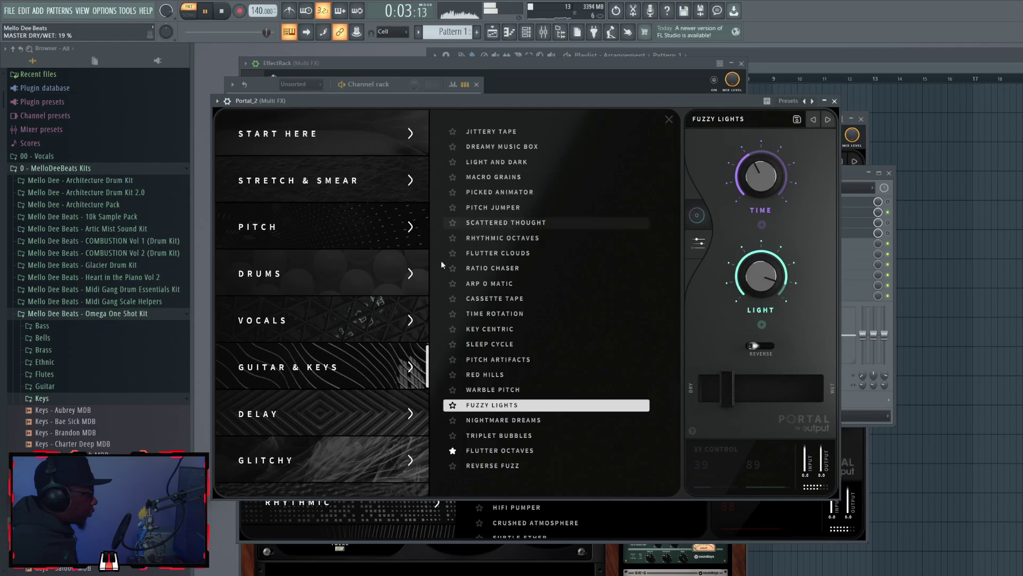
pyautogui.click(500, 238)
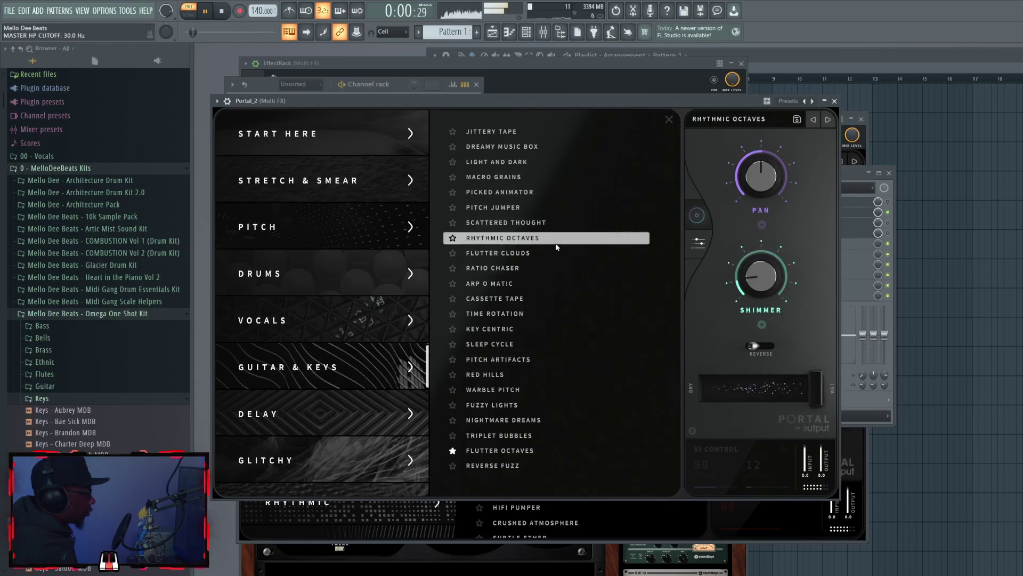
pyautogui.moveTo(812, 386); pyautogui.dragTo(789, 395)
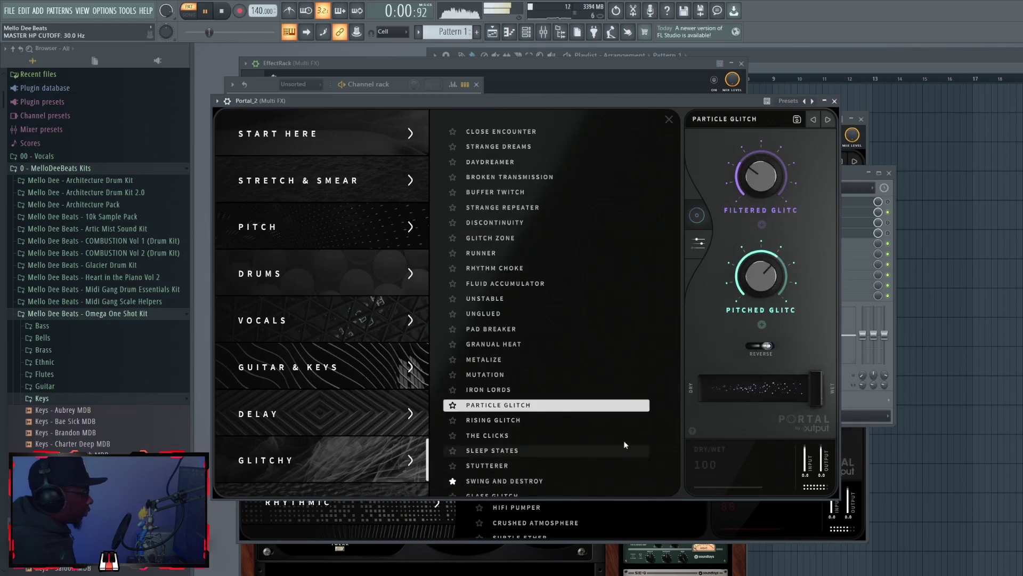
# Step: Set Portal's dry/wet to 32% on the Particle Glitch preset, and load Swing and Destroy
pyautogui.moveTo(816, 389); pyautogui.dragTo(745, 397)
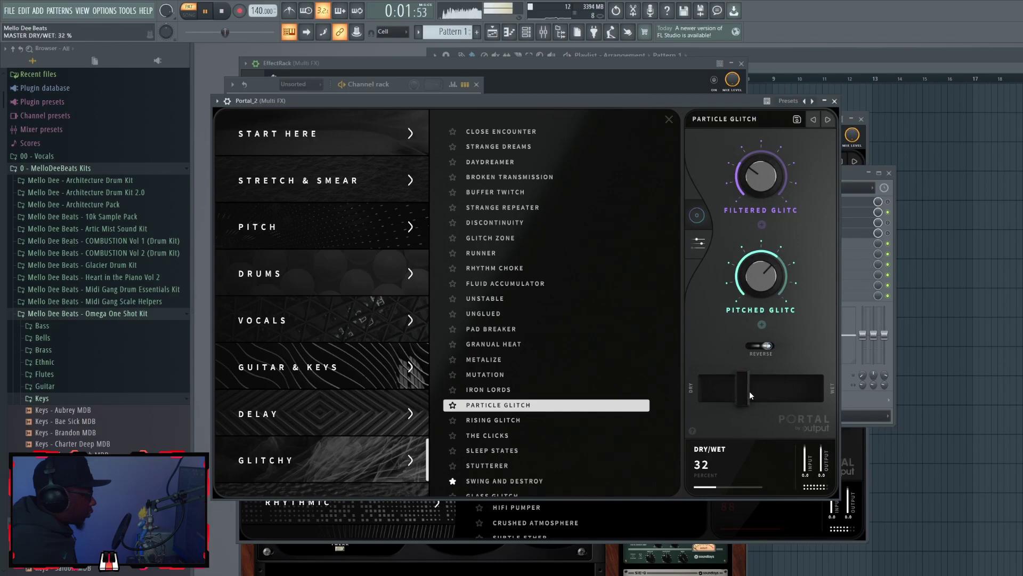
pyautogui.click(507, 481)
pyautogui.click(506, 514)
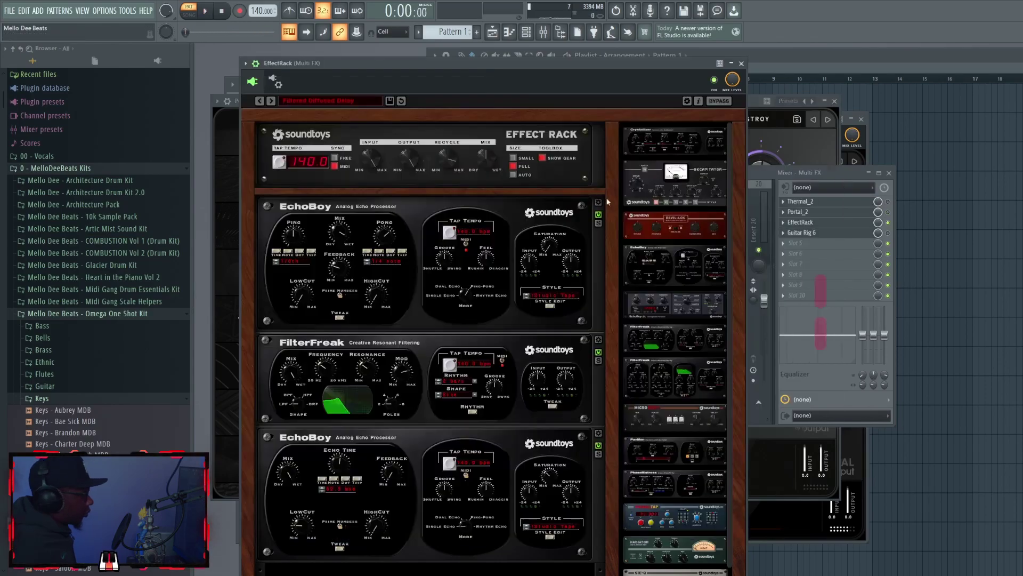
# Step: Switch EffectRack to a single-EchoBoy preset, and load Reverse Spacious from the guitar presets during playback
pyautogui.click(292, 104)
pyautogui.click(332, 149)
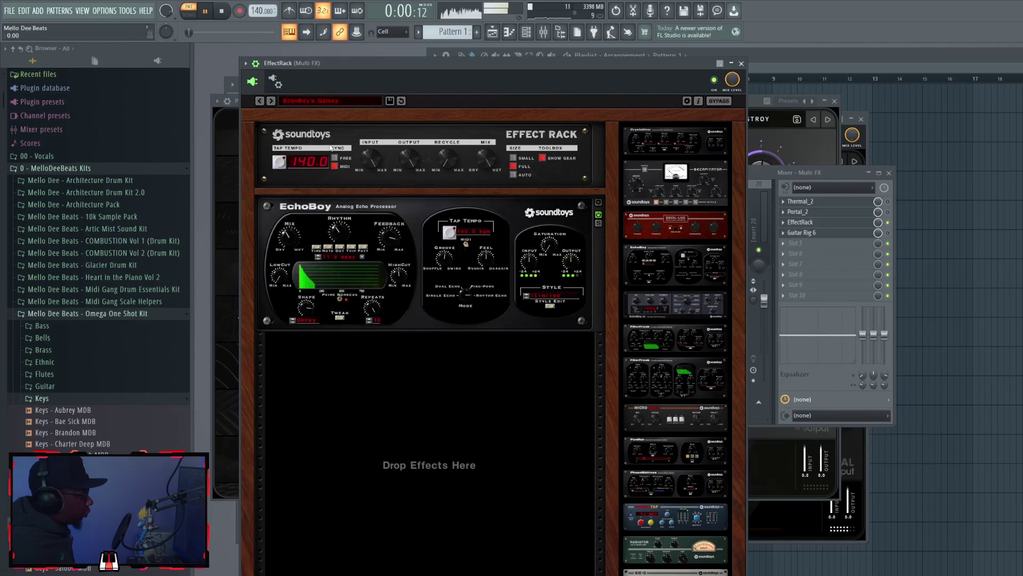
pyautogui.click(308, 99)
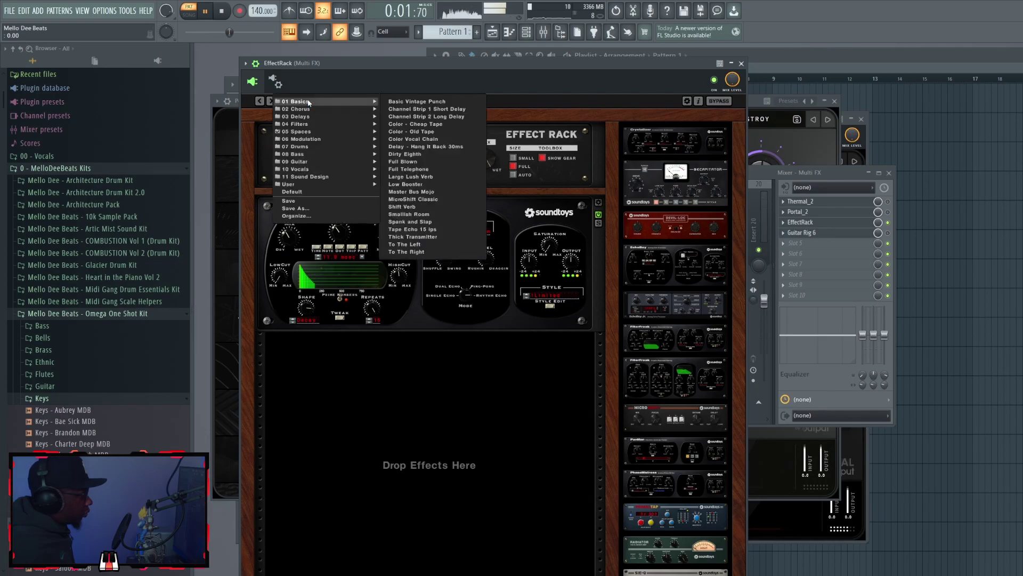
pyautogui.moveTo(320, 161)
pyautogui.click(413, 244)
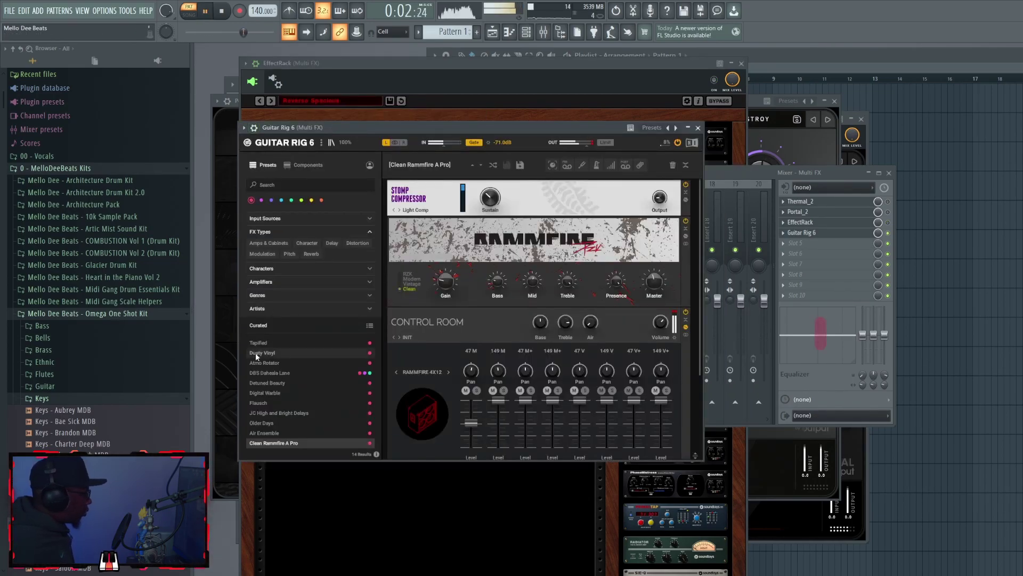
# Step: Audition the Older Days and Air Ensemble presets in Guitar Rig 6, stop playback and close the plugin
pyautogui.click(301, 425)
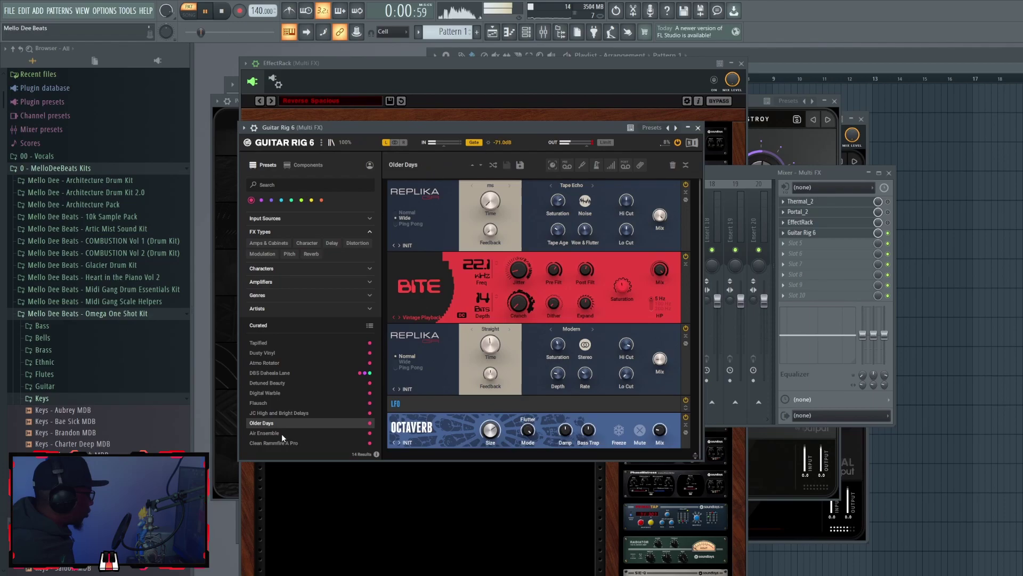
pyautogui.click(280, 434)
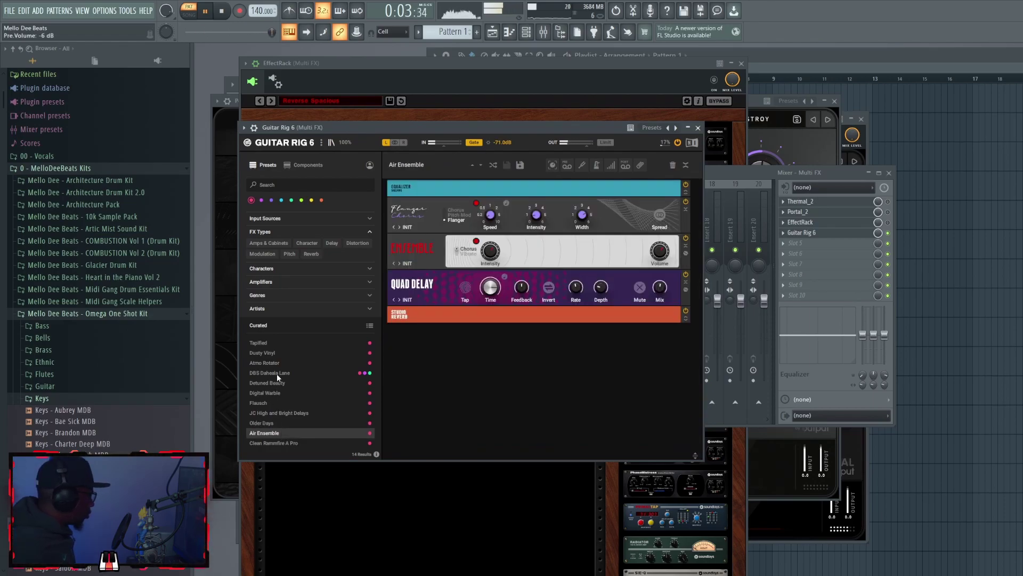
pyautogui.press('space')
pyautogui.press('Escape')
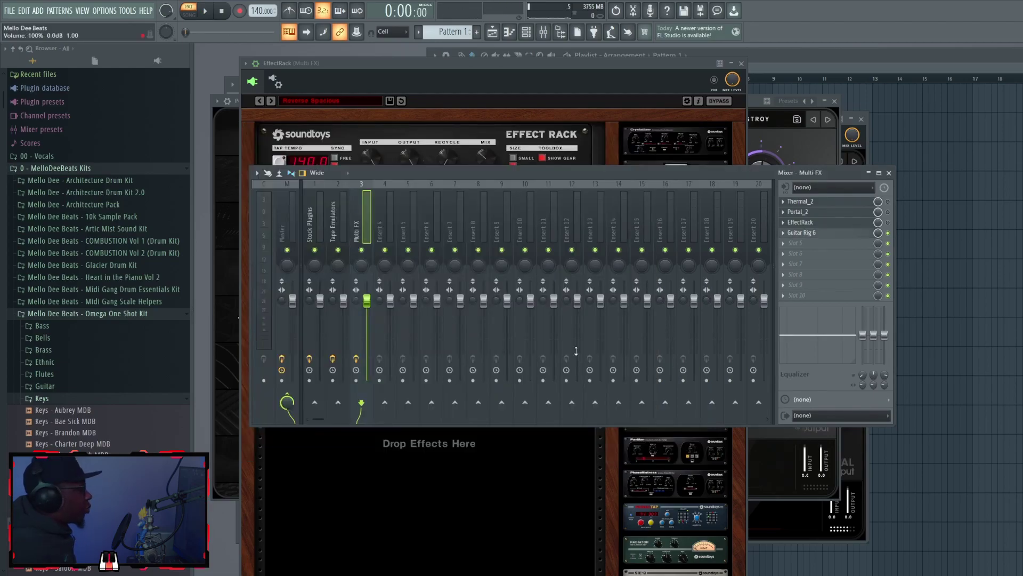